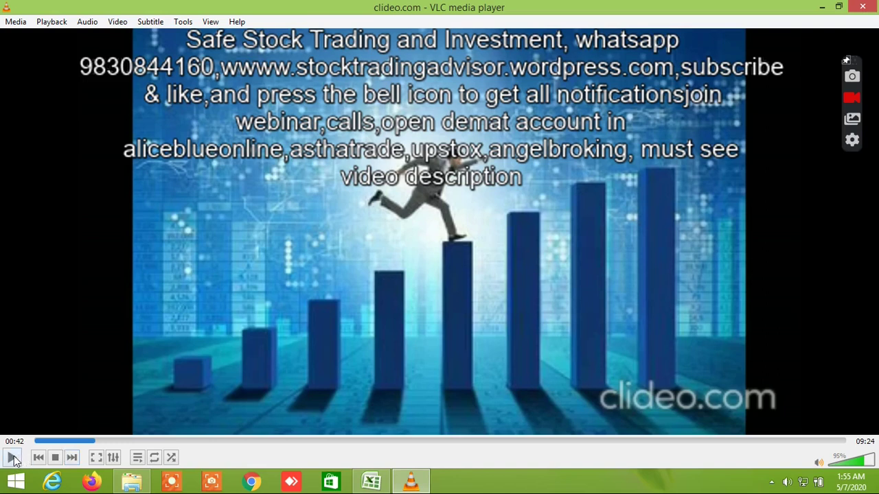
Play the clideo.com intro video, skipping through 06:10 and 08:46 to its end.
left_click(12, 458)
left_click(565, 442)
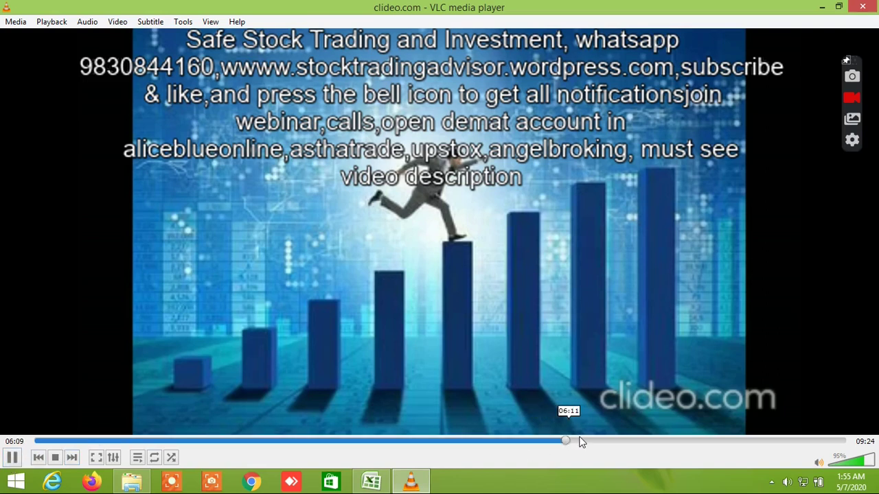
left_click(792, 440)
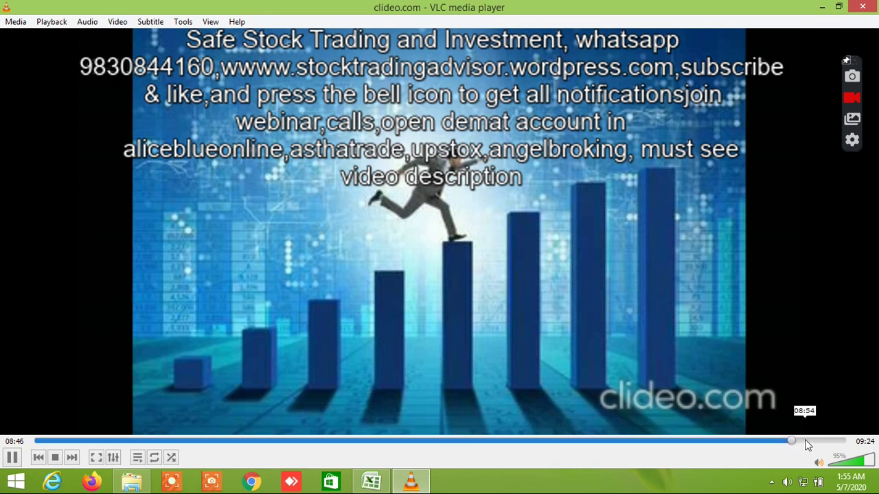
left_click(805, 441)
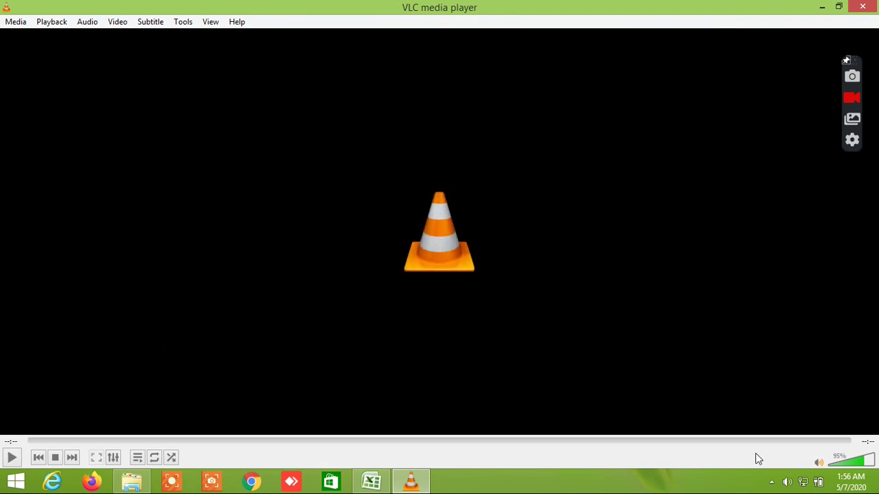
Close VLC media player to reveal the filtered Excel screener workbook.
left_click(862, 6)
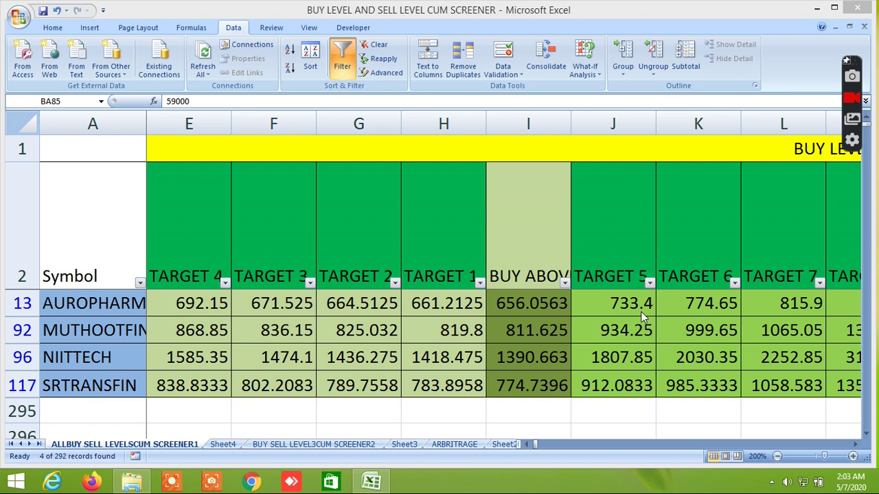
left_click(624, 150)
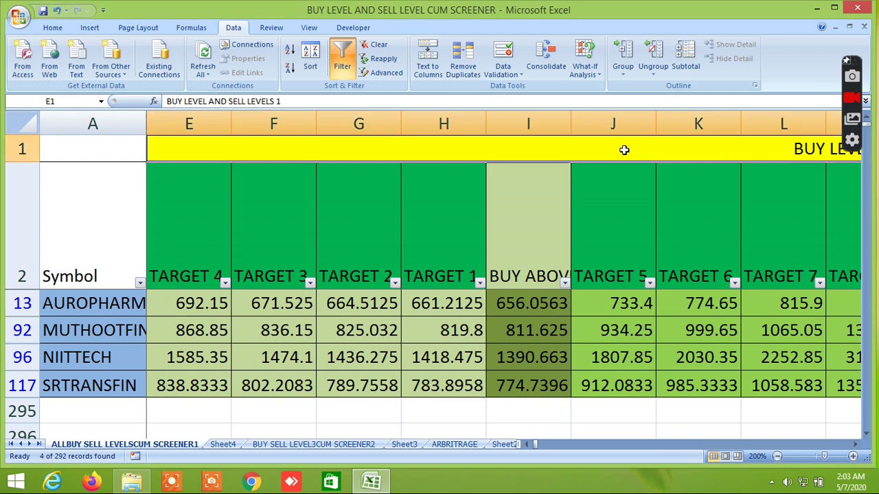
left_click(521, 228)
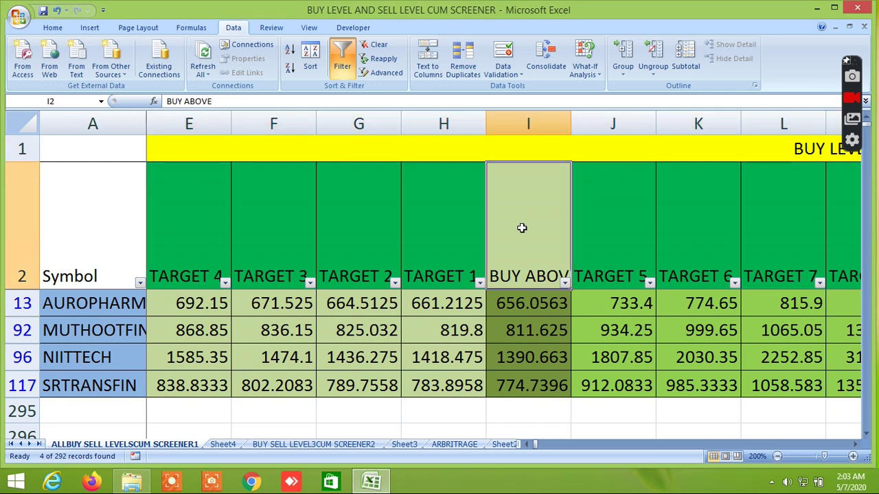
left_click(462, 232)
left_click(213, 232)
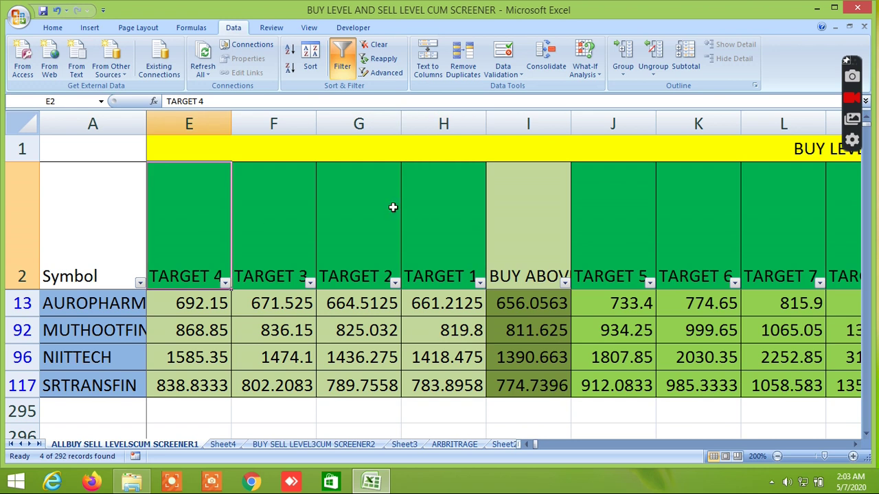
double_click(605, 217)
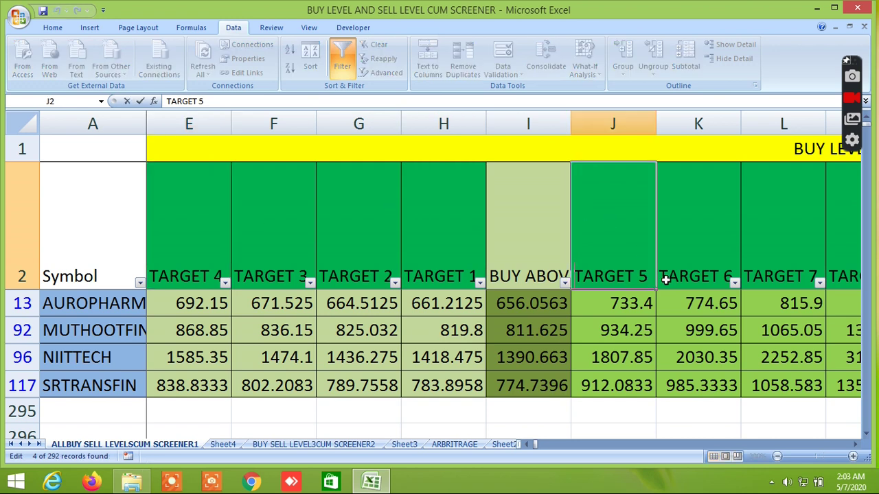
left_click(855, 445)
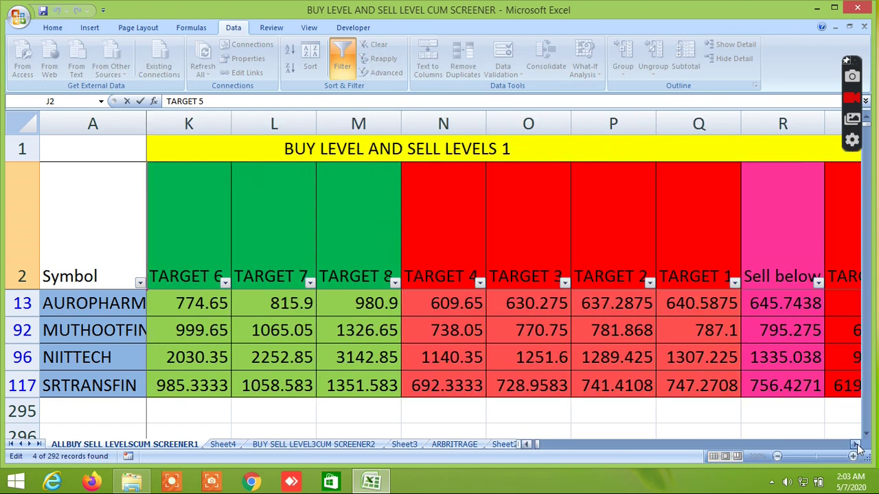
left_click(855, 445)
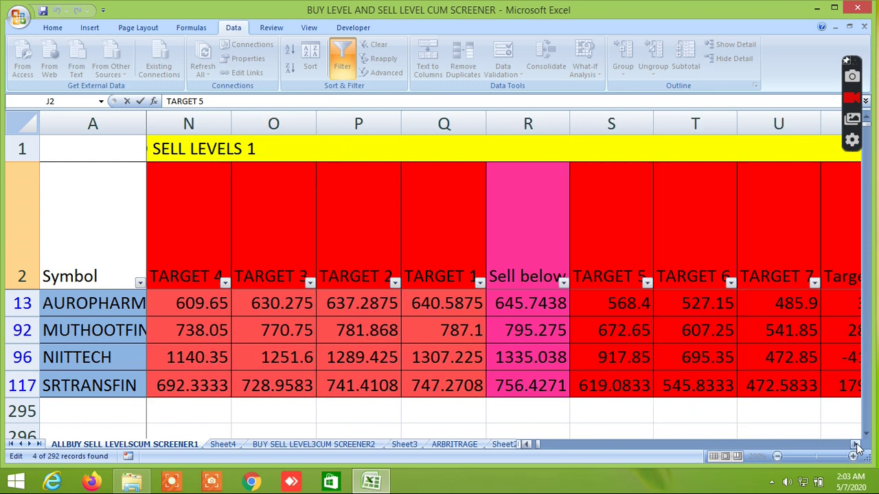
left_click(855, 445)
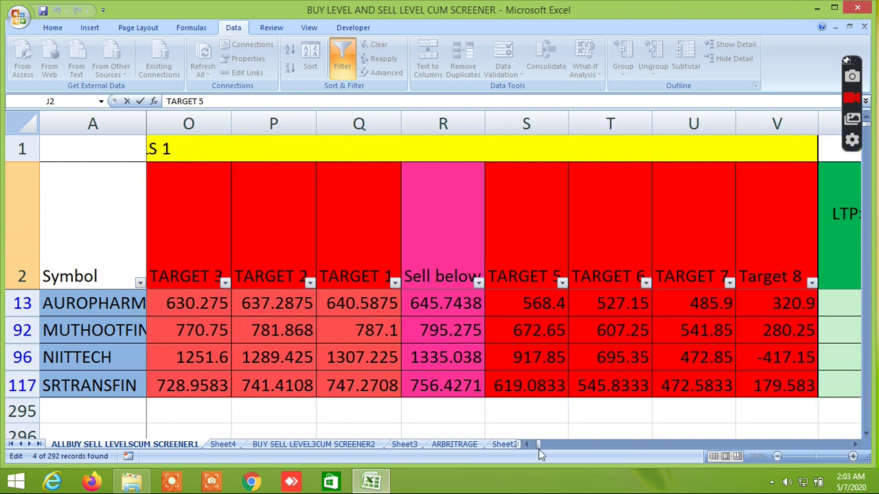
left_click_drag(538, 445, 534, 445)
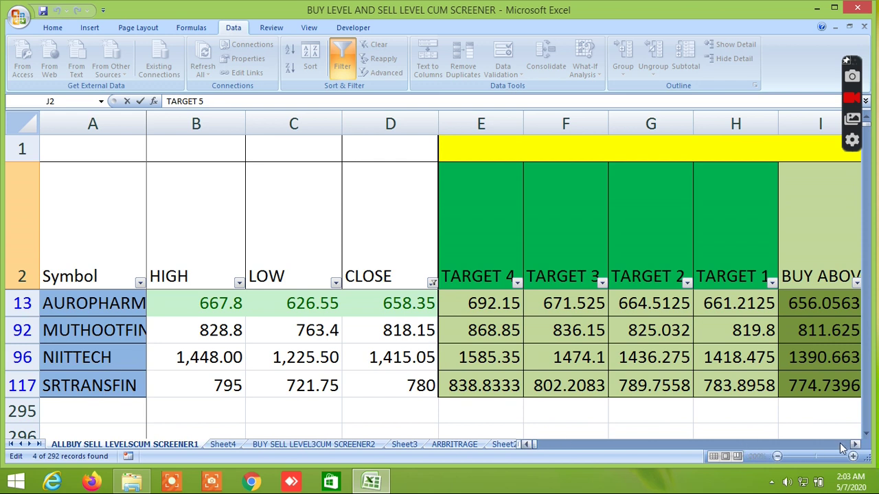
Scroll right to bring the TARGET 5 to TARGET 7 buy-target columns into view.
left_click(855, 445)
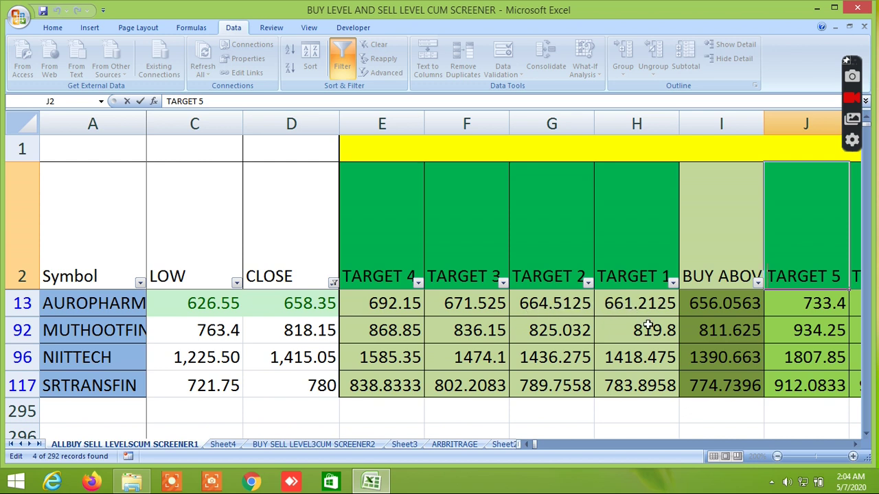
left_click(856, 445)
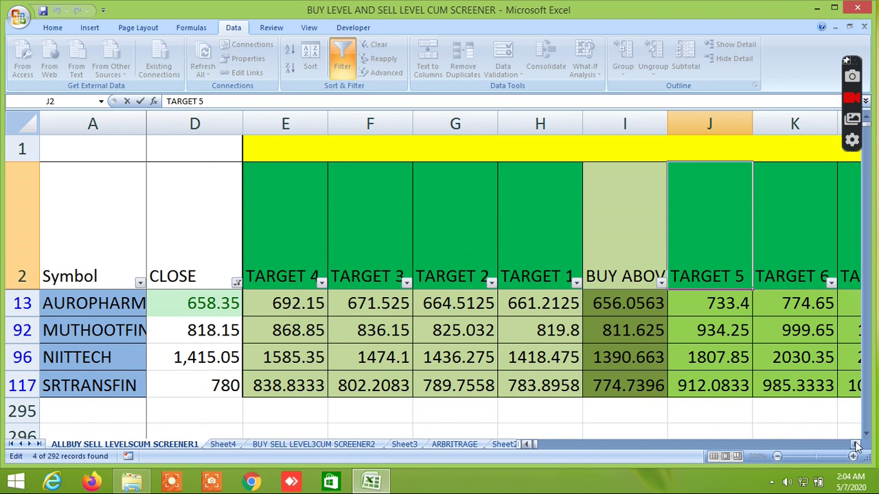
Scroll right past TARGET 6–7 and the LTP condition columns to the BUY ABOVE levels.
left_click(856, 445)
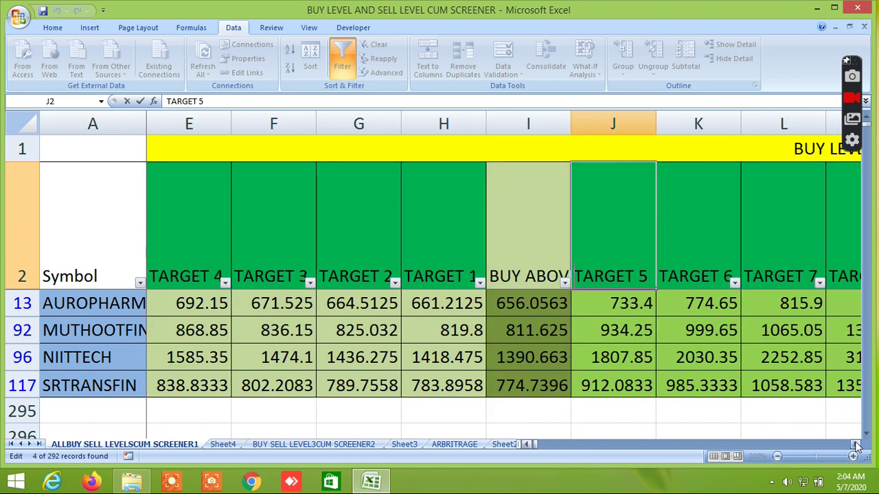
double_click(856, 445)
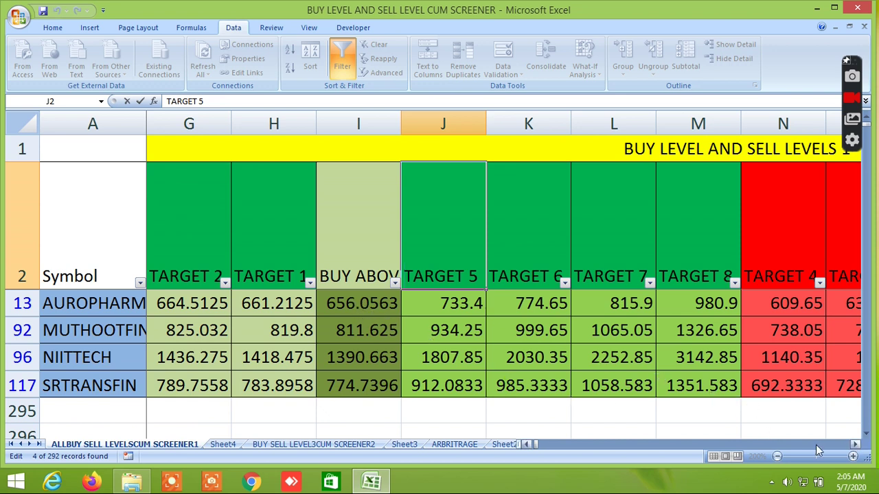
left_click(856, 445)
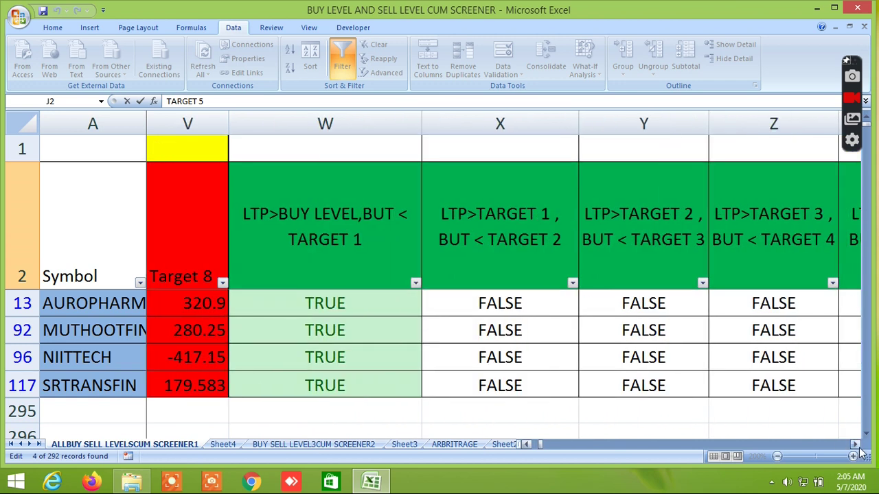
left_click(856, 444)
left_click(856, 445)
left_click(856, 445)
left_click(856, 445)
left_click(855, 445)
left_click(856, 445)
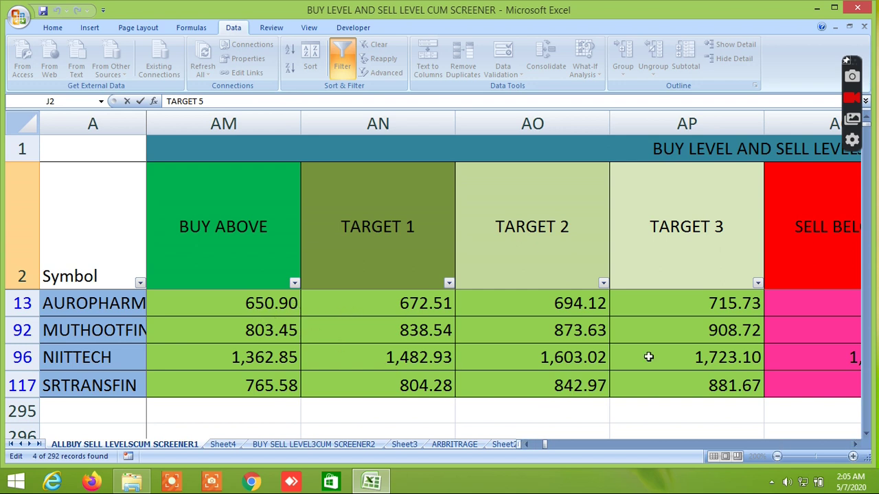
Scroll on past buy/sell levels, volatility and typical price indicators to the daily closing prices.
left_click(856, 445)
left_click(856, 445)
left_click(856, 445)
left_click(856, 445)
left_click(856, 445)
left_click(856, 445)
left_click(856, 444)
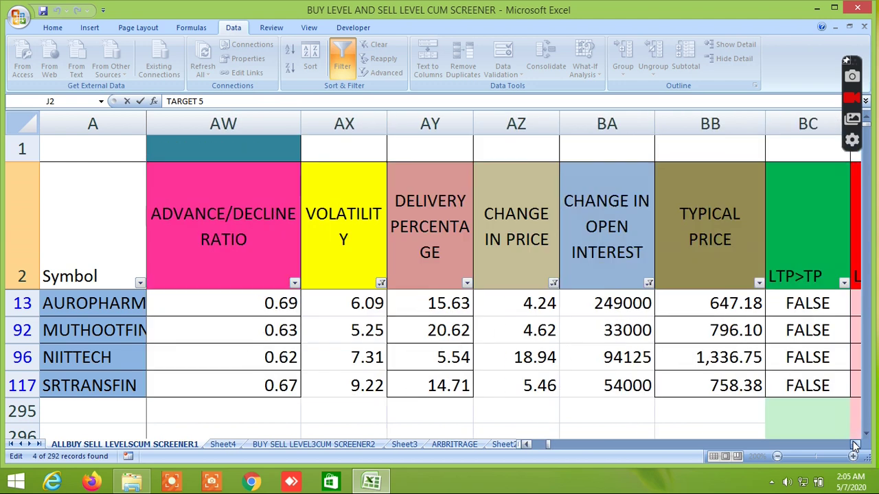
left_click(856, 445)
left_click(856, 445)
left_click(856, 445)
left_click(856, 445)
left_click(856, 445)
left_click(856, 445)
left_click(856, 444)
Scroll through the moving-average columns to the 3/10 and 10/20 crossover Buy/sell columns.
left_click(856, 445)
left_click(856, 445)
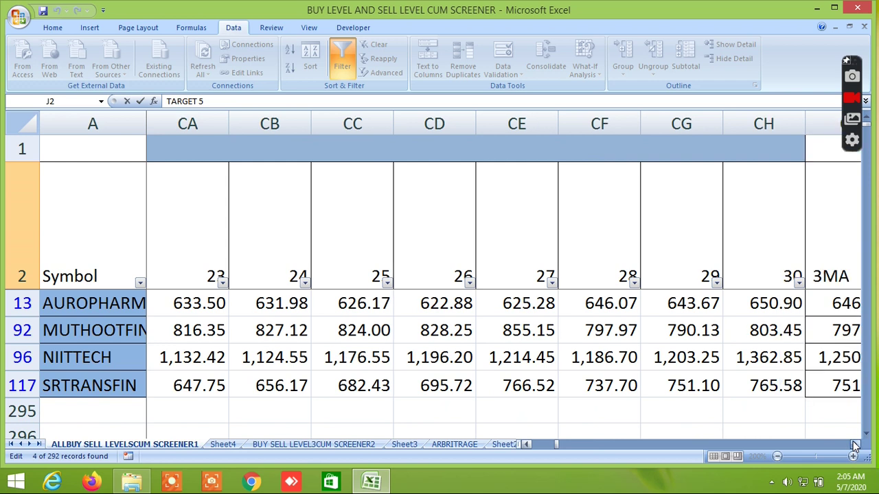
left_click(856, 445)
left_click(856, 445)
left_click(856, 445)
left_click(856, 445)
left_click(856, 445)
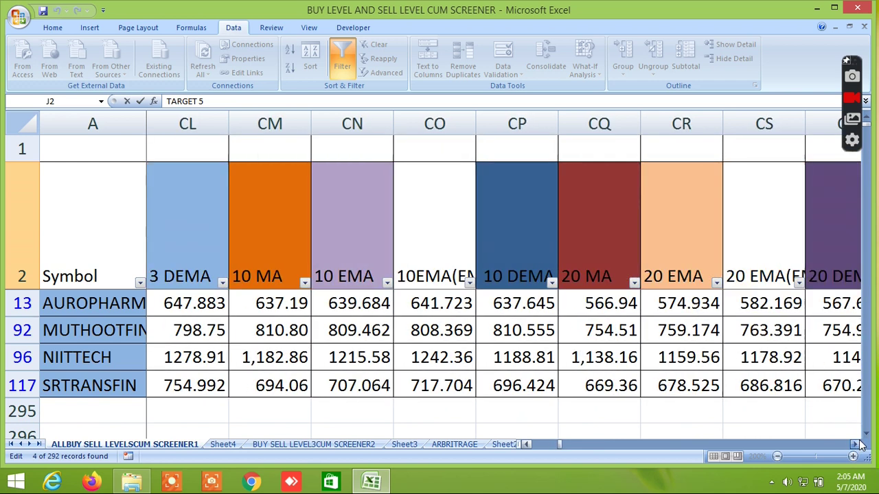
left_click(856, 445)
left_click(856, 445)
left_click(856, 445)
left_click(855, 445)
left_click(856, 445)
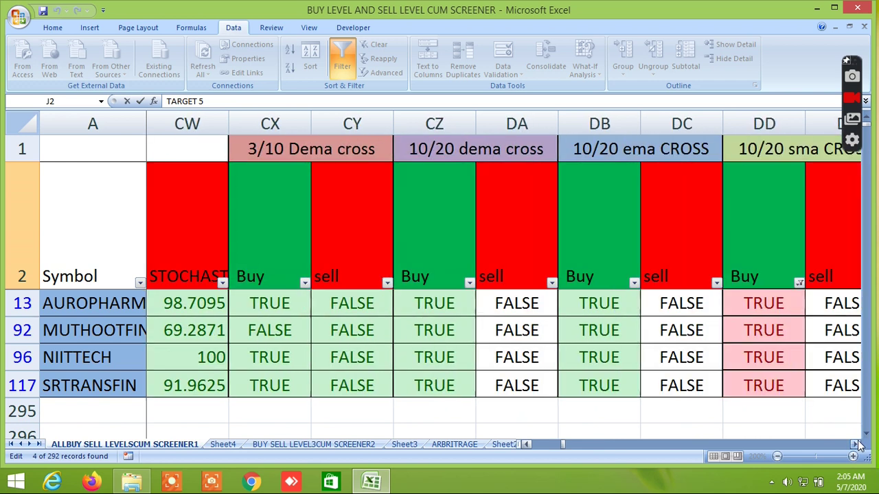
left_click(854, 445)
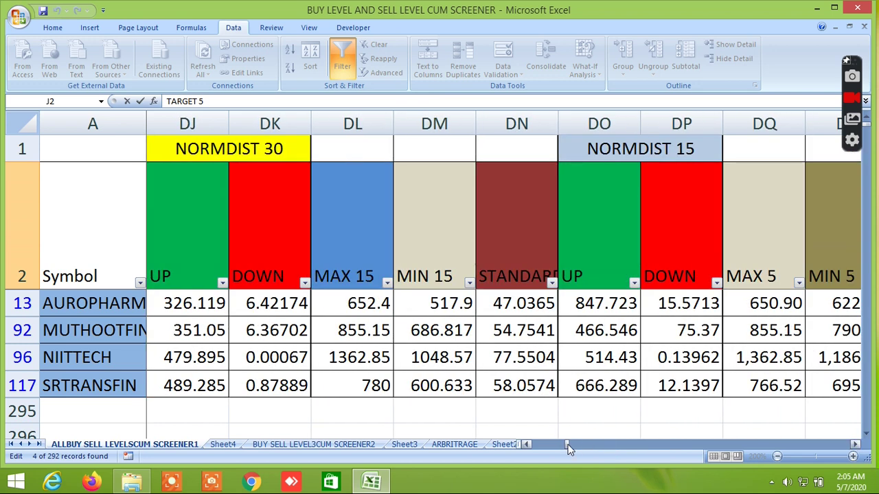
mouse_move(567, 448)
left_mouse_down()
mouse_move(531, 443)
mouse_move(538, 447)
left_mouse_up()
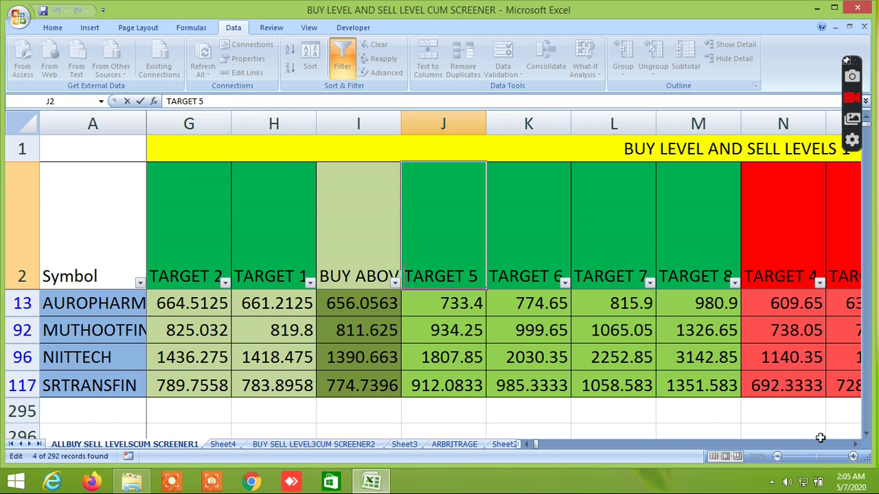
left_click(855, 445)
left_click(855, 446)
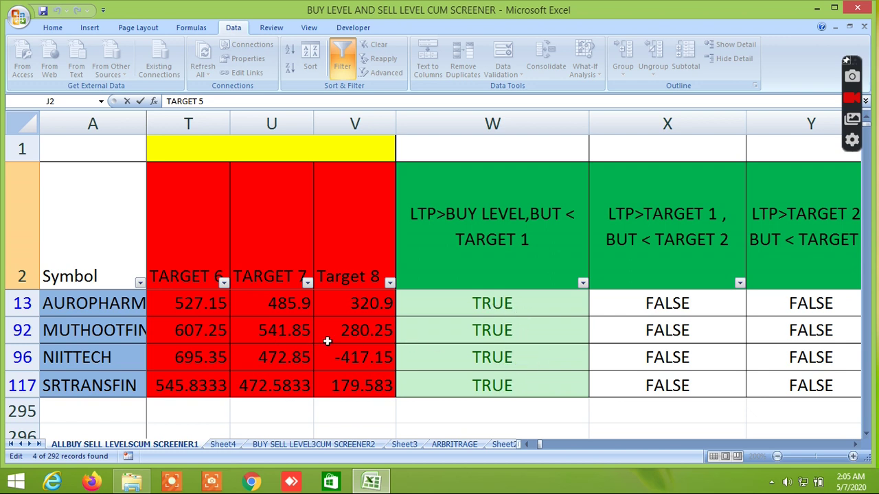
left_click_drag(541, 446, 549, 451)
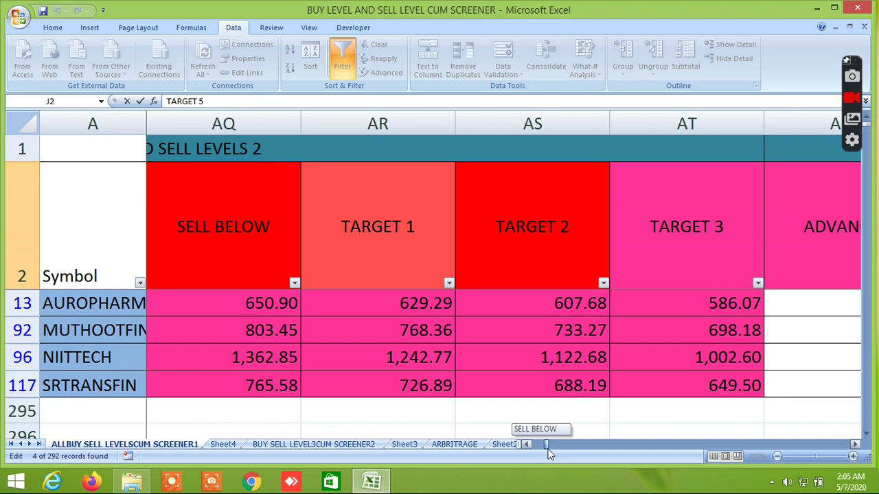
left_click_drag(549, 451, 536, 451)
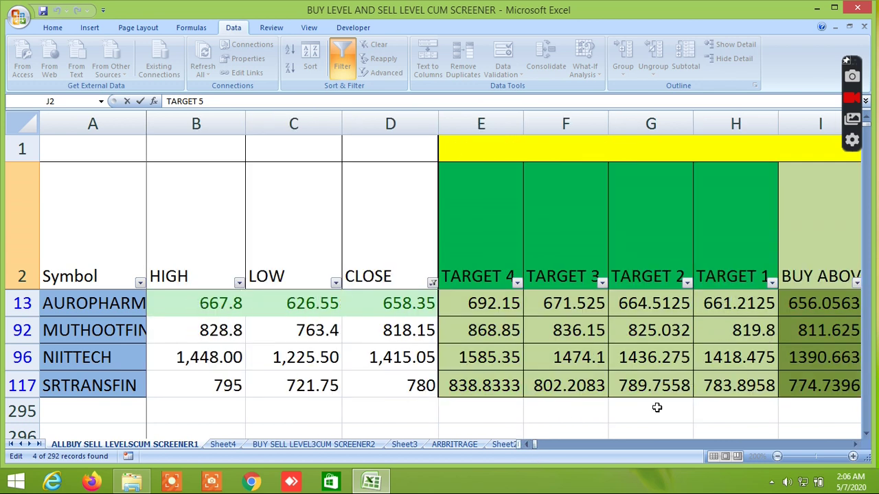
left_click_drag(539, 451, 544, 450)
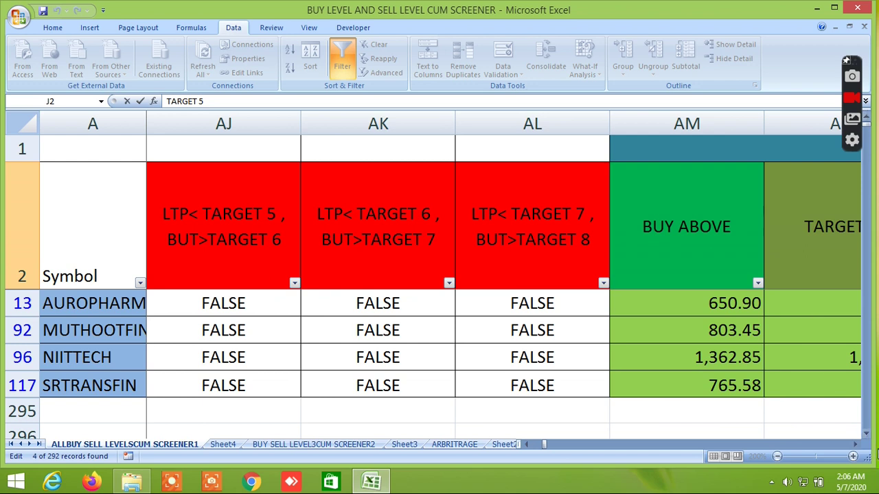
left_click(855, 444)
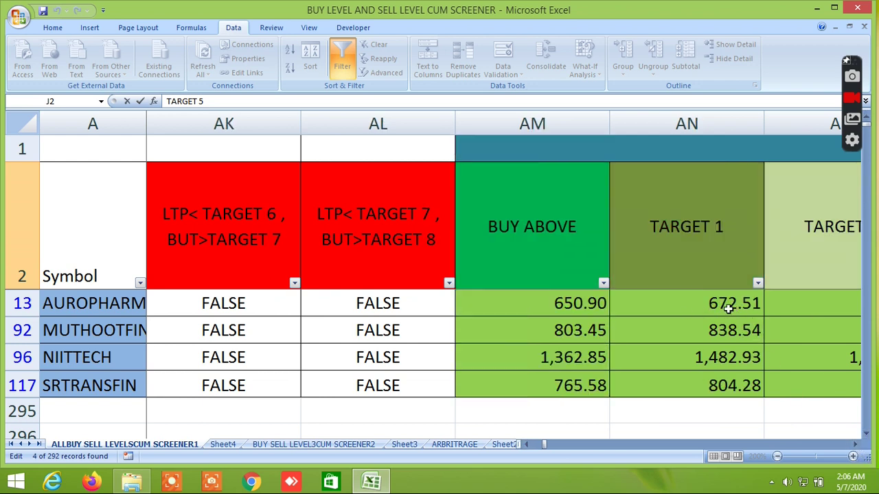
left_click(856, 446)
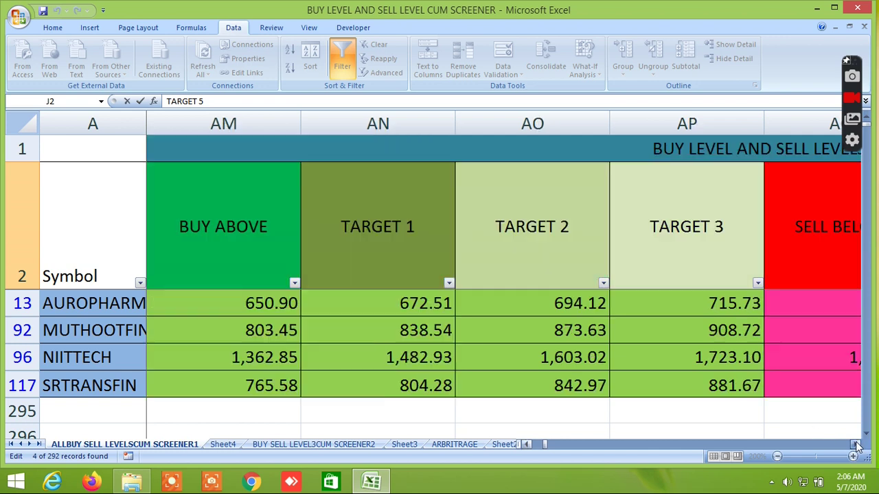
left_click(856, 446)
left_click(856, 446)
left_click(856, 447)
left_click(856, 446)
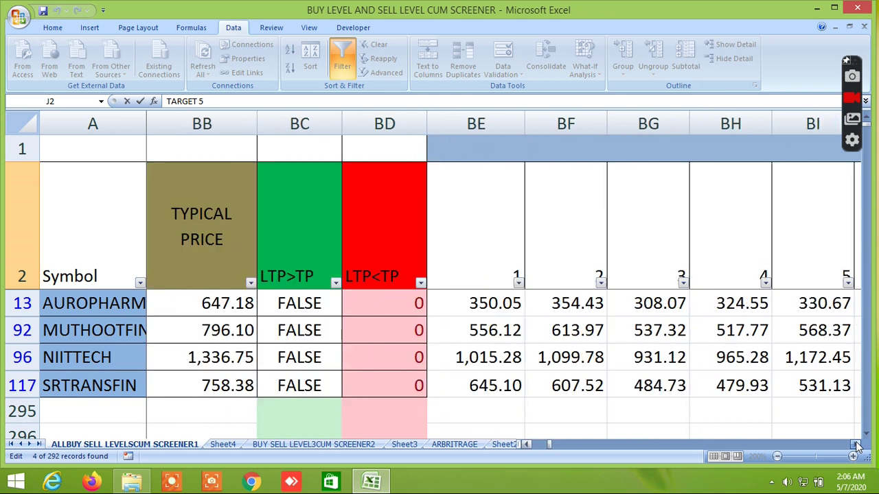
left_click(856, 446)
left_click(856, 446)
left_click(856, 446)
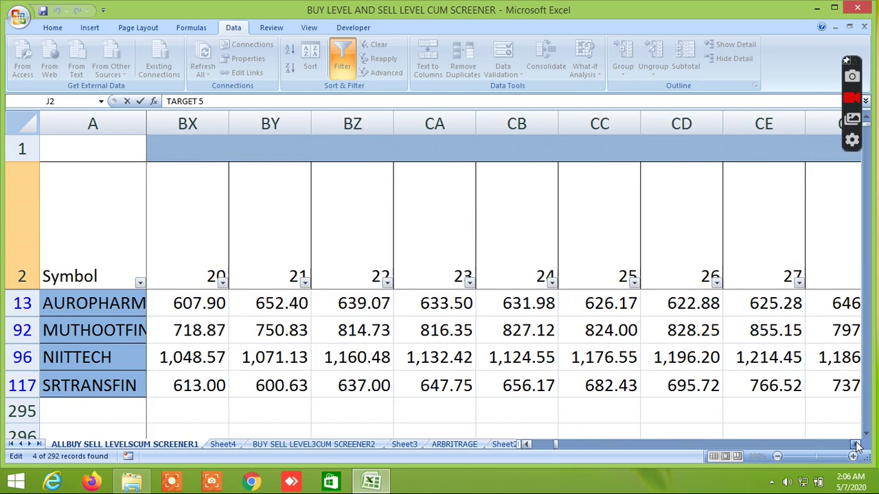
left_click(856, 446)
left_click(856, 446)
left_click(856, 446)
left_click(855, 446)
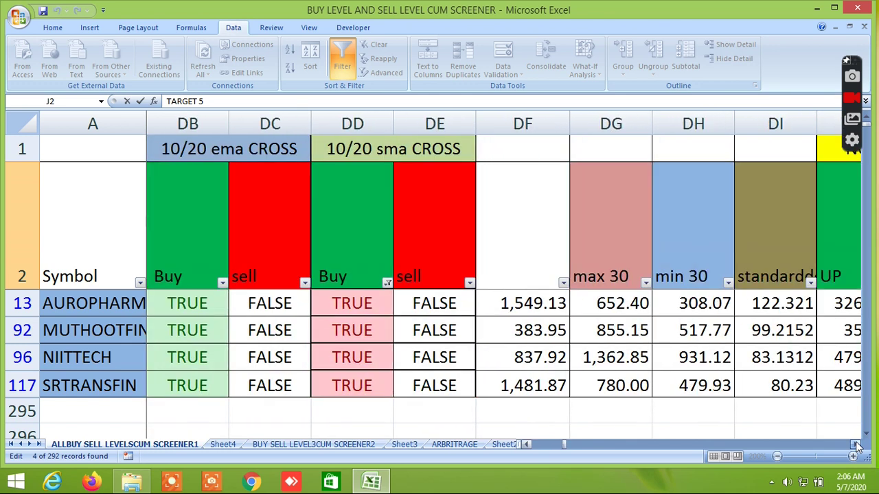
left_click(856, 446)
left_click(856, 446)
left_click(856, 447)
left_click(856, 446)
left_click(856, 446)
left_click(856, 446)
left_click(856, 446)
left_click(856, 447)
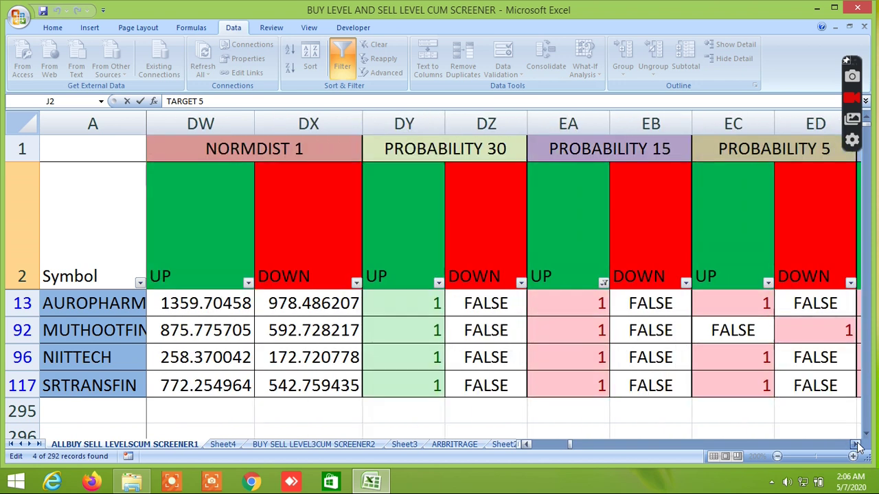
left_click(856, 447)
left_click(856, 446)
left_click(856, 446)
left_click(856, 446)
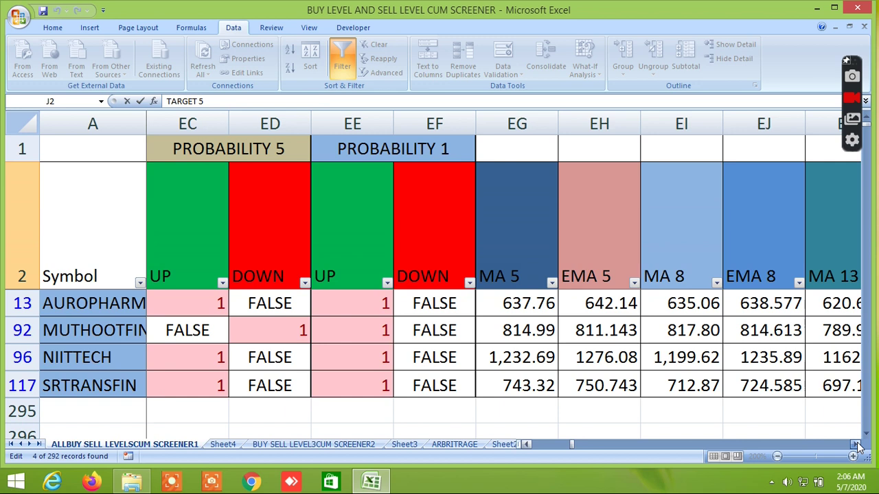
left_click(856, 446)
left_click(856, 446)
left_click(855, 446)
left_click(856, 446)
left_click(856, 446)
left_click(855, 446)
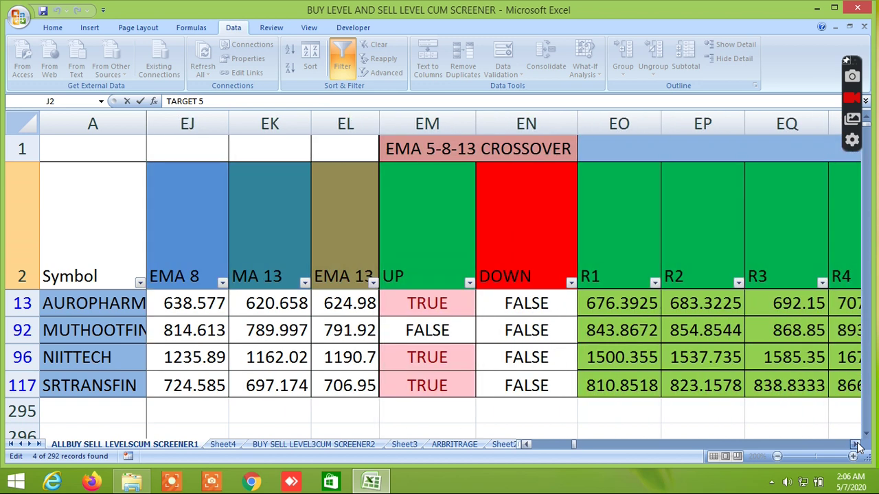
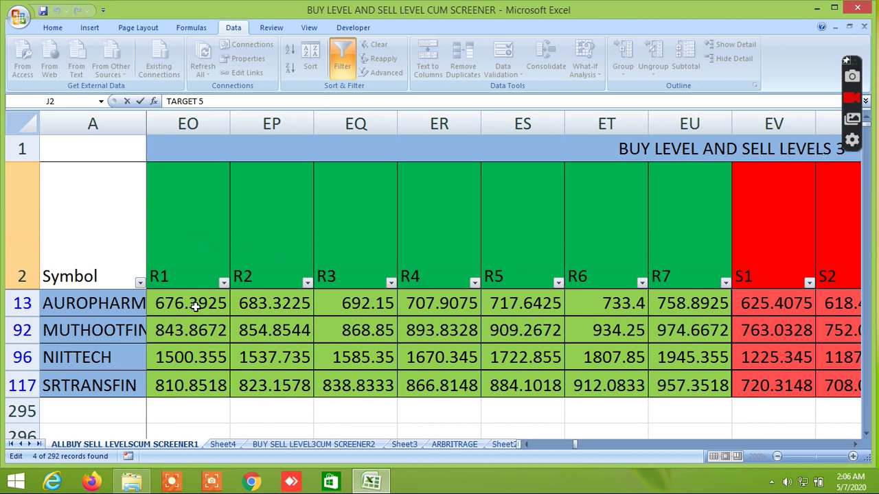
Inspect the R1 through R4 buy-level header cells.
left_click(188, 249)
double_click(288, 233)
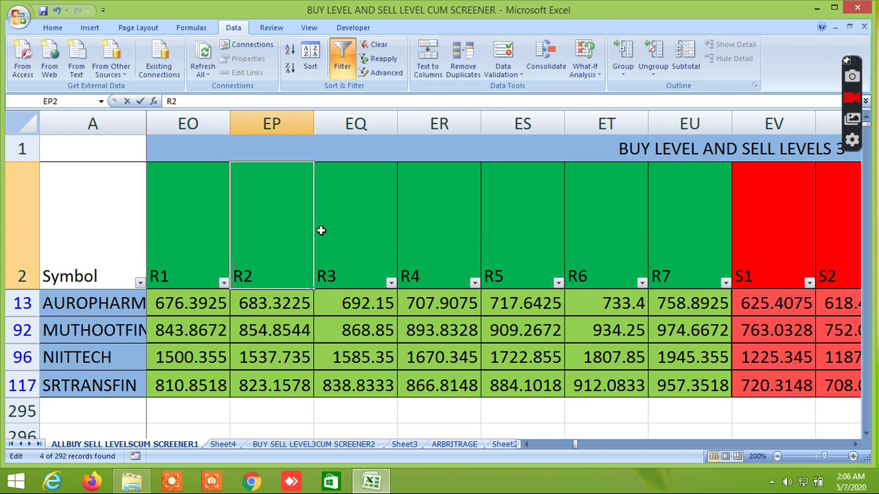
double_click(353, 226)
double_click(479, 227)
Inspect the R5 to R7 headers, then scroll right to the Pivot Point R1–R3 and S1–S3 columns.
double_click(542, 226)
double_click(602, 227)
double_click(690, 228)
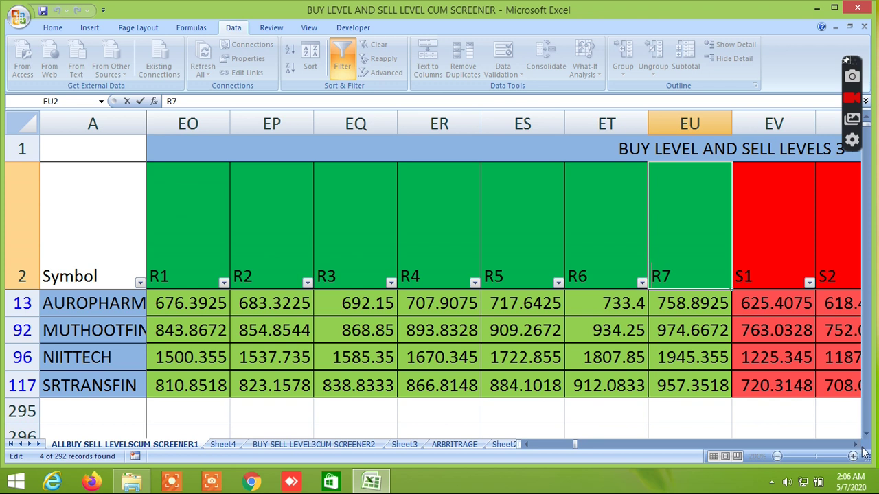
left_click(858, 444)
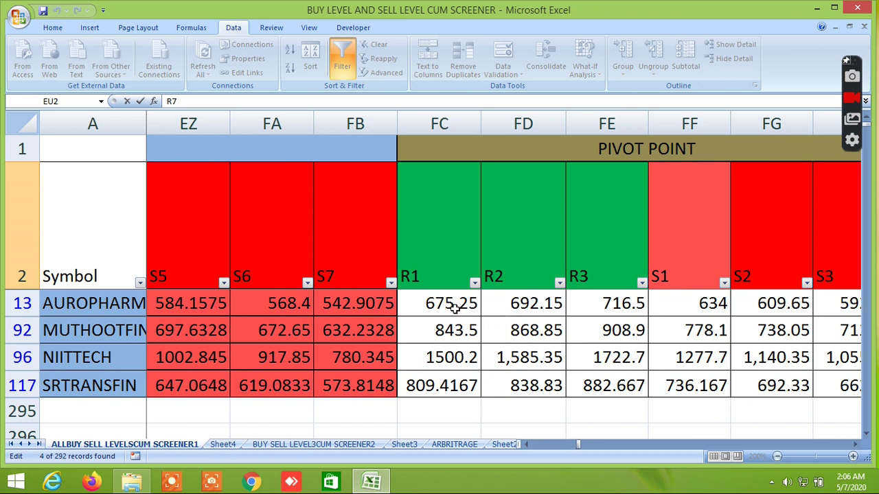
left_click(855, 446)
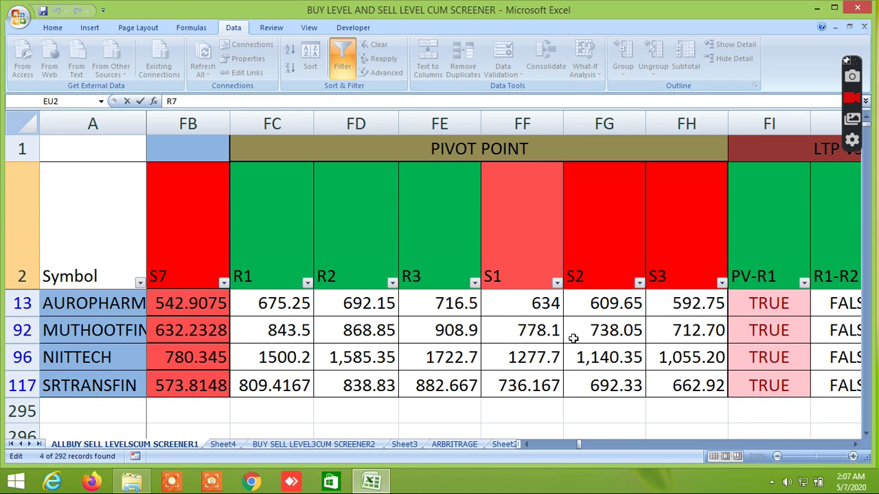
Scroll right past the Bollinger, Price Channel and Gann sections to Murrey's Mathematical Level columns.
left_click(854, 446)
left_click(855, 446)
left_click(855, 447)
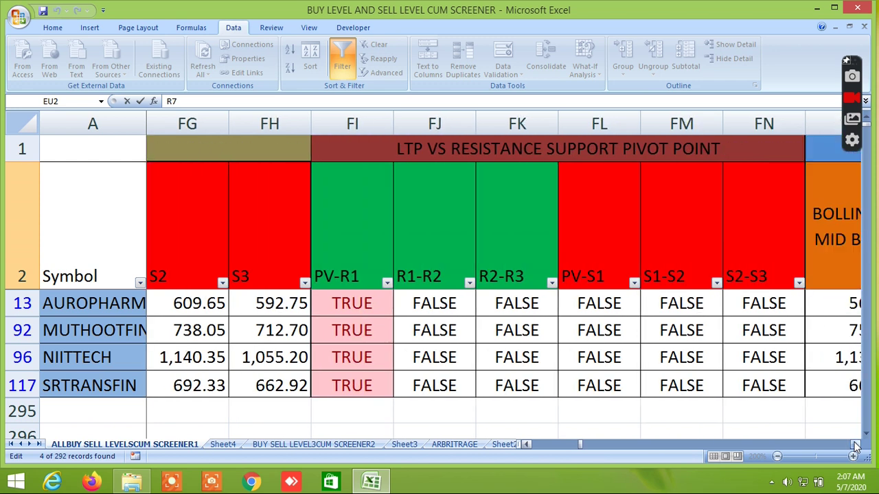
left_click(855, 447)
left_click(854, 446)
left_click(855, 446)
left_click(854, 446)
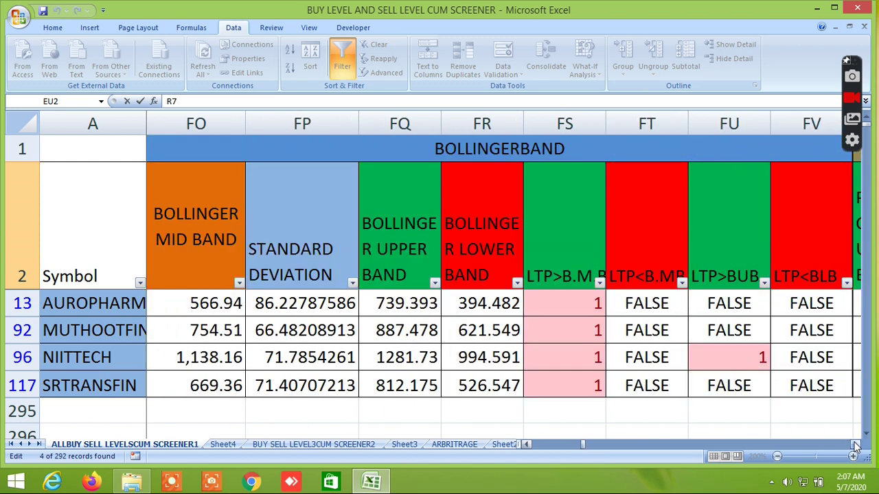
left_click(855, 446)
left_click(855, 446)
left_click(854, 446)
left_click(855, 446)
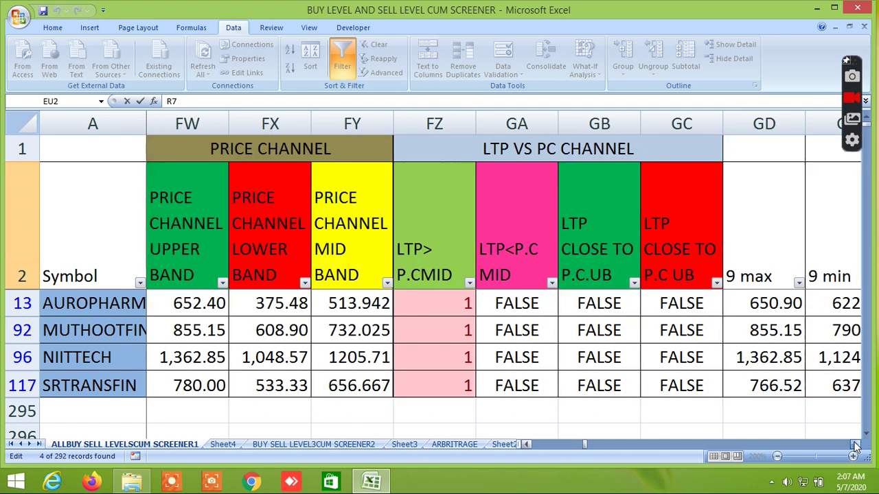
left_click(854, 446)
left_click(855, 446)
left_click(854, 446)
left_click(854, 446)
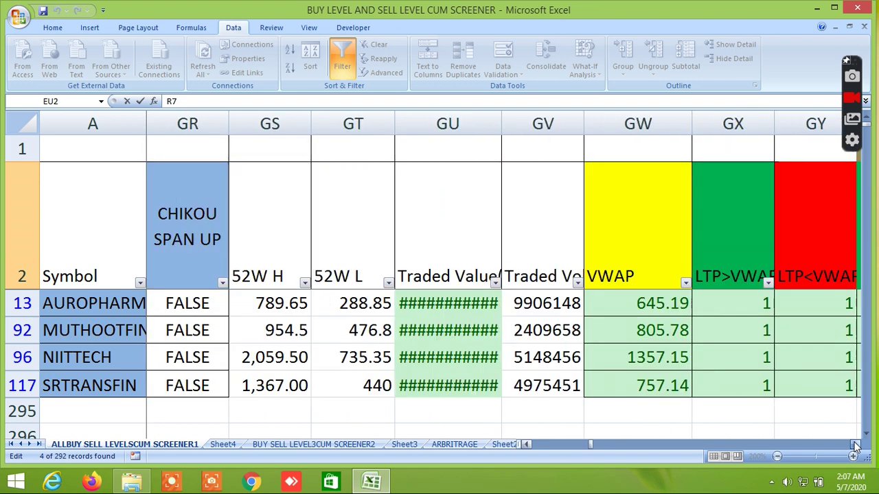
left_click(854, 446)
left_click(855, 446)
left_click(854, 446)
left_click(854, 446)
left_click(854, 447)
left_click(854, 446)
left_click(855, 446)
left_click(855, 446)
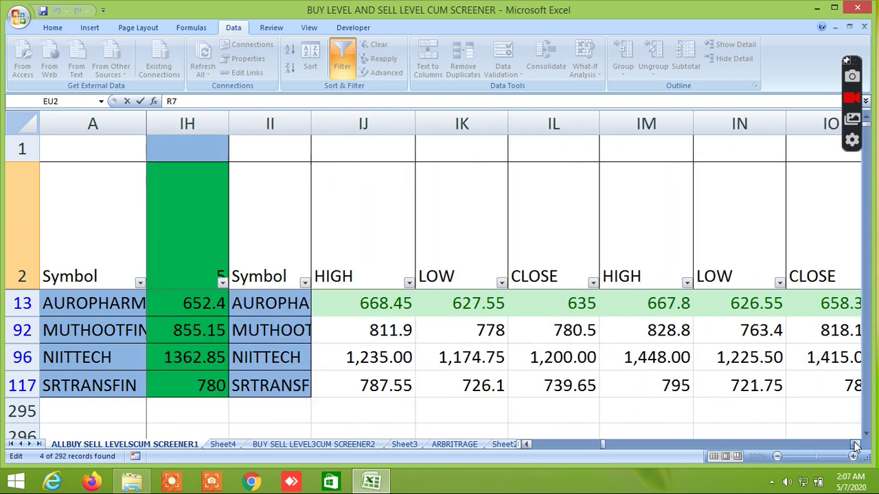
left_click(855, 446)
left_click(854, 446)
left_click(854, 446)
left_click(855, 446)
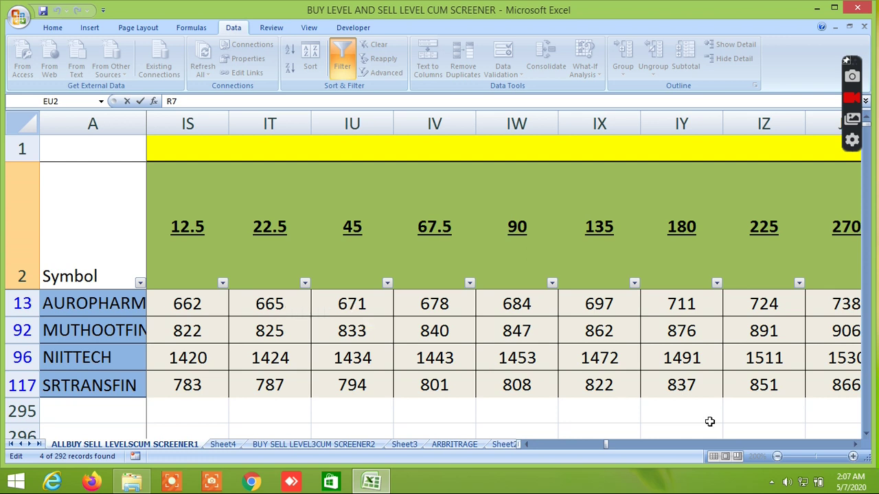
left_click(855, 444)
left_click(855, 444)
left_click(855, 444)
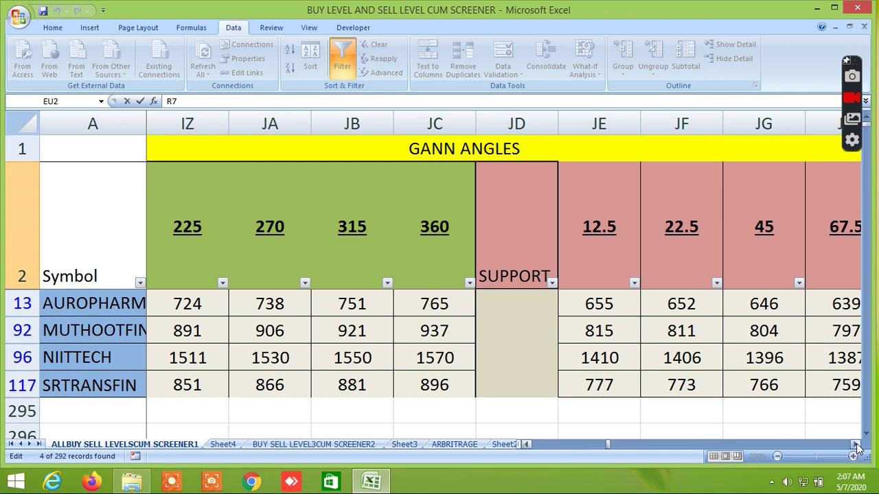
left_click(854, 444)
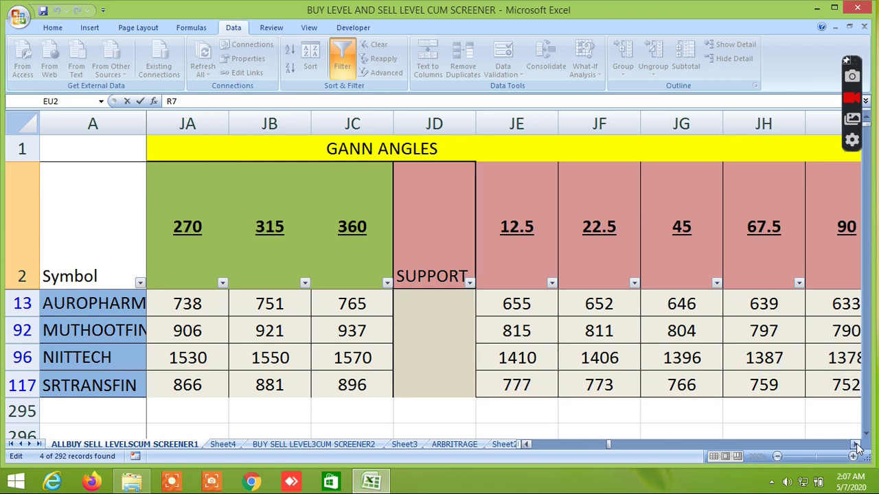
left_click(855, 444)
left_click(854, 444)
left_click(855, 444)
left_click(855, 444)
left_click(855, 444)
left_click(855, 444)
left_click(855, 444)
left_click(854, 444)
left_click(855, 445)
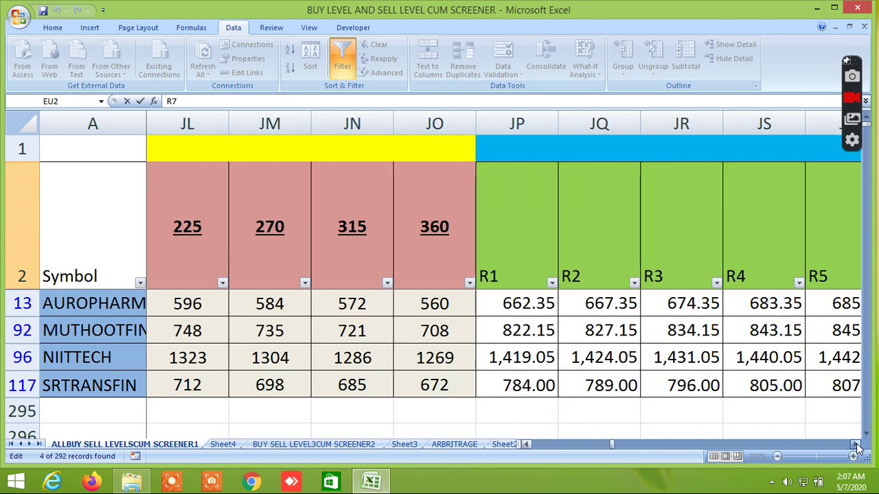
left_click(855, 444)
left_click(855, 444)
left_click(855, 444)
left_click(855, 444)
left_click(855, 444)
left_click(854, 444)
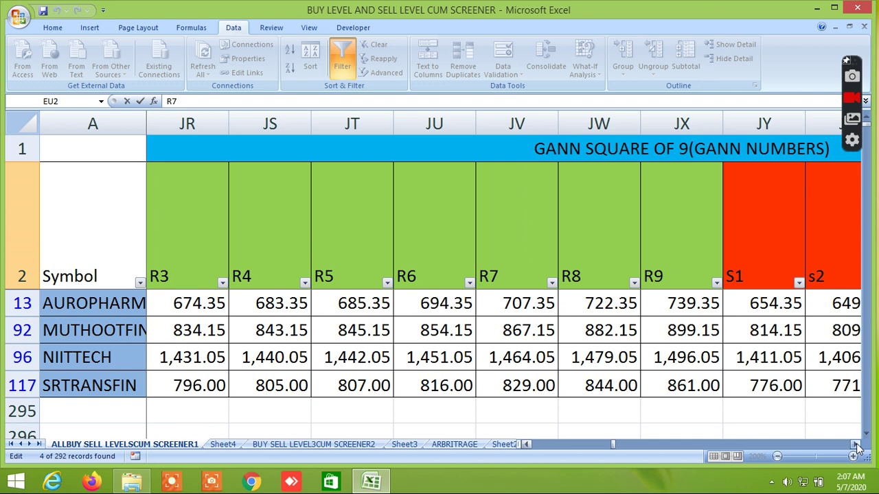
left_click(854, 445)
left_click(855, 444)
left_click(855, 444)
left_click(855, 444)
left_click(854, 444)
left_click(855, 444)
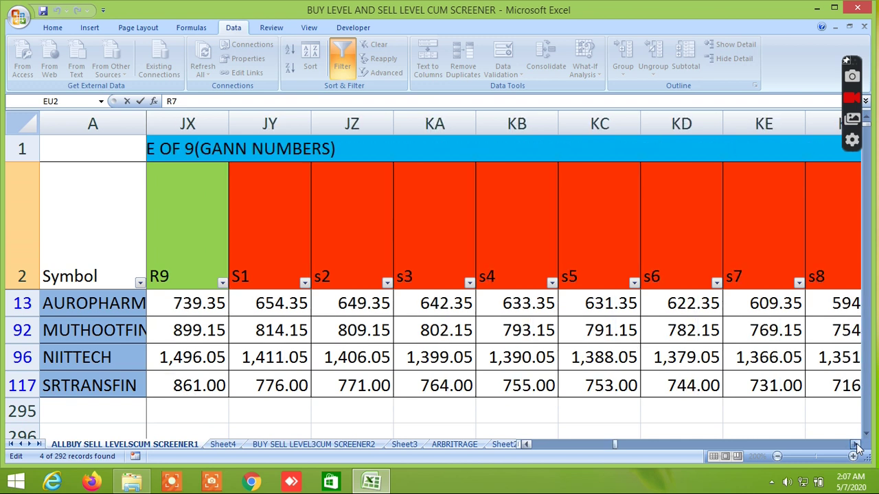
left_click(855, 444)
left_click(854, 445)
left_click(855, 444)
left_click(854, 444)
left_click(855, 444)
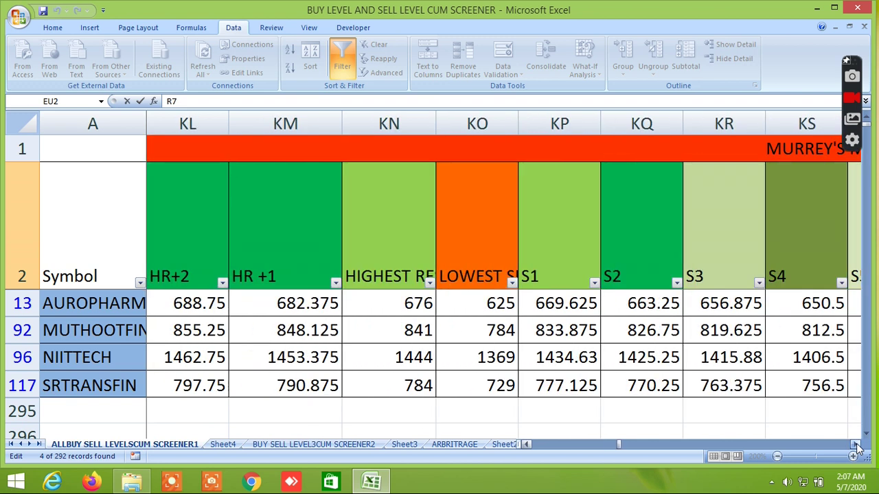
left_click(855, 444)
left_click(855, 444)
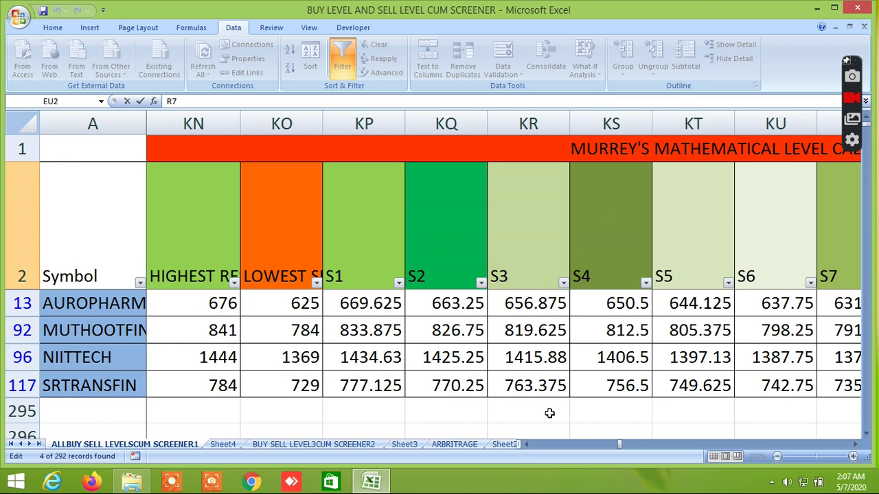
Check KO96's =SUMSQ(KJ96) formula giving 1369, then scroll right to Murrey's S1–S7 columns.
left_click(527, 445)
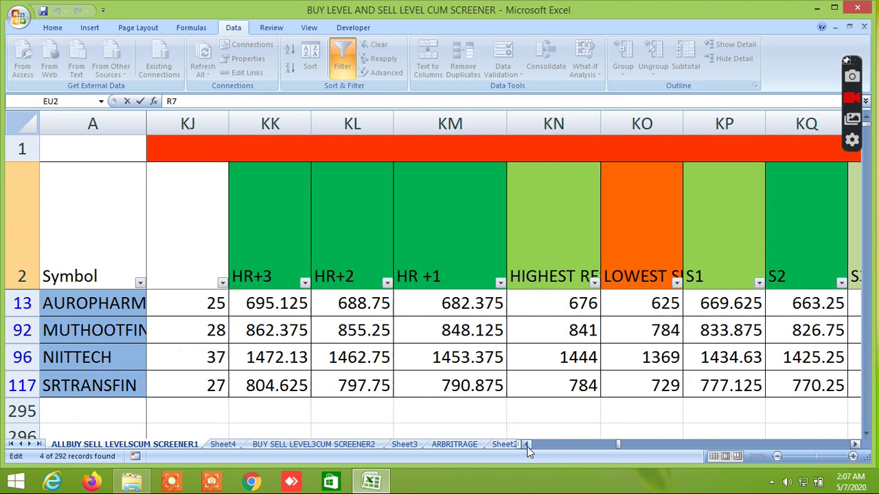
left_click(567, 245)
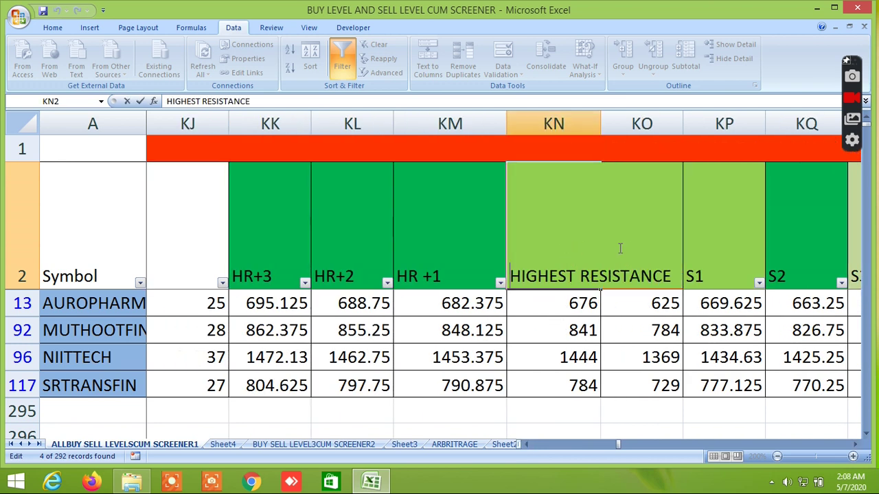
double_click(646, 352)
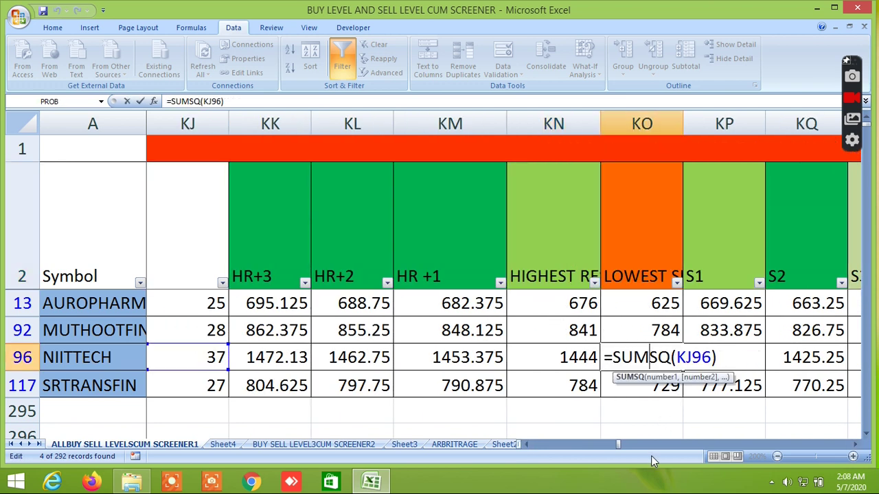
key("Return")
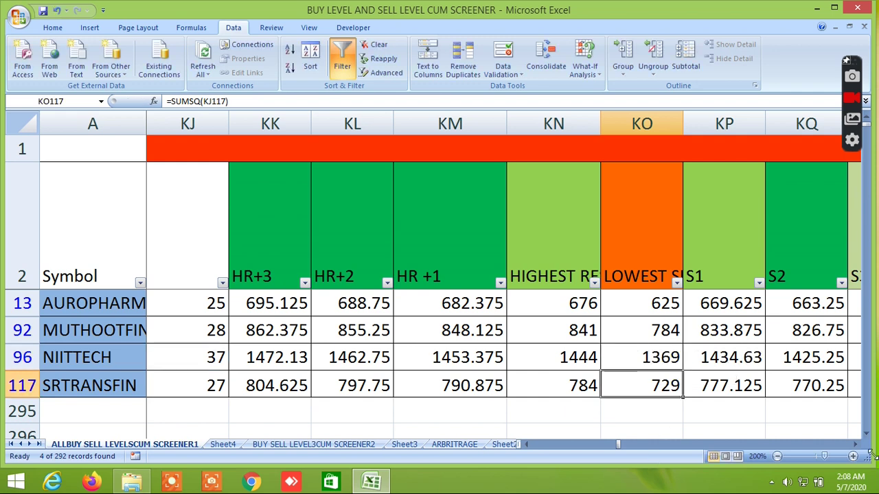
left_click(855, 445)
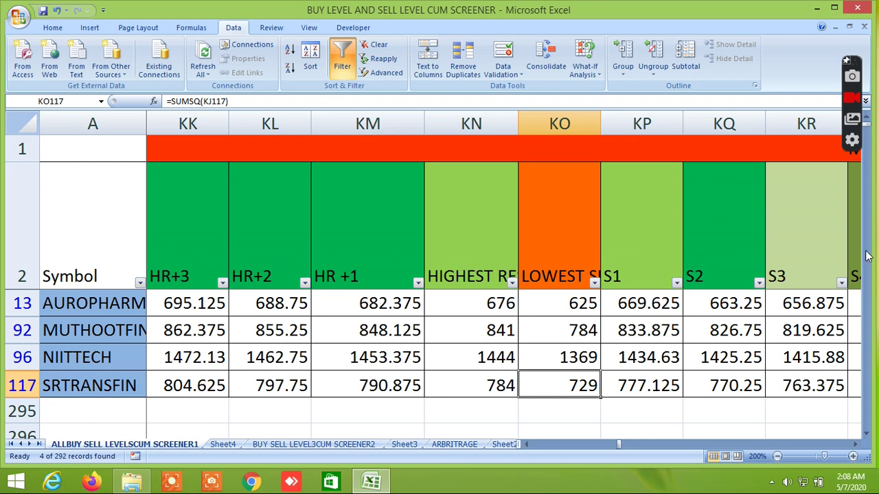
left_click(855, 446)
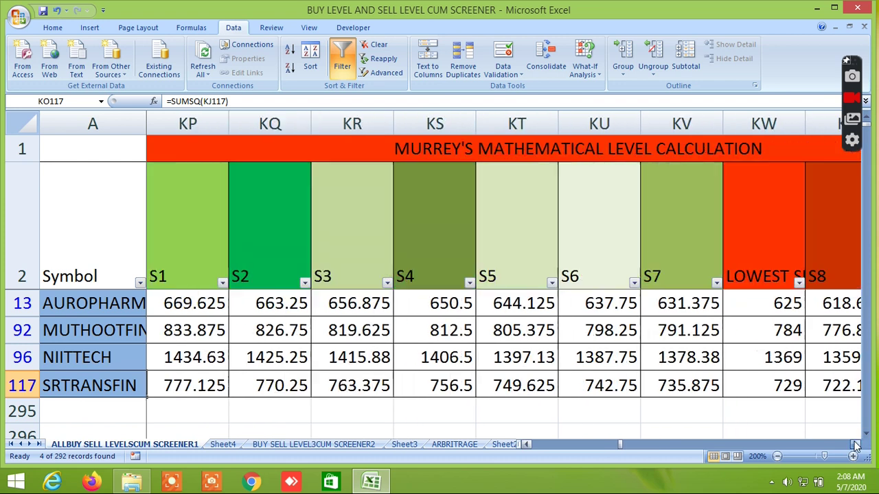
left_click(855, 446)
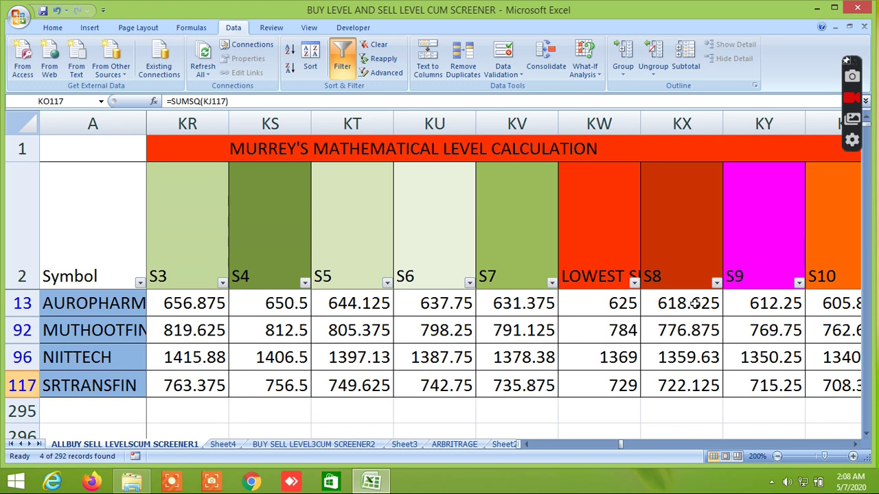
left_click(858, 445)
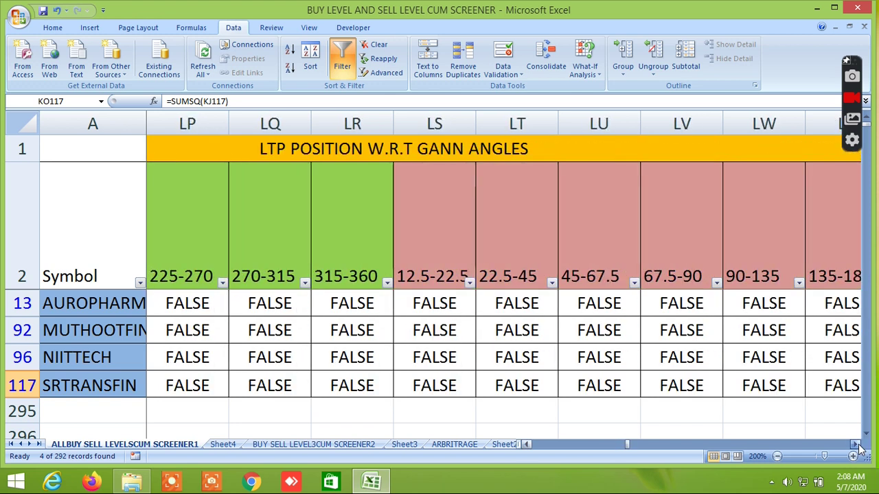
left_click_drag(859, 446, 860, 446)
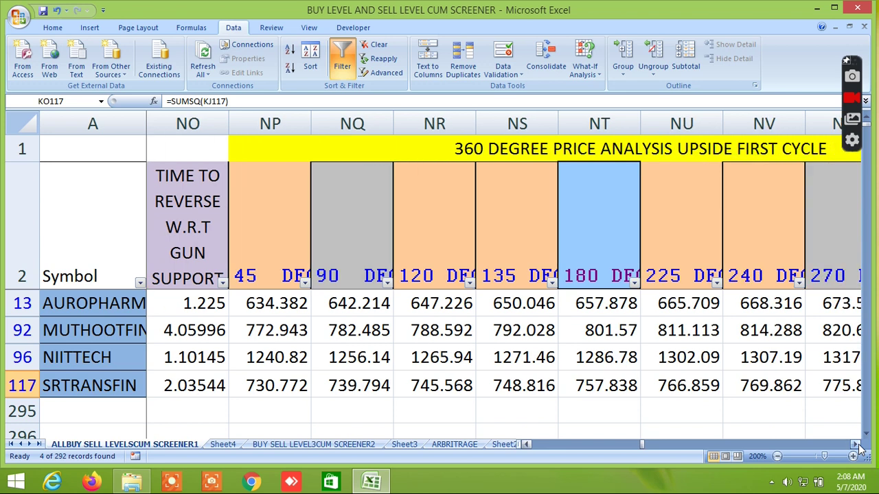
left_click_drag(860, 448, 860, 448)
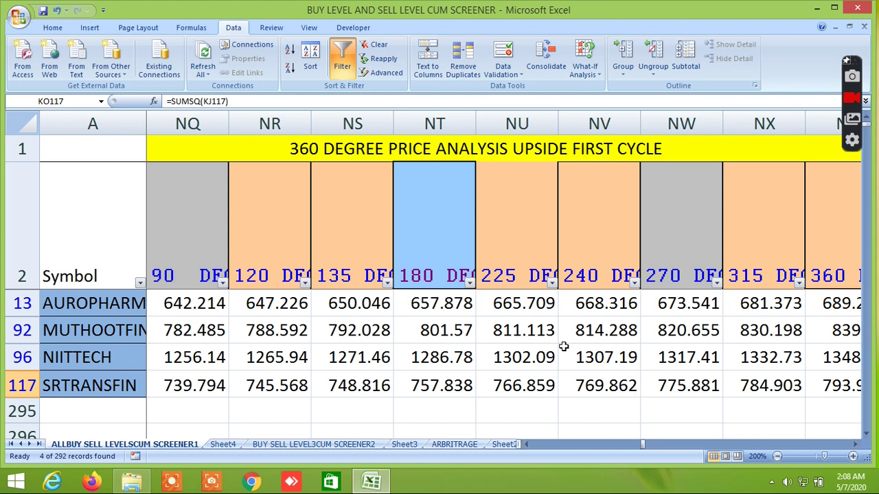
left_click(854, 447)
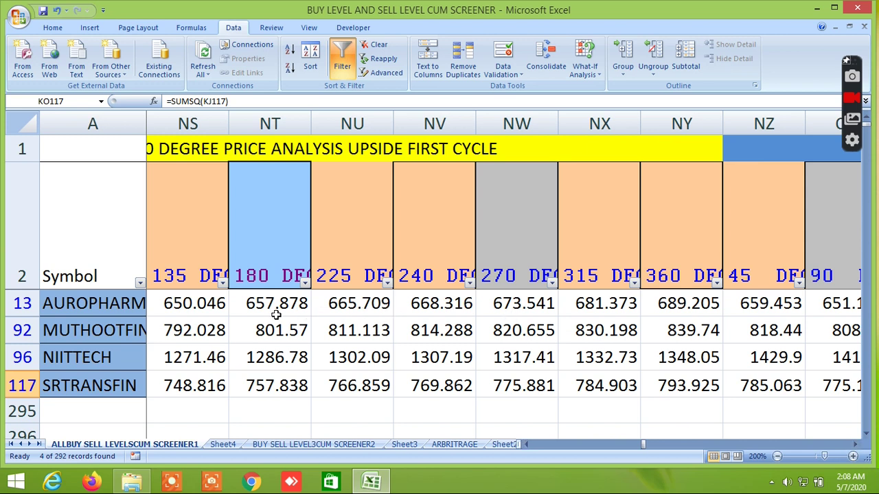
left_click(855, 447)
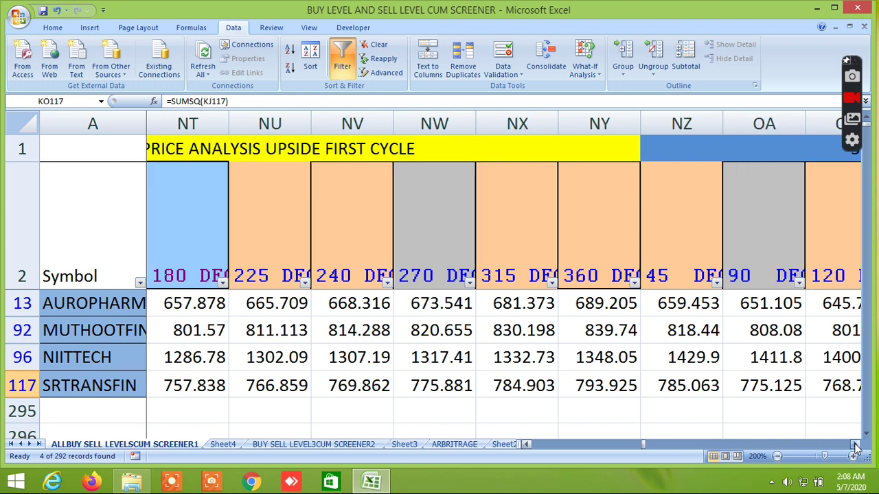
left_click(855, 446)
left_click(856, 446)
left_click(855, 446)
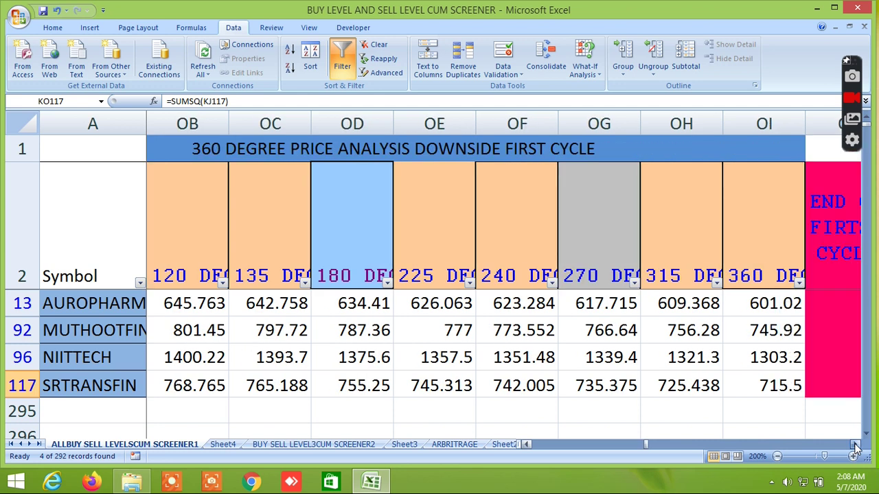
left_click(855, 446)
left_click(855, 447)
left_click(856, 446)
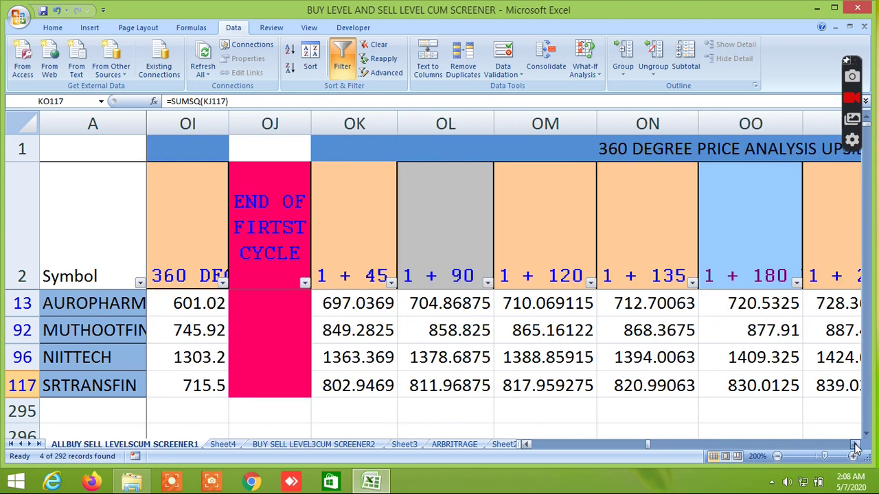
left_click(855, 446)
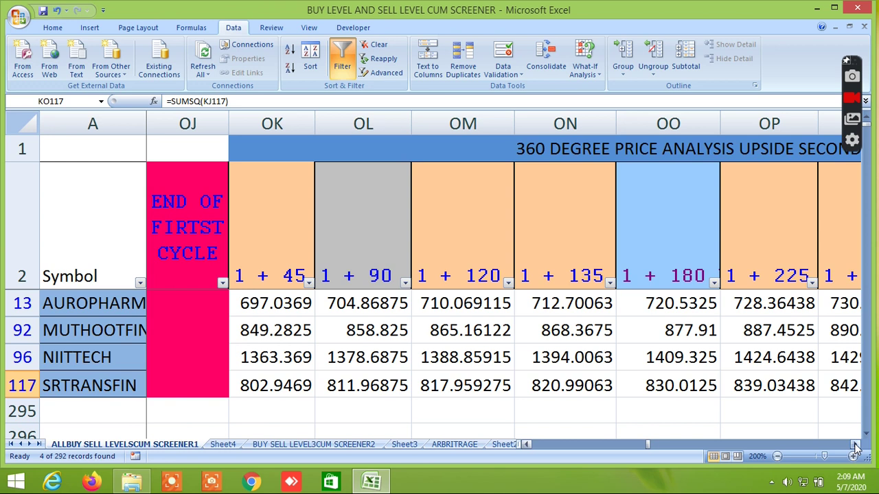
left_click(856, 447)
left_click(856, 446)
left_click(855, 446)
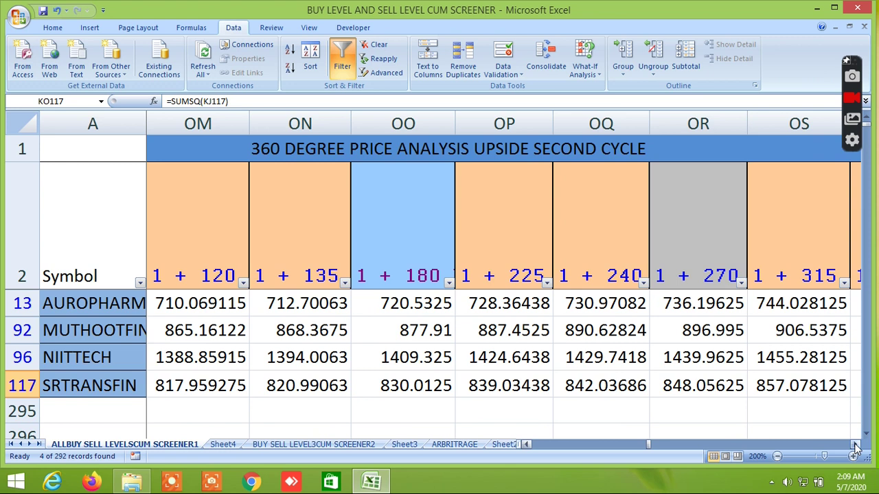
left_click(856, 446)
left_click(855, 446)
left_click_drag(856, 446, 856, 446)
left_click(855, 446)
left_click(855, 446)
left_click(855, 447)
left_click(855, 446)
left_click(855, 446)
left_click(855, 446)
left_click(855, 446)
left_click(855, 447)
left_click(856, 446)
left_click(855, 447)
left_click(855, 446)
left_click(855, 446)
left_click(856, 446)
left_click(856, 446)
left_click(855, 446)
left_click(855, 446)
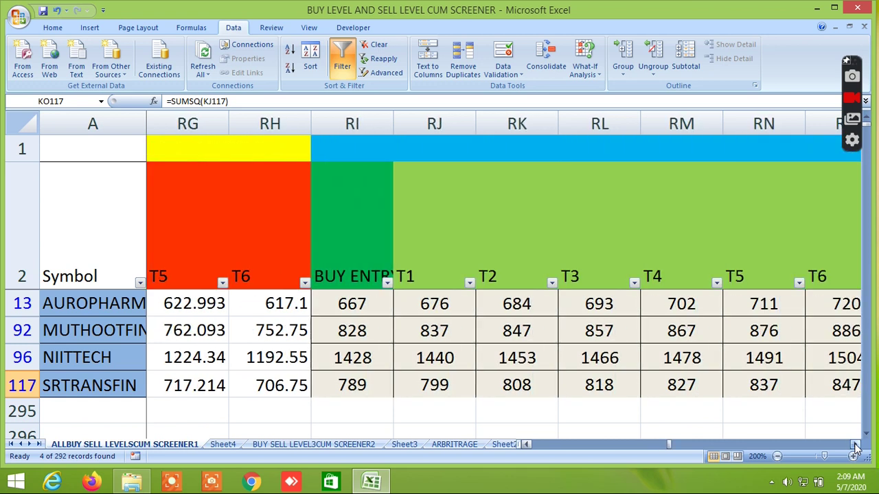
left_click(855, 446)
left_click(855, 447)
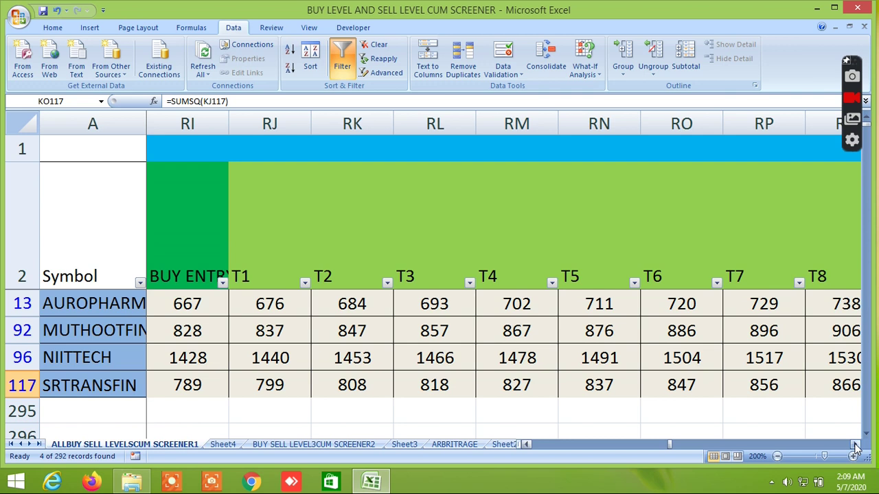
left_click_drag(855, 447, 856, 447)
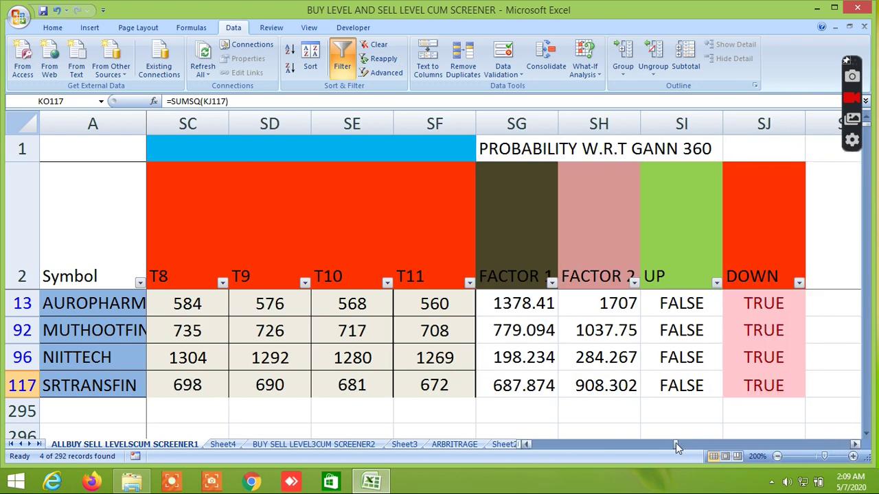
left_click_drag(676, 447, 532, 445)
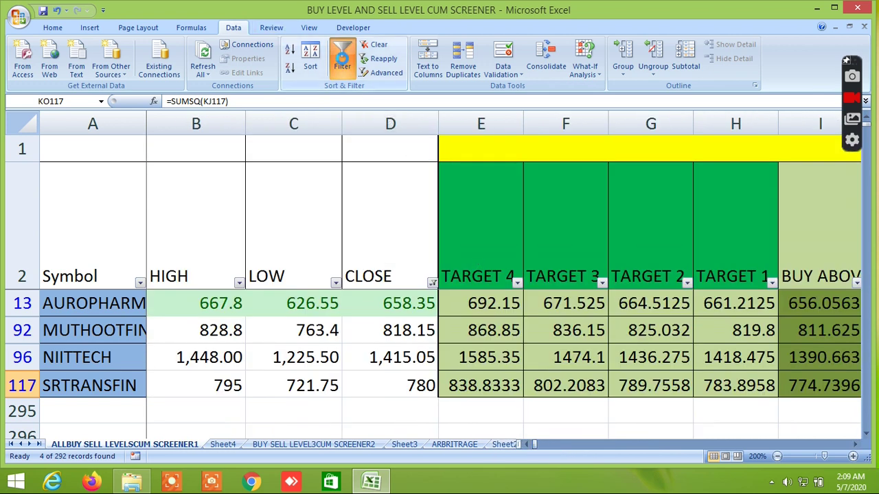
Turn off the screener's AutoFilter so every symbol from ACC onward is listed again.
left_click(343, 62)
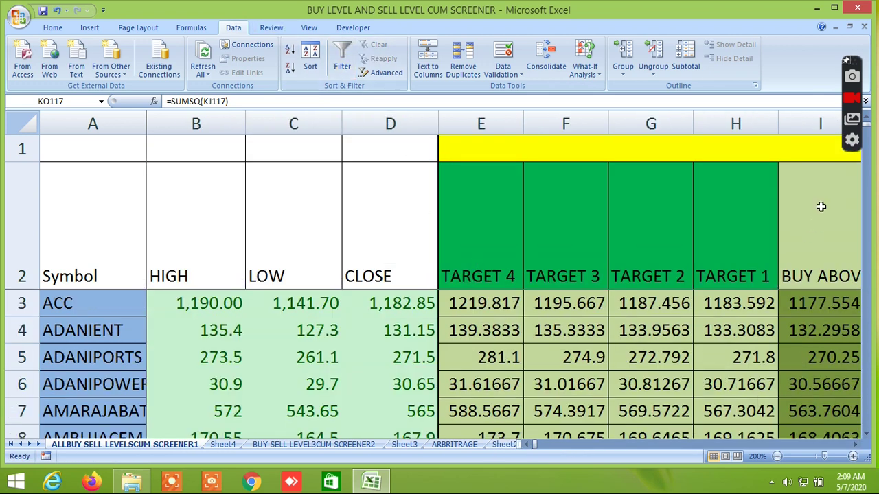
left_click_drag(868, 127, 869, 129)
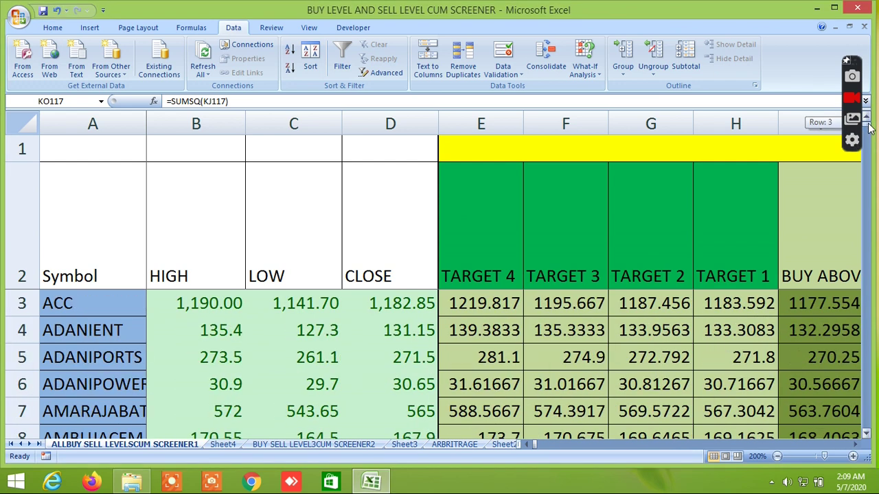
left_click_drag(856, 218, 871, 261)
right_click(870, 264)
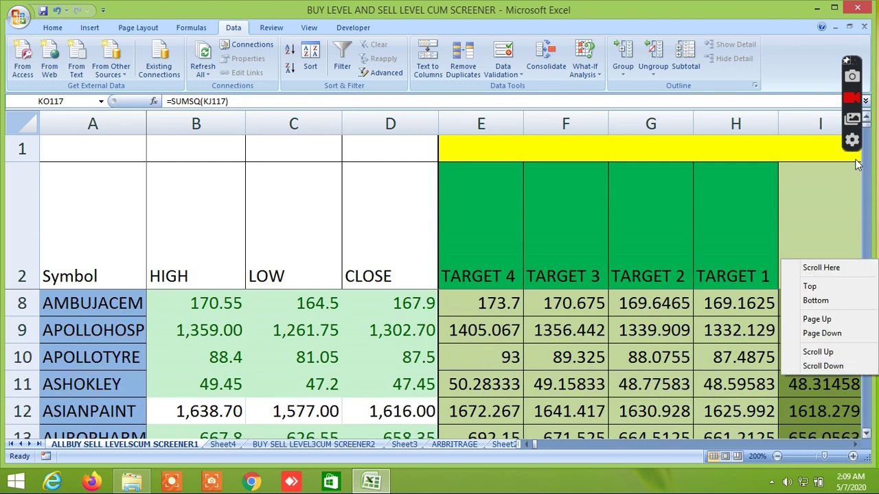
left_click_drag(867, 130, 869, 129)
right_click(869, 129)
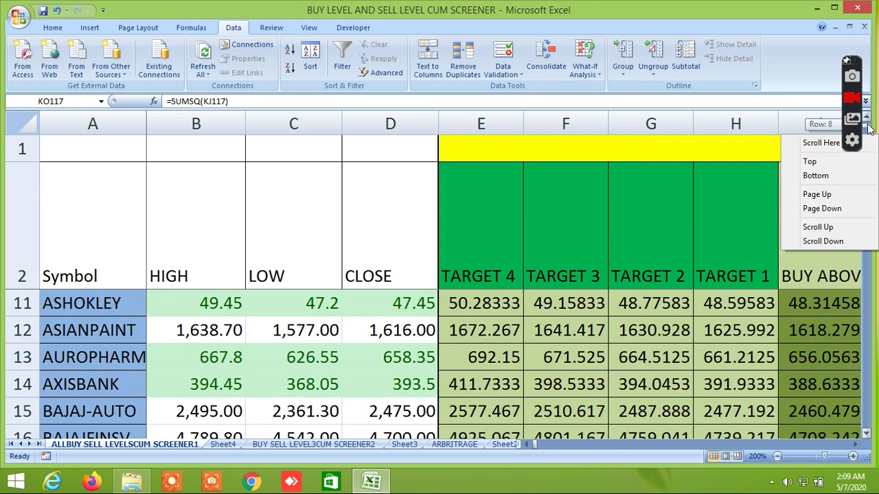
left_click(660, 187)
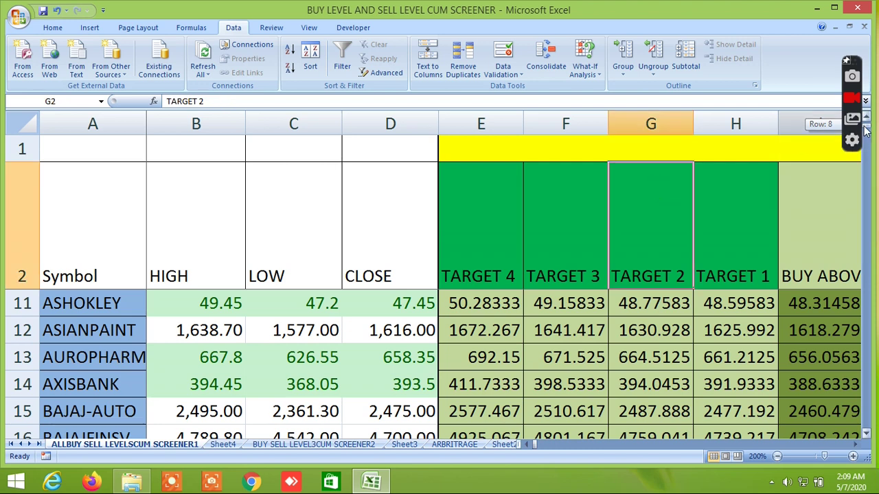
scroll(869, 138, "up", 1)
right_click(868, 164)
left_click(810, 172)
double_click(671, 376)
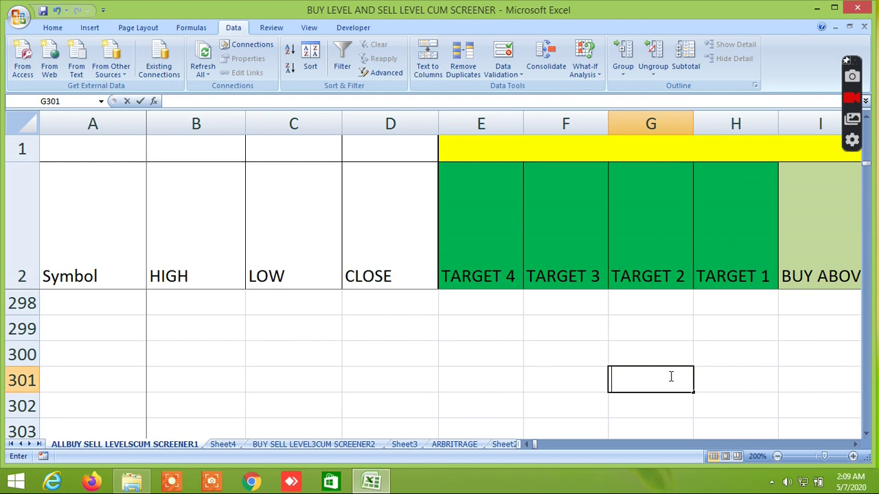
scroll(669, 357, "up", 1)
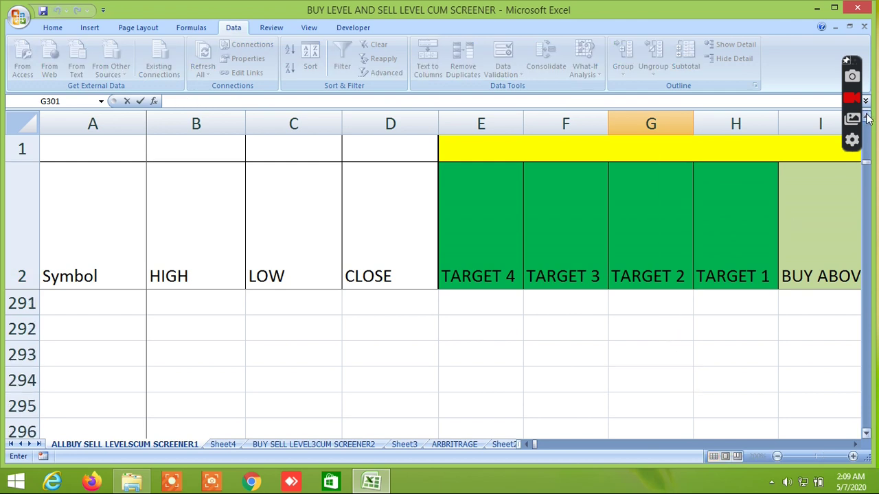
scroll(867, 119, "up", 3)
scroll(867, 118, "up", 2)
scroll(867, 118, "up", 3)
scroll(867, 118, "up", 2)
scroll(867, 119, "up", 3)
scroll(867, 118, "up", 3)
scroll(867, 118, "up", 3)
scroll(867, 118, "up", 3)
scroll(867, 118, "up", 3)
scroll(867, 118, "up", 3)
scroll(867, 118, "up", 2)
scroll(867, 118, "up", 3)
scroll(867, 118, "up", 3)
scroll(867, 118, "up", 3)
scroll(867, 118, "up", 2)
scroll(867, 118, "up", 3)
scroll(867, 118, "up", 3)
scroll(867, 119, "up", 3)
scroll(867, 118, "up", 1)
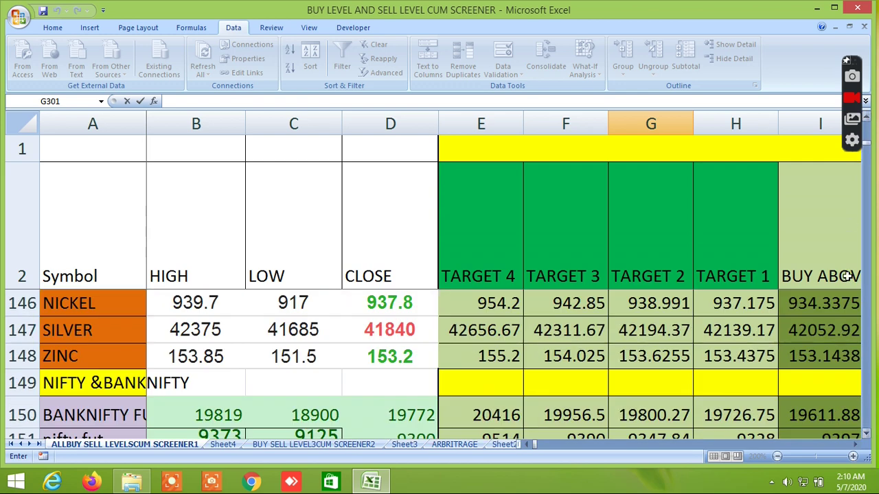
left_click(866, 434)
left_click(866, 434)
left_click(867, 434)
left_click(867, 434)
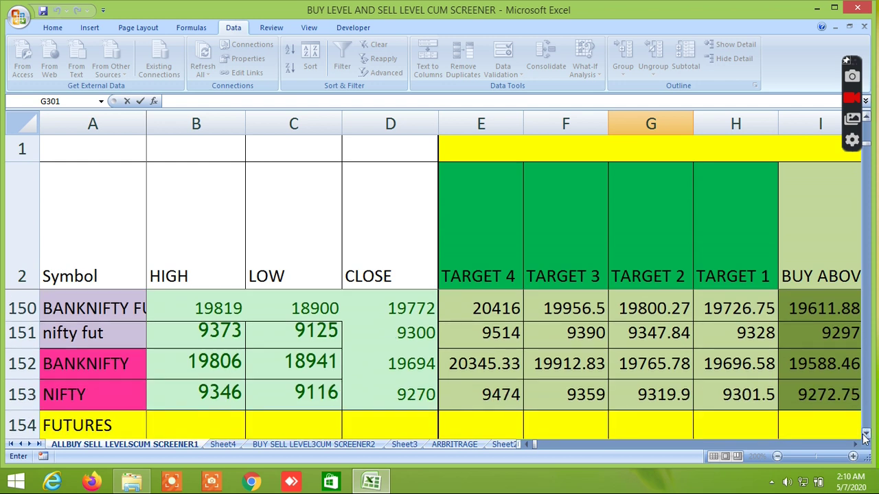
left_click(855, 445)
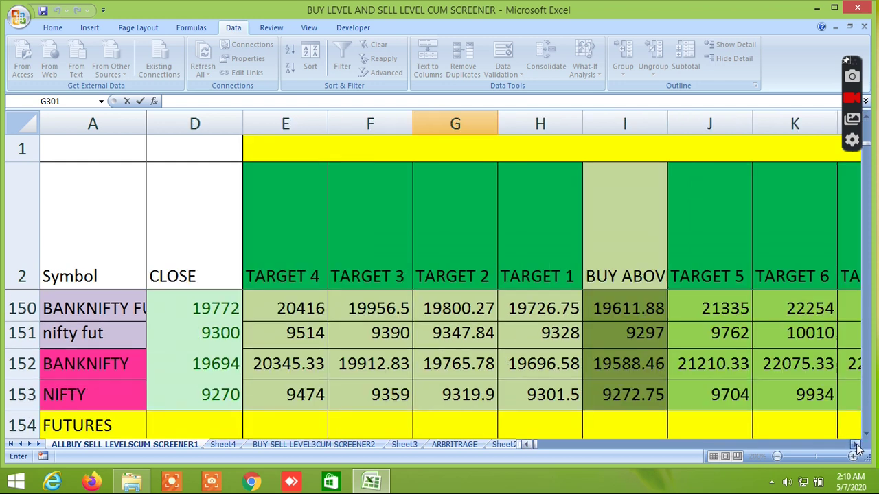
left_click(855, 445)
left_click(856, 445)
left_click(855, 445)
left_click(855, 444)
left_click(855, 445)
left_click(855, 444)
left_click(856, 445)
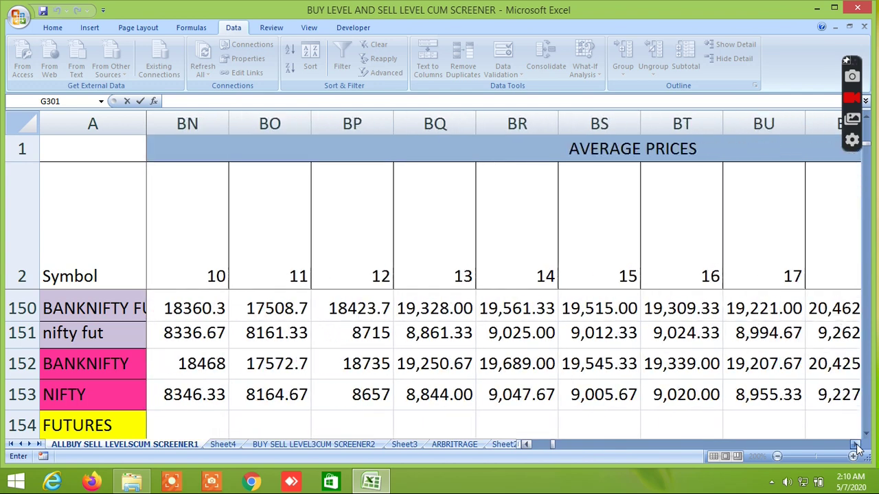
left_click(856, 445)
left_click(856, 445)
left_click(855, 445)
left_click(856, 445)
left_click(855, 445)
left_click(855, 445)
left_click(855, 445)
left_click(855, 444)
left_click(855, 445)
left_click(855, 445)
left_click(855, 444)
left_click(855, 445)
left_click(855, 444)
left_click(855, 445)
left_click(855, 445)
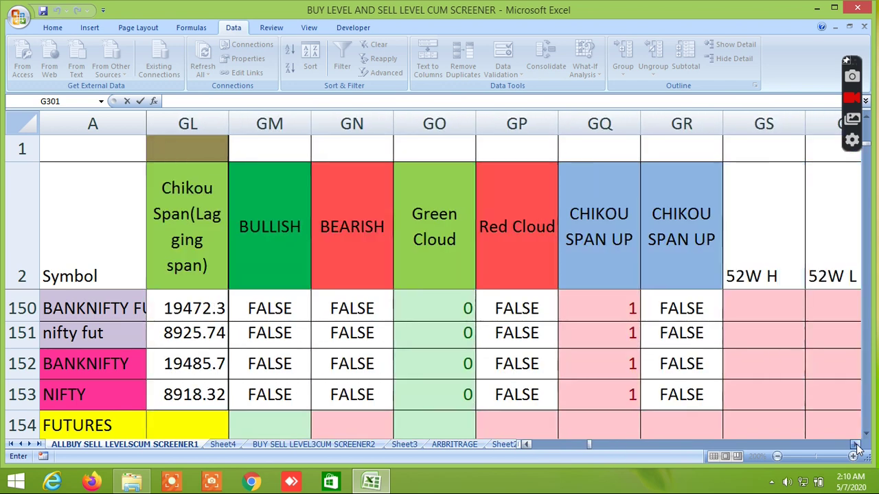
left_click(856, 445)
left_click(855, 445)
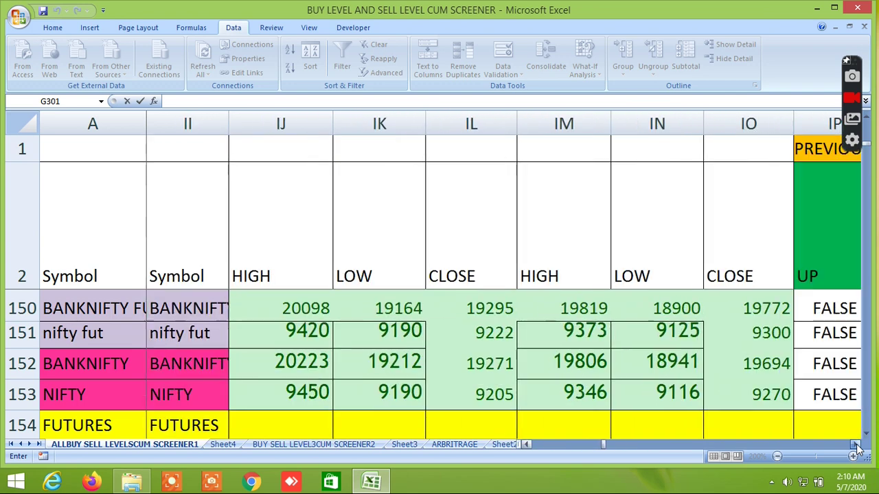
left_click(855, 445)
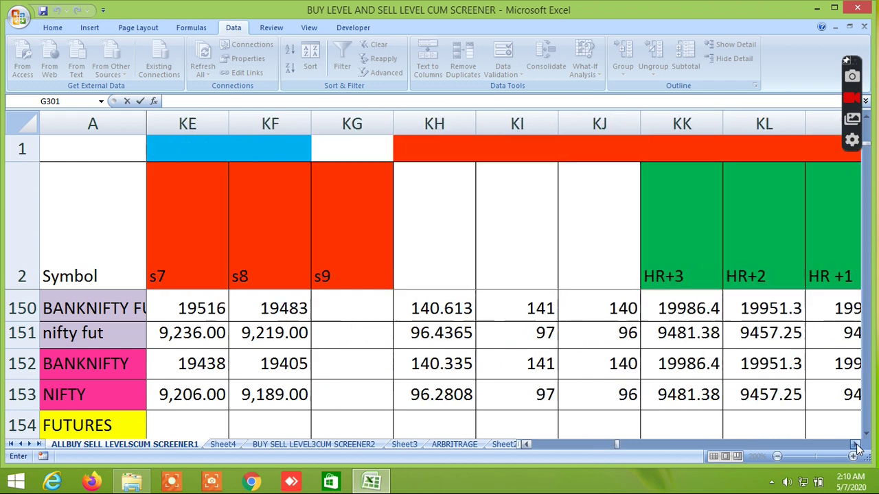
left_click(855, 445)
left_click(855, 444)
left_click(855, 445)
left_click(855, 445)
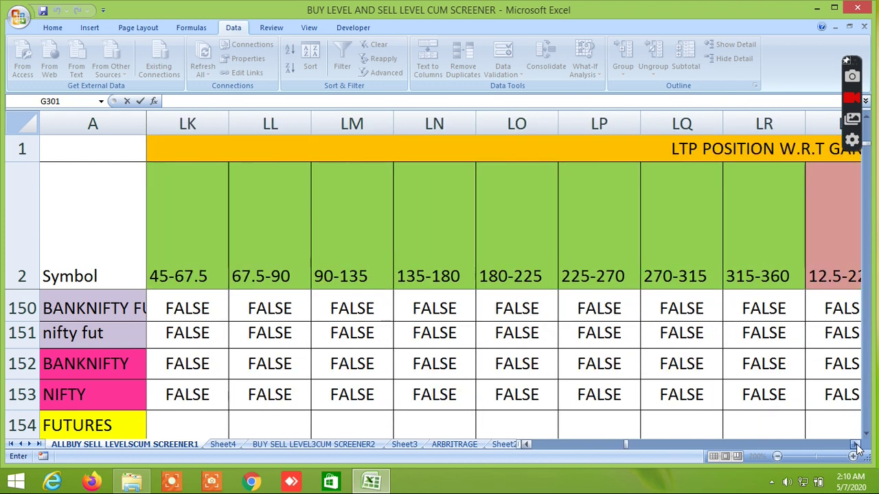
left_click(855, 445)
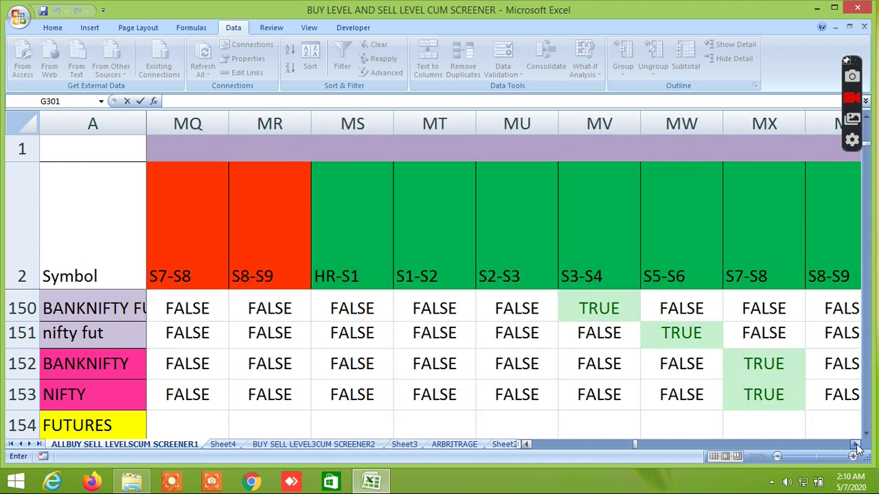
left_click(856, 445)
left_click(856, 445)
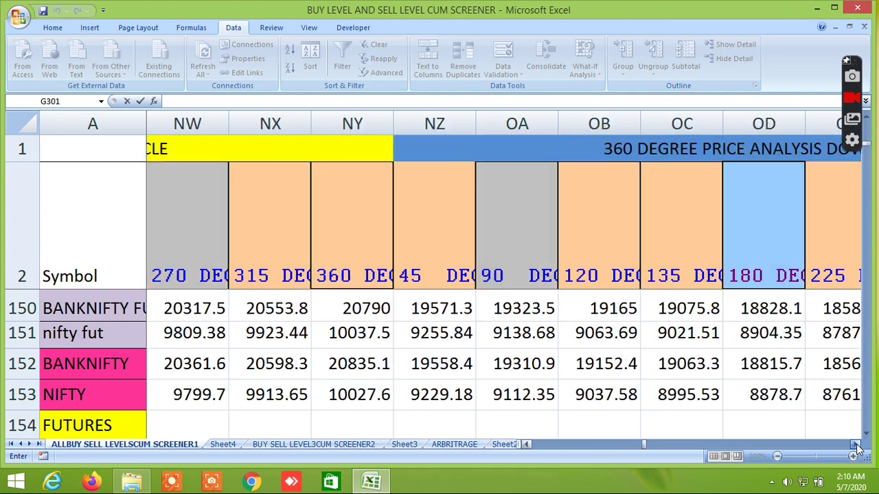
left_click(855, 445)
left_click(855, 445)
left_click(855, 445)
left_click(856, 445)
left_click(855, 444)
left_click(856, 445)
left_click(855, 445)
left_click(855, 445)
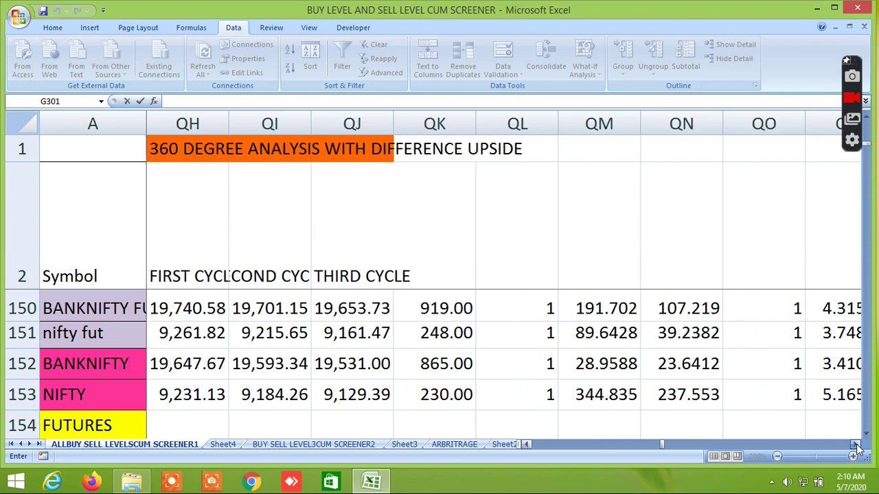
left_click(855, 445)
left_click(855, 445)
left_click(856, 444)
left_click(855, 445)
left_click(855, 444)
left_click(855, 445)
left_click(856, 445)
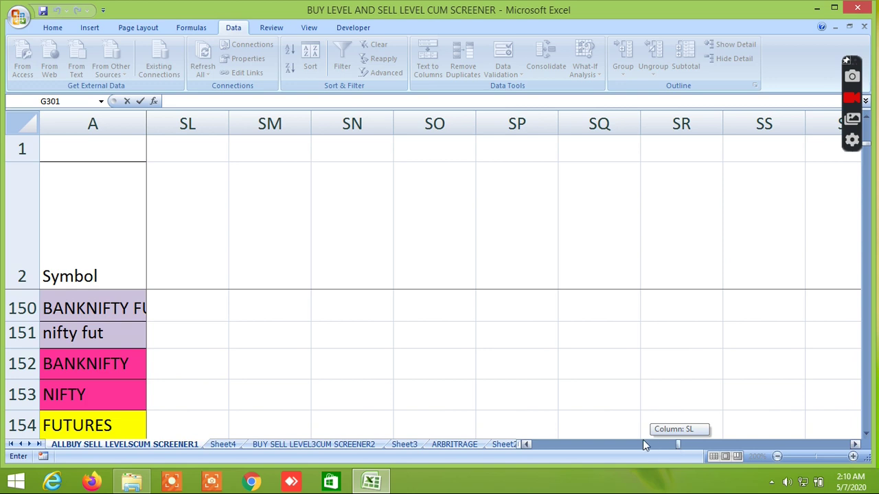
left_click_drag(677, 442, 517, 442)
scroll(556, 364, "up", 1)
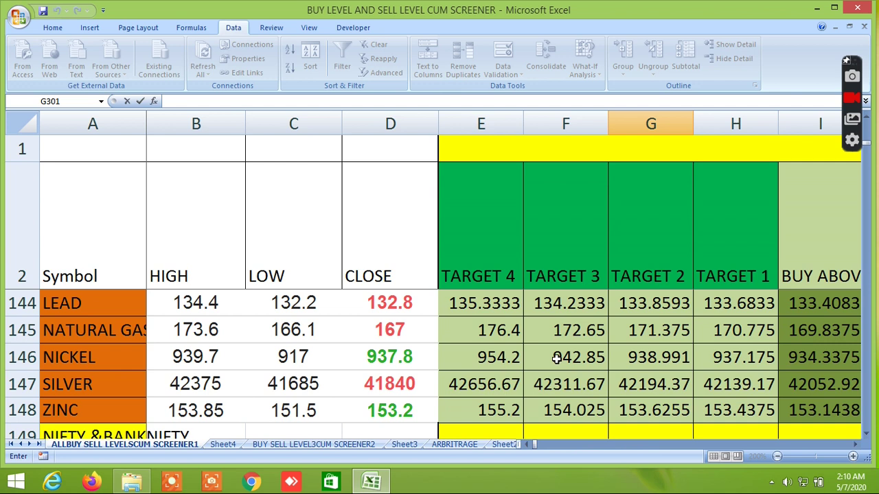
scroll(556, 361, "up", 2)
scroll(559, 358, "up", 1)
scroll(557, 358, "down", 1)
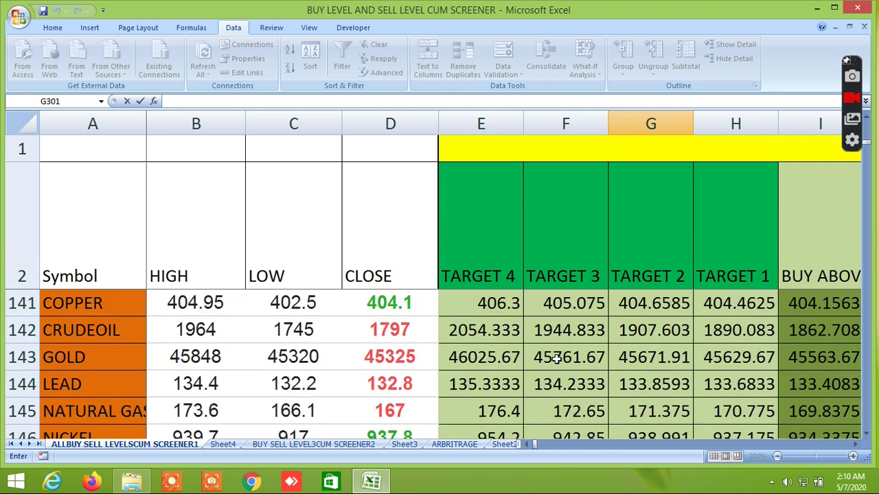
double_click(868, 117)
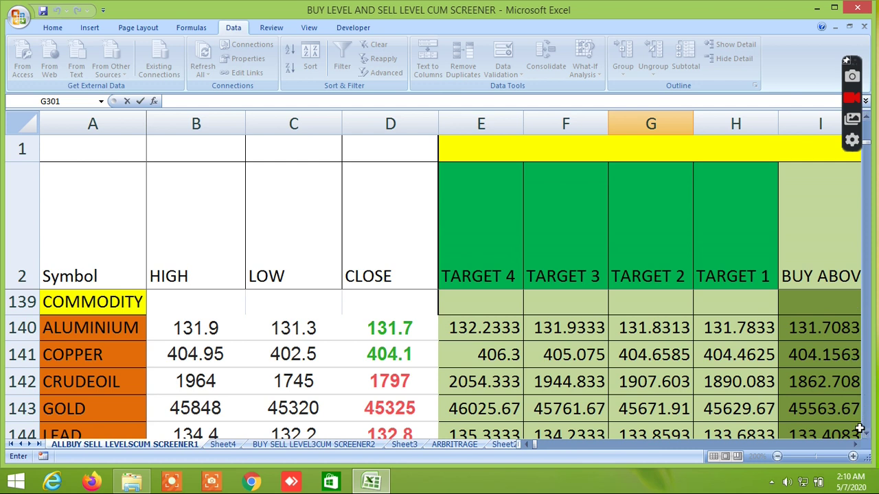
left_click(868, 438)
left_click_drag(853, 445, 854, 446)
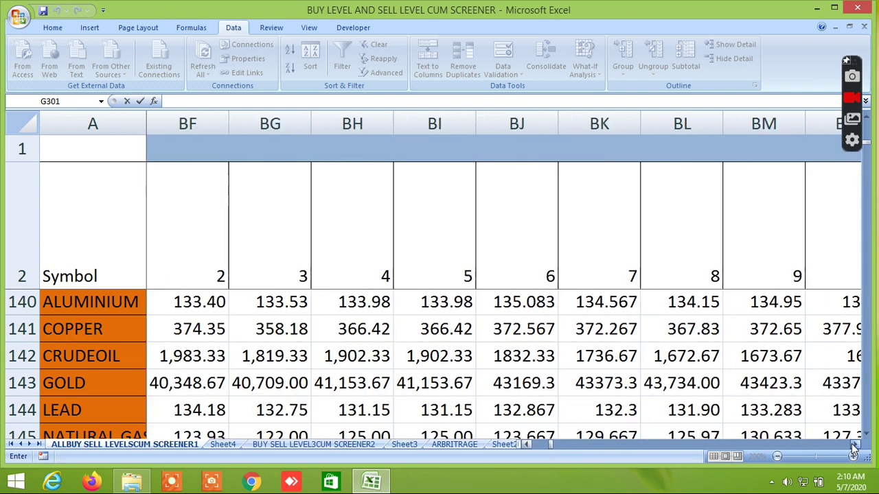
left_click_drag(854, 446, 854, 447)
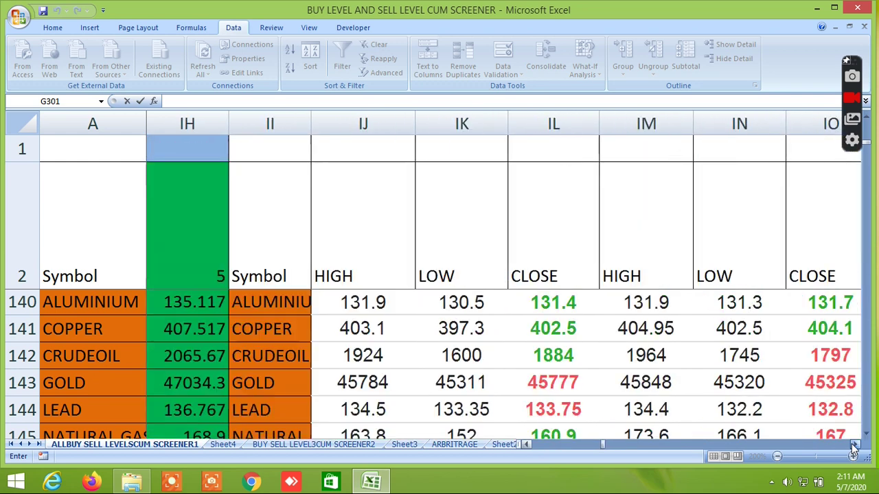
left_click_drag(854, 446, 821, 458)
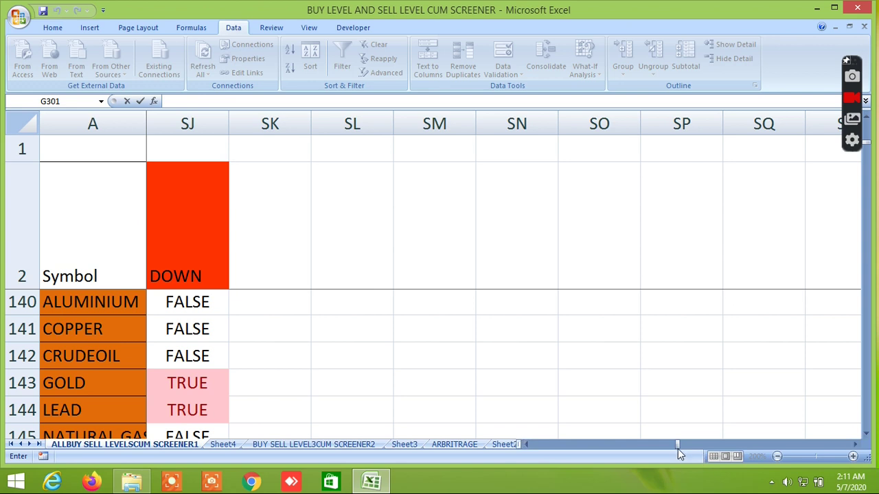
left_click_drag(677, 446, 527, 442)
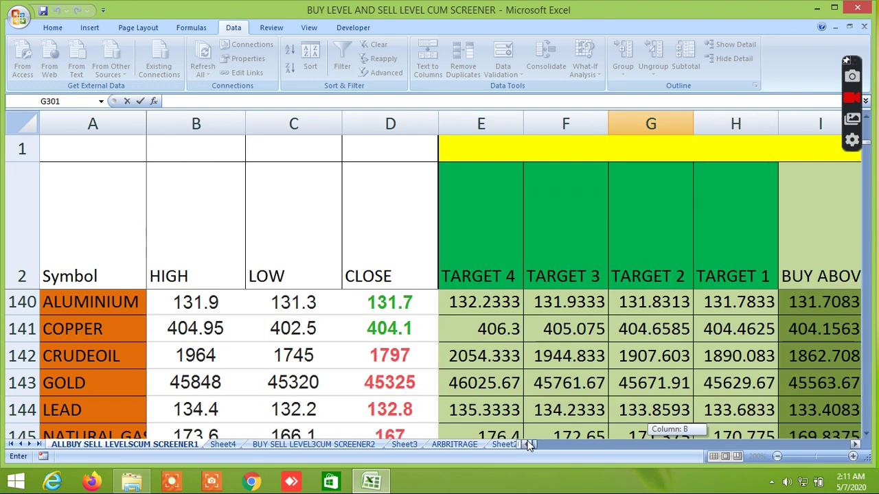
scroll(663, 356, "down", 2)
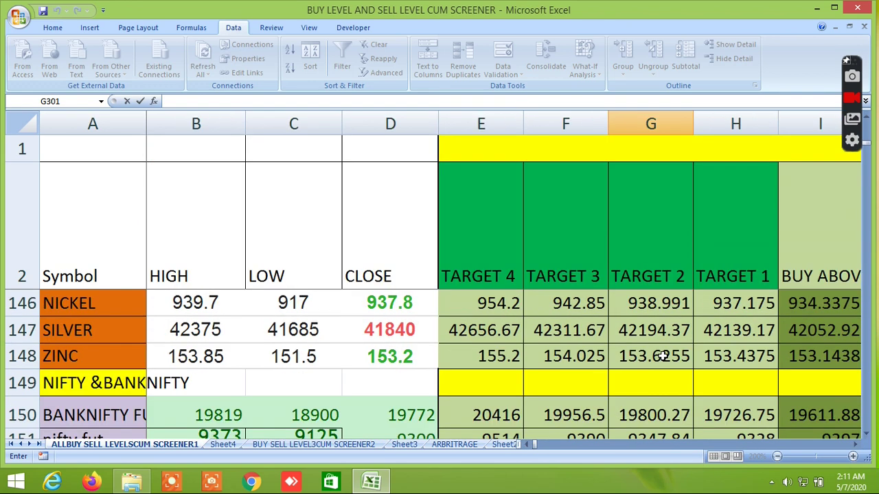
scroll(662, 355, "down", 2)
scroll(663, 355, "down", 1)
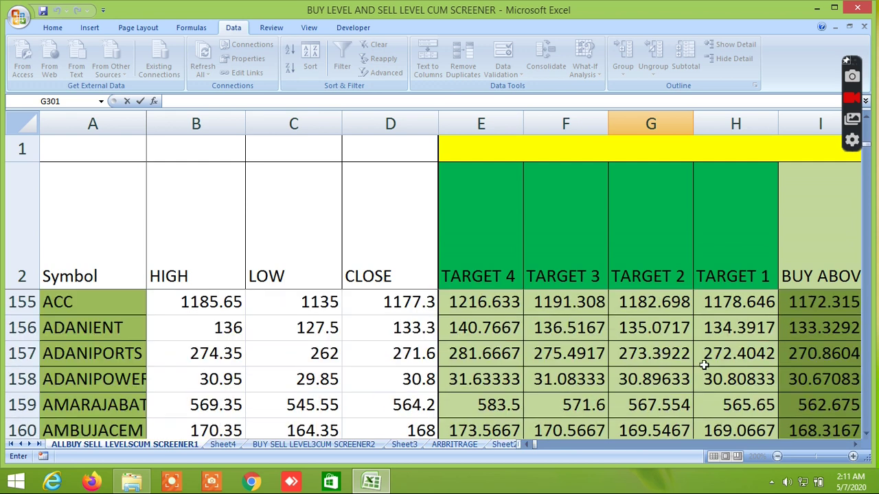
left_click_drag(854, 446, 855, 447)
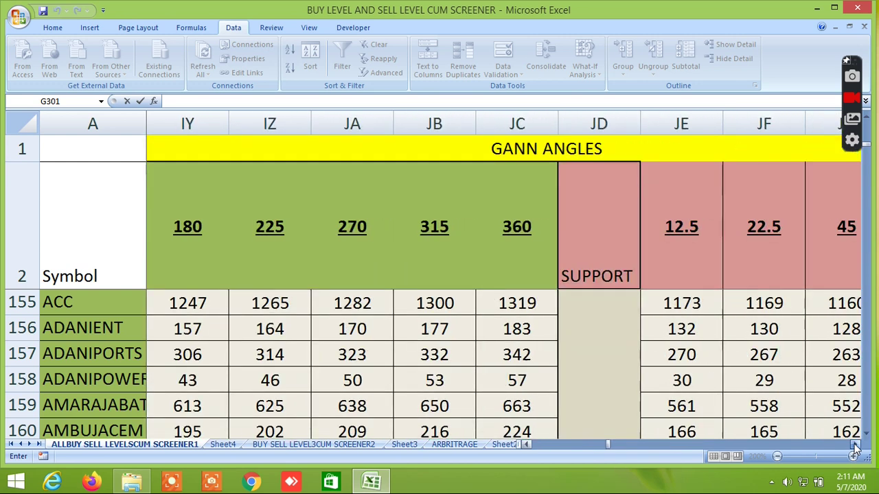
left_click_drag(855, 447, 855, 447)
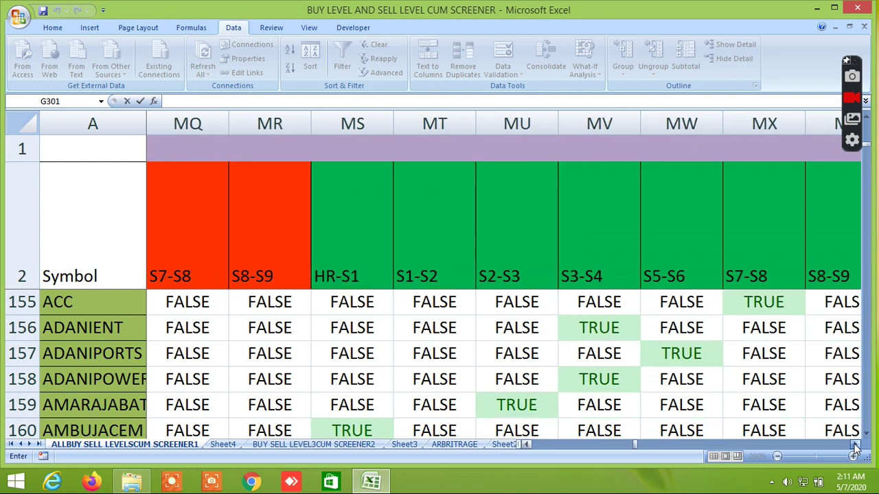
left_click_drag(854, 447, 855, 446)
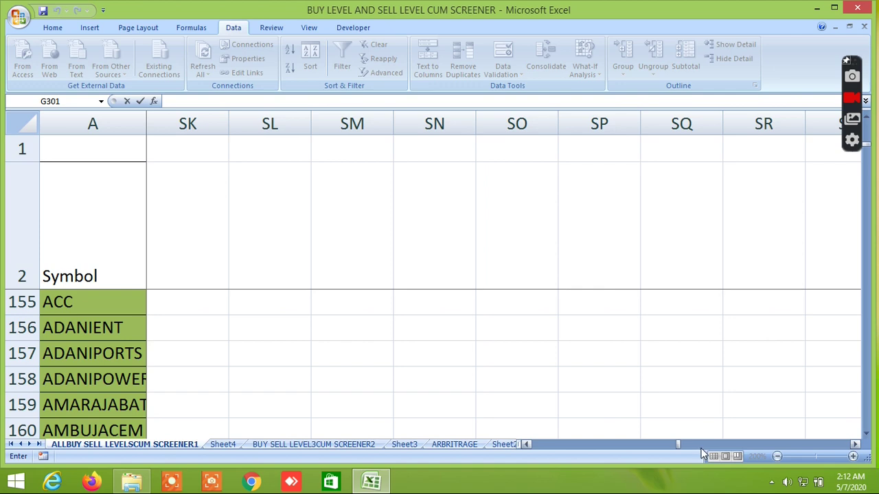
left_click_drag(677, 446, 666, 446)
left_click_drag(596, 446, 325, 446)
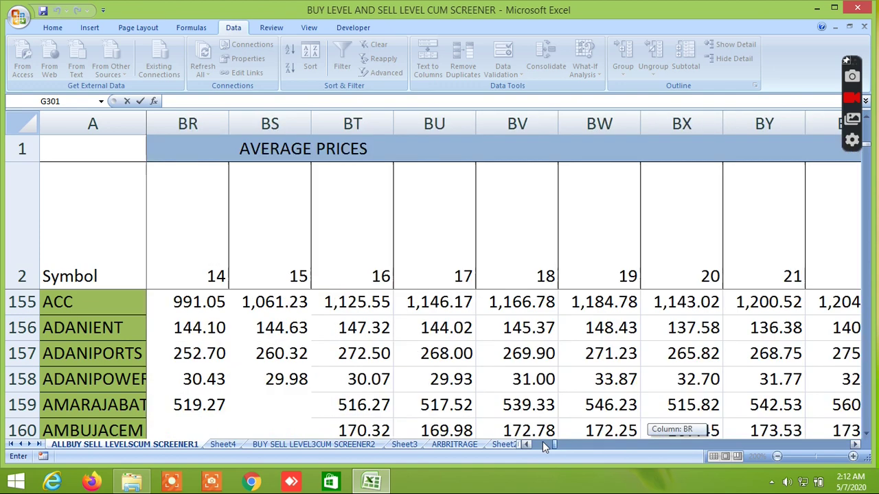
Open the BUY SELL LEVEL3CUM SCREENER2 sheet and inspect FT147's cross-over AND formula unchanged.
left_click(324, 445)
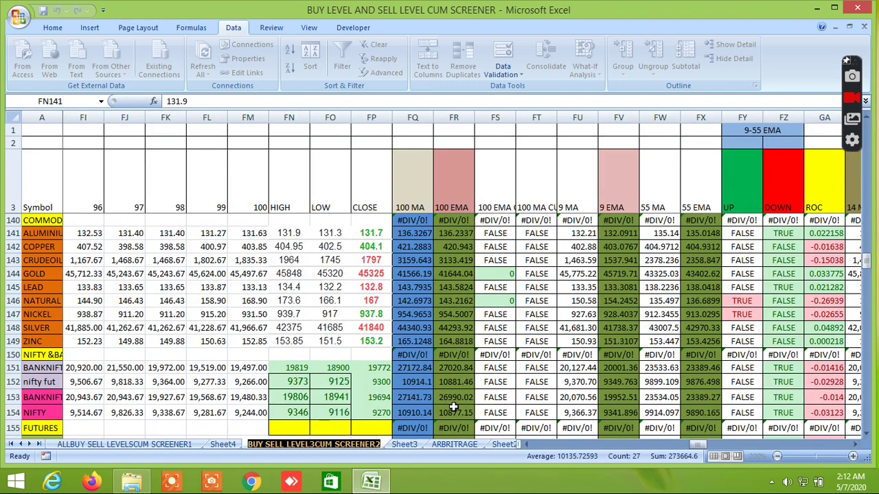
double_click(532, 313)
key("Return")
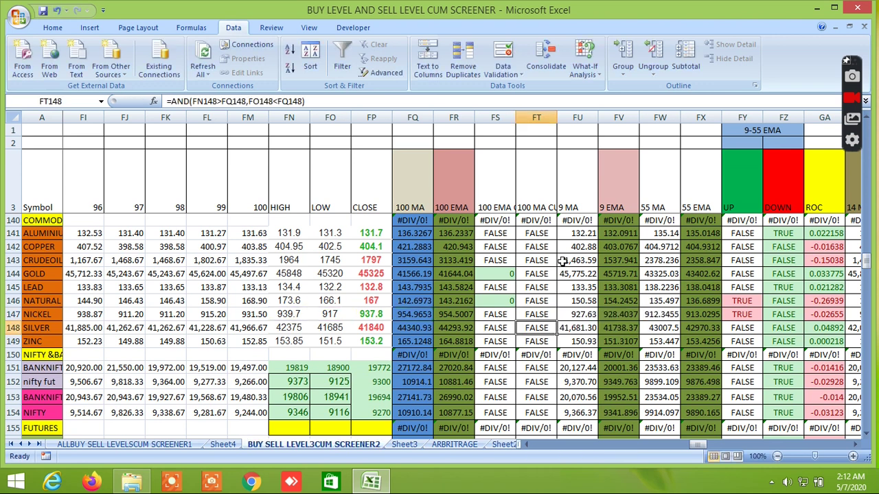
Scroll down the sheet and view the cross-over formulas in FT30 and FT34.
left_click_drag(866, 261, 867, 122)
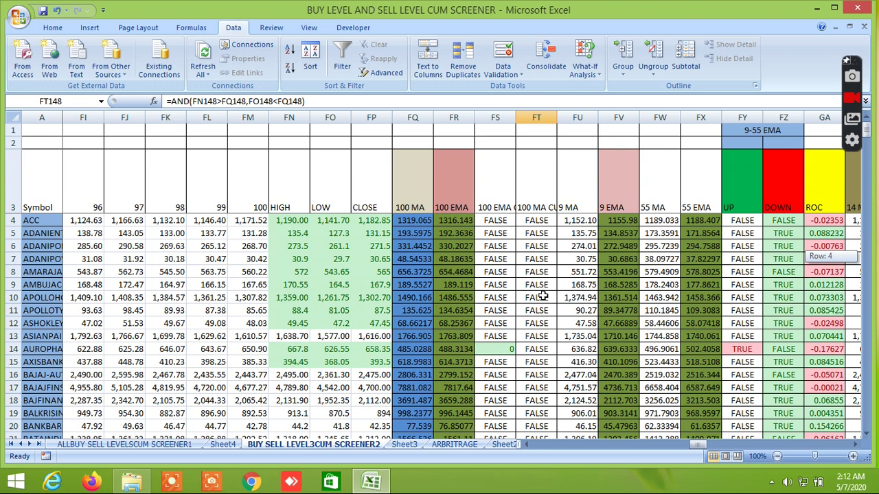
scroll(542, 295, "down", 1)
scroll(543, 296, "down", 1)
scroll(543, 295, "down", 1)
scroll(543, 296, "down", 1)
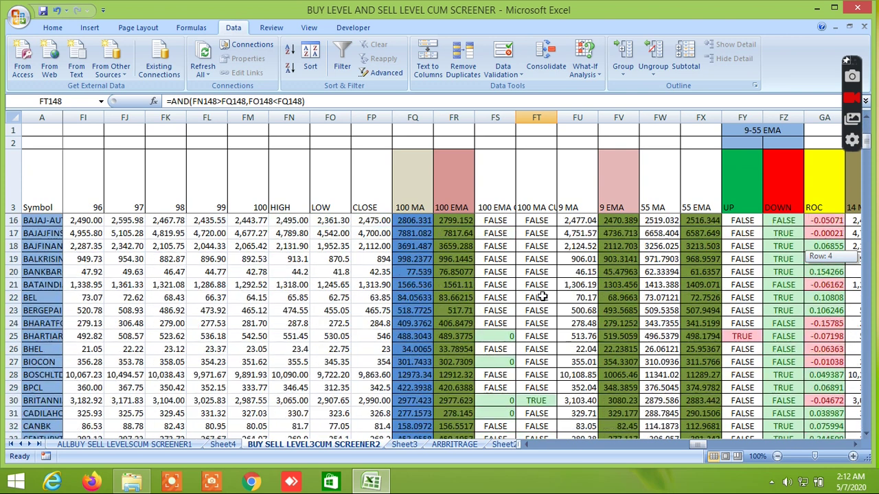
scroll(542, 296, "down", 2)
scroll(542, 296, "down", 1)
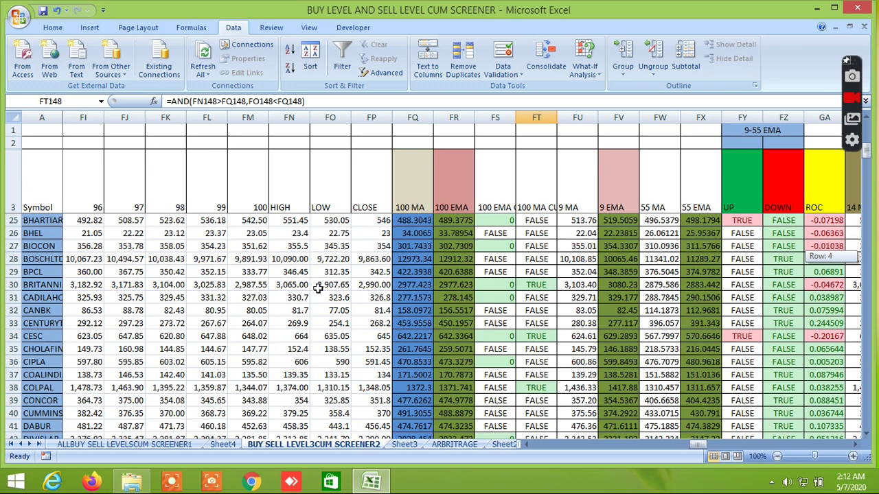
left_click(541, 285)
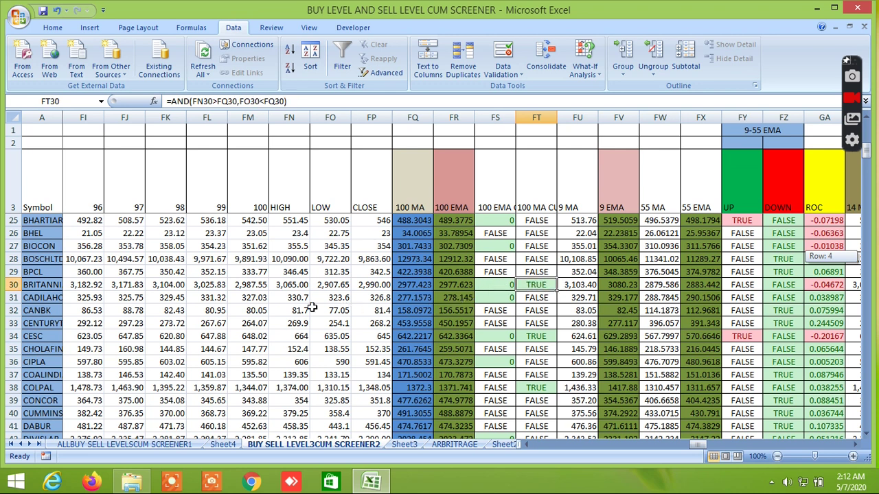
left_click(545, 337)
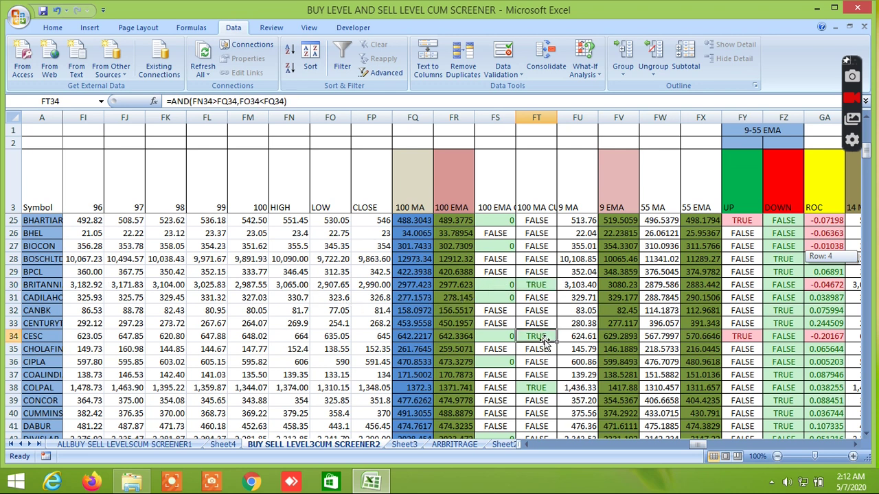
Revisit FT34 and inspect FT38's AND formula, leaving it unchanged.
scroll(546, 344, "down", 2)
scroll(546, 344, "down", 1)
right_click(542, 348)
key("Escape")
scroll(527, 296, "up", 1)
left_click(537, 262)
scroll(539, 268, "down", 1)
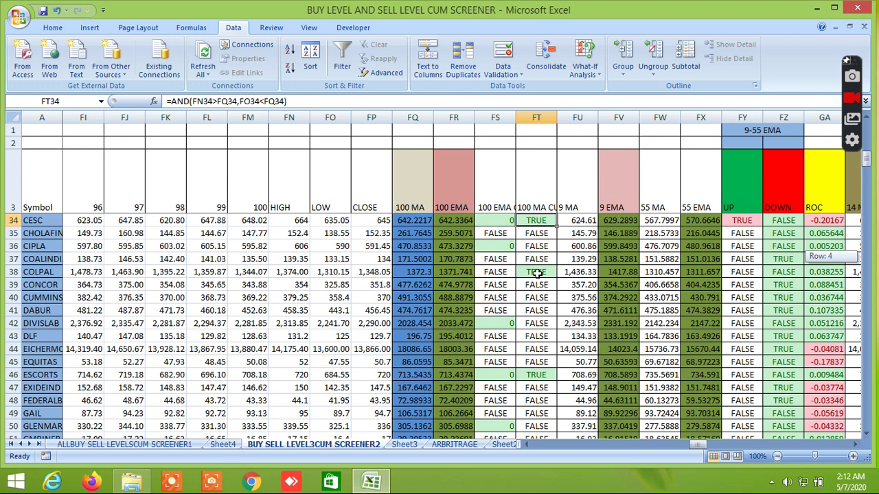
double_click(538, 272)
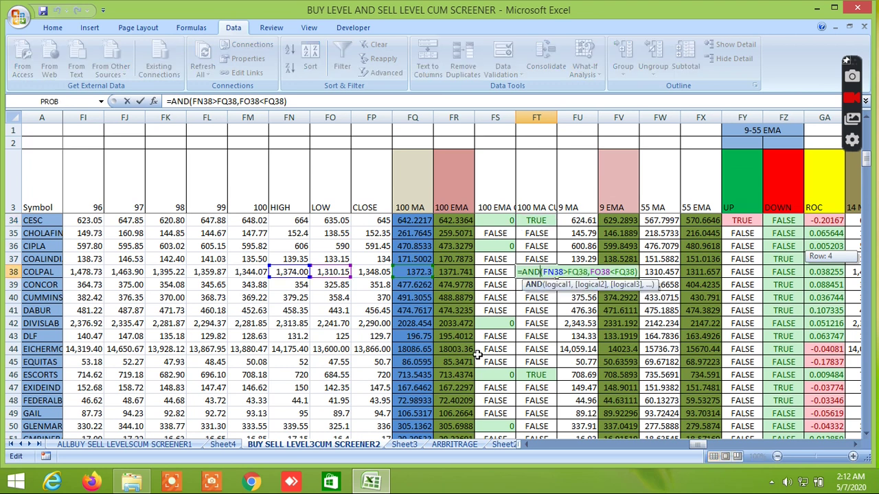
key("Return")
Check the 100 MA cross result in FT46, then switch to the ARBRITRAGE sheet.
right_click(542, 375)
left_click(543, 375)
scroll(543, 376, "down", 2)
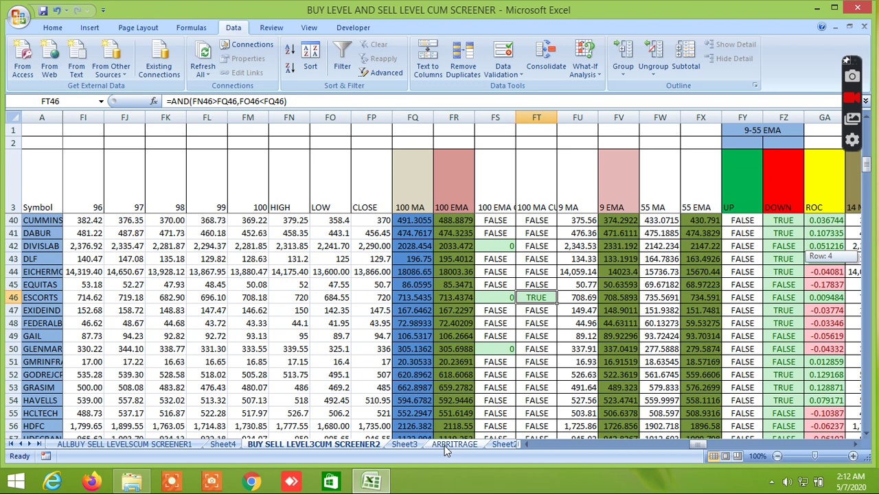
left_click(445, 446)
Scroll the ARBRITRAGE sheet back up to row 1 of its table.
scroll(306, 352, "up", 2)
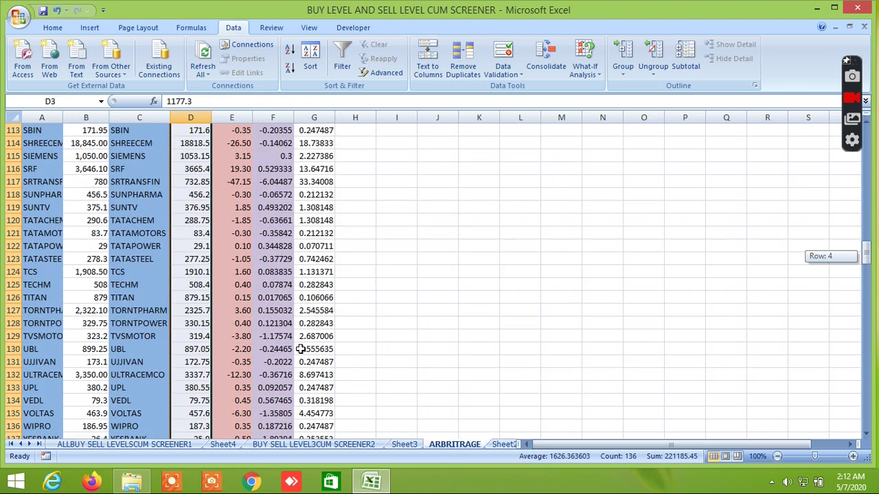
scroll(301, 349, "up", 2)
scroll(301, 344, "up", 2)
scroll(300, 302, "up", 2)
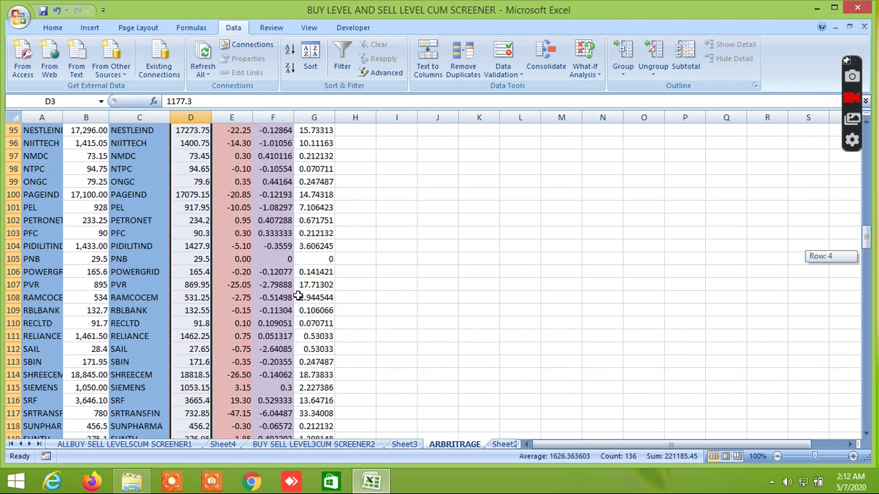
scroll(299, 289, "up", 2)
scroll(304, 271, "up", 1)
left_click_drag(857, 230, 868, 138)
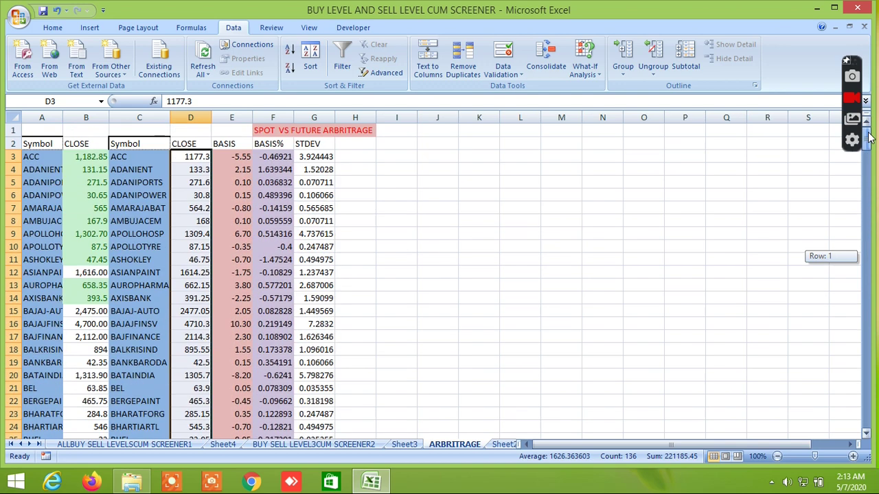
left_click_drag(868, 138, 873, 190)
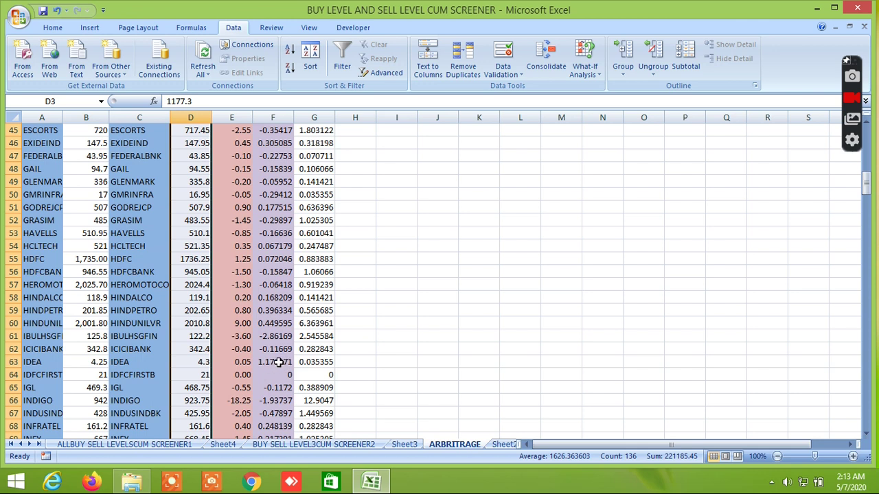
Scroll down through the ARBRITRAGE table to row 138, then move to Sheet2.
scroll(349, 362, "down", 1)
scroll(351, 363, "down", 2)
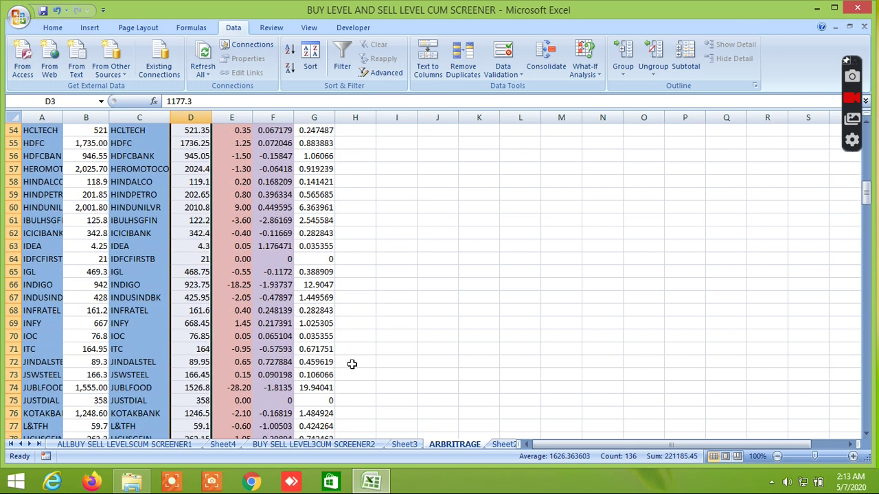
scroll(352, 364, "down", 2)
scroll(350, 363, "down", 1)
scroll(351, 363, "down", 1)
scroll(350, 363, "down", 1)
scroll(350, 363, "down", 1)
scroll(350, 363, "down", 3)
scroll(349, 361, "up", 1)
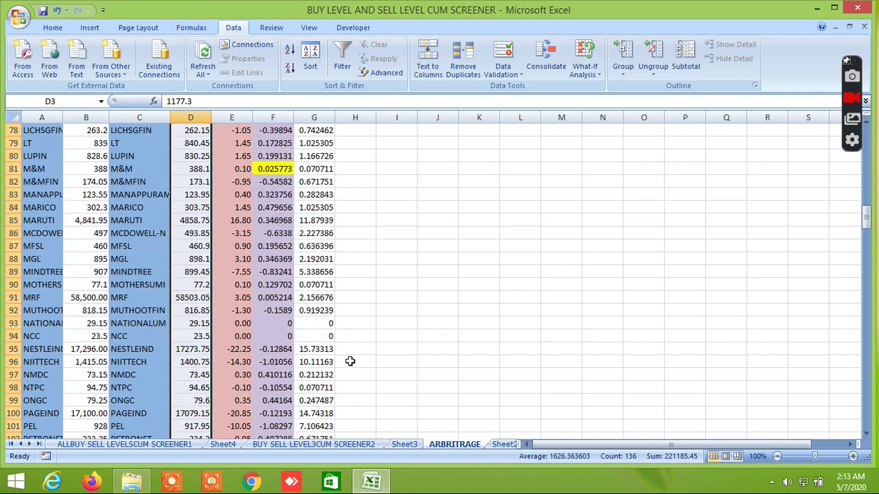
scroll(349, 361, "down", 1)
scroll(349, 361, "down", 1)
scroll(349, 361, "down", 2)
scroll(349, 361, "down", 2)
scroll(350, 361, "down", 1)
scroll(349, 361, "down", 1)
scroll(350, 361, "down", 2)
scroll(350, 360, "down", 1)
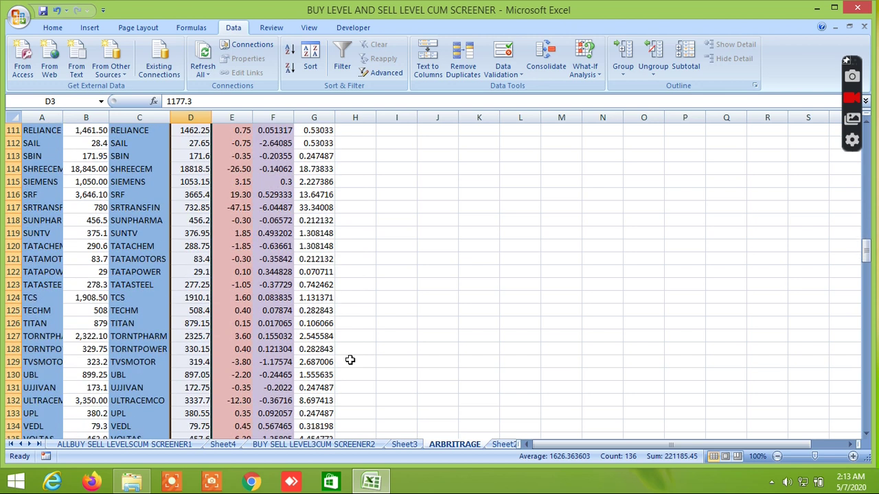
scroll(350, 360, "down", 1)
scroll(349, 360, "down", 2)
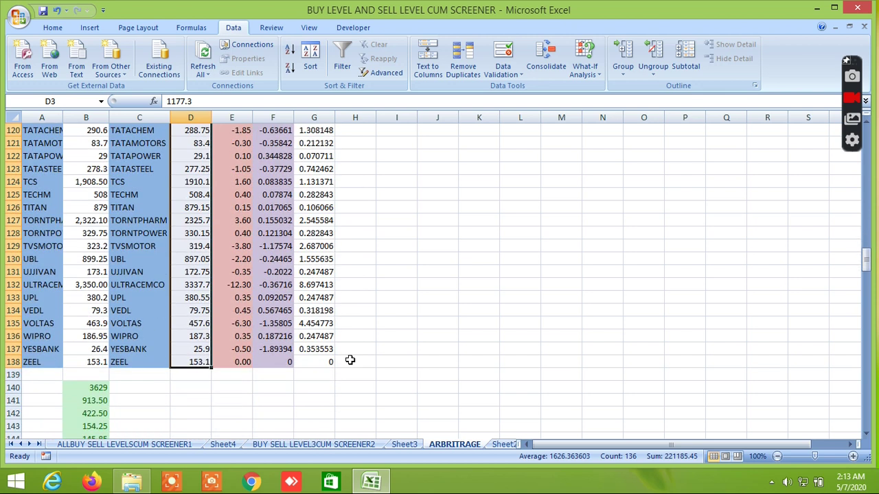
scroll(349, 361, "up", 1)
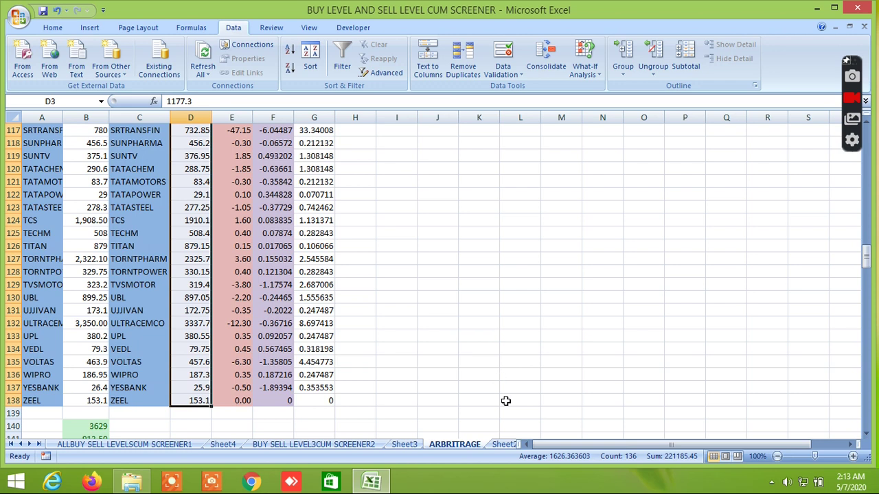
left_click(505, 445)
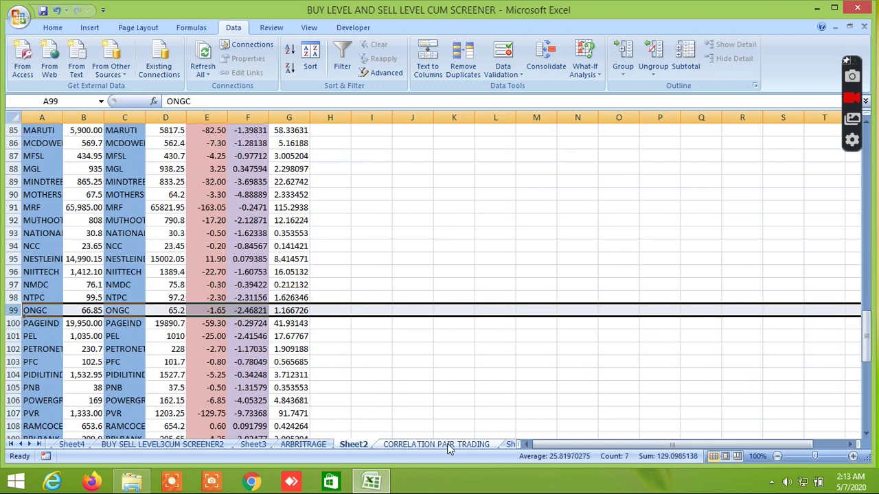
left_click(447, 444)
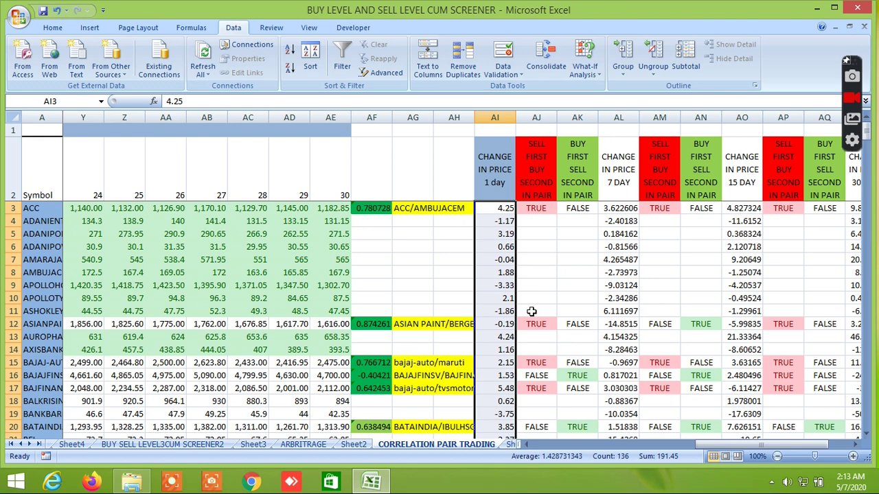
scroll(532, 311, "down", 1)
scroll(531, 311, "down", 1)
scroll(531, 311, "down", 1)
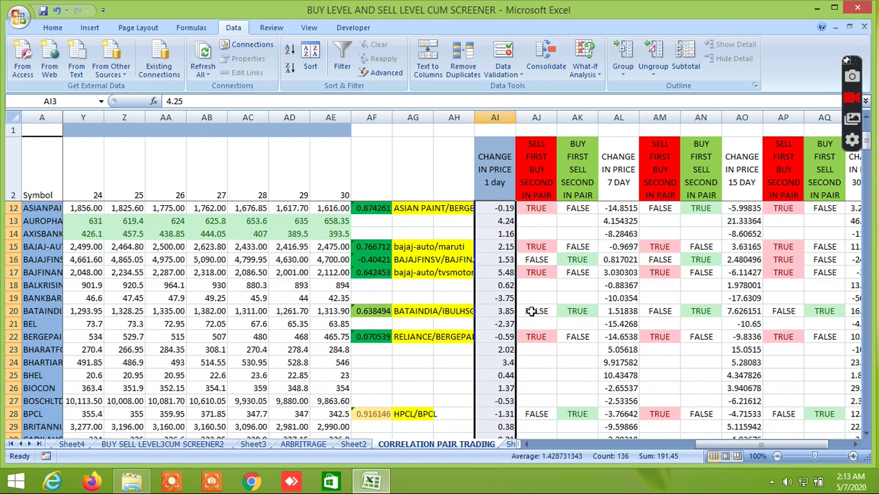
scroll(532, 312, "down", 1)
scroll(531, 312, "down", 1)
scroll(532, 312, "down", 2)
scroll(532, 311, "down", 2)
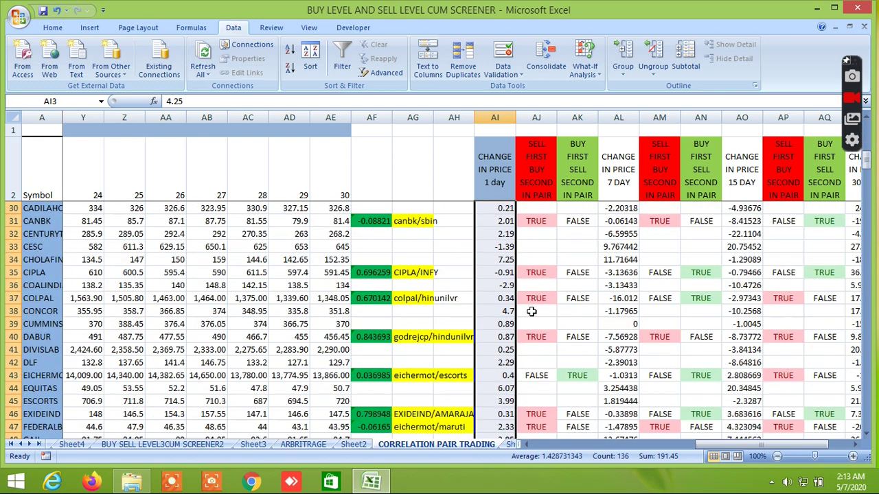
scroll(532, 312, "down", 2)
scroll(531, 311, "down", 2)
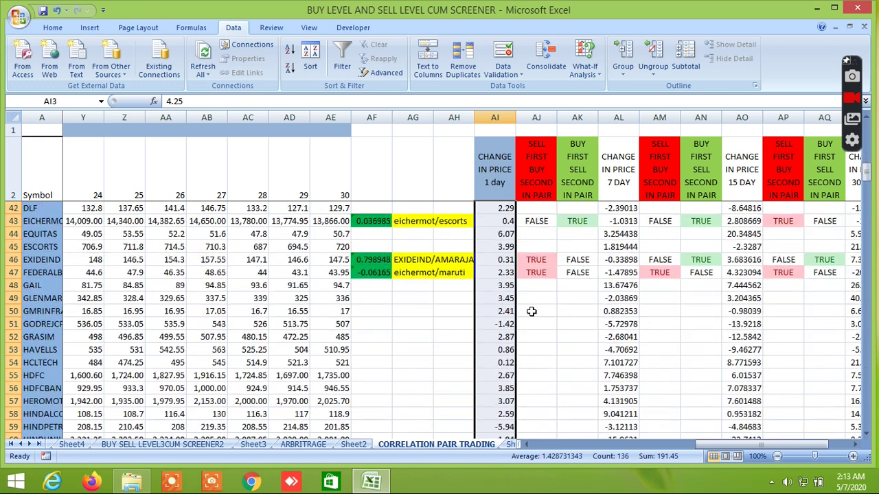
scroll(532, 312, "down", 2)
scroll(531, 312, "down", 2)
scroll(532, 312, "down", 2)
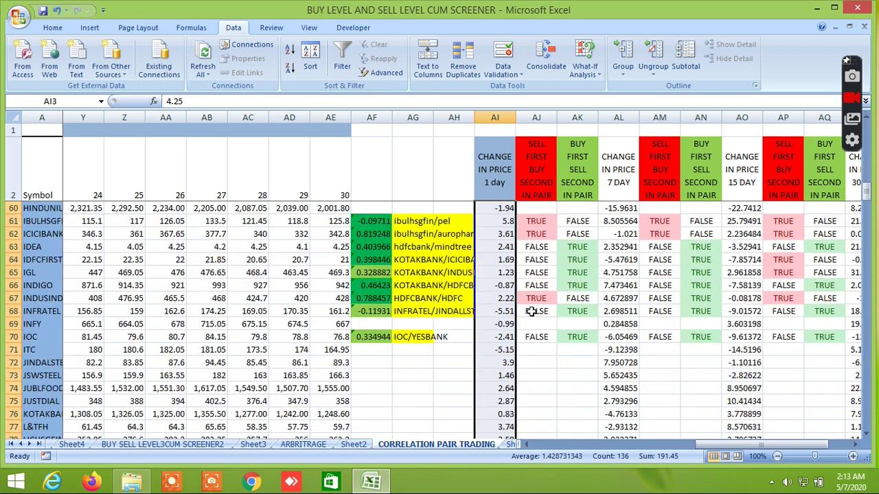
scroll(531, 312, "down", 2)
right_click(532, 312)
left_click(414, 315)
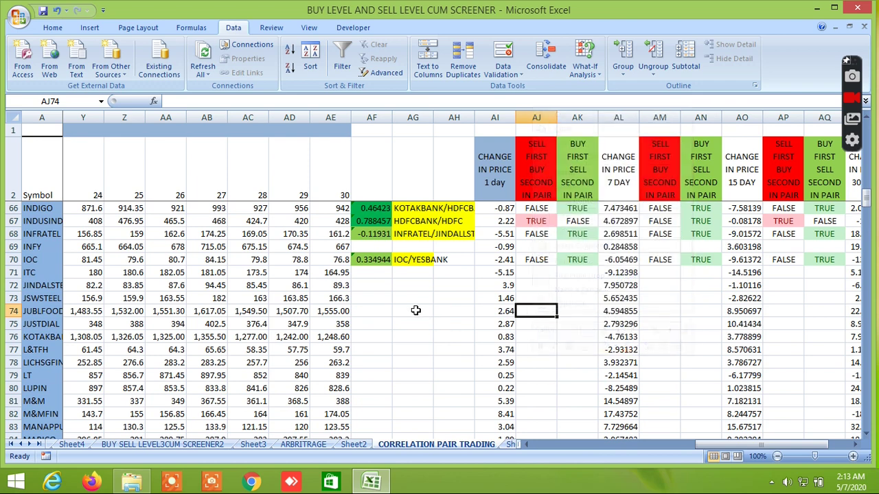
scroll(414, 312, "down", 2)
scroll(419, 312, "down", 1)
scroll(426, 312, "down", 1)
scroll(429, 310, "down", 1)
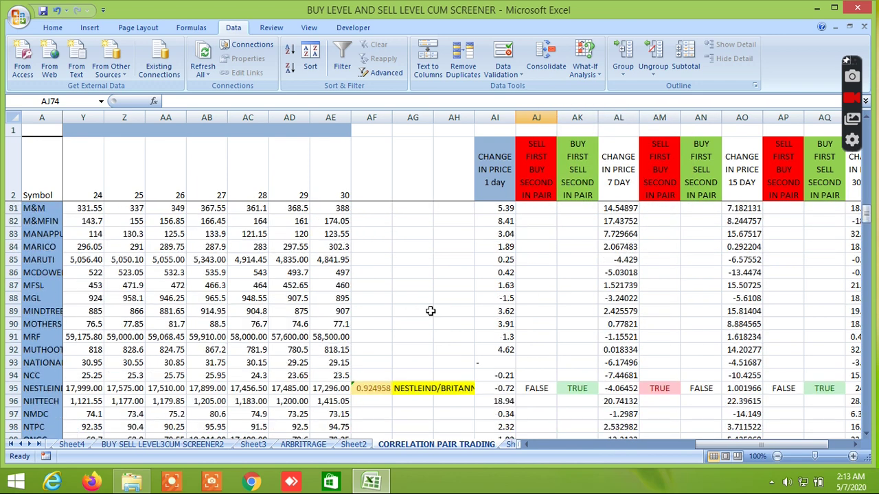
scroll(429, 311, "down", 1)
scroll(431, 312, "down", 2)
right_click(431, 314)
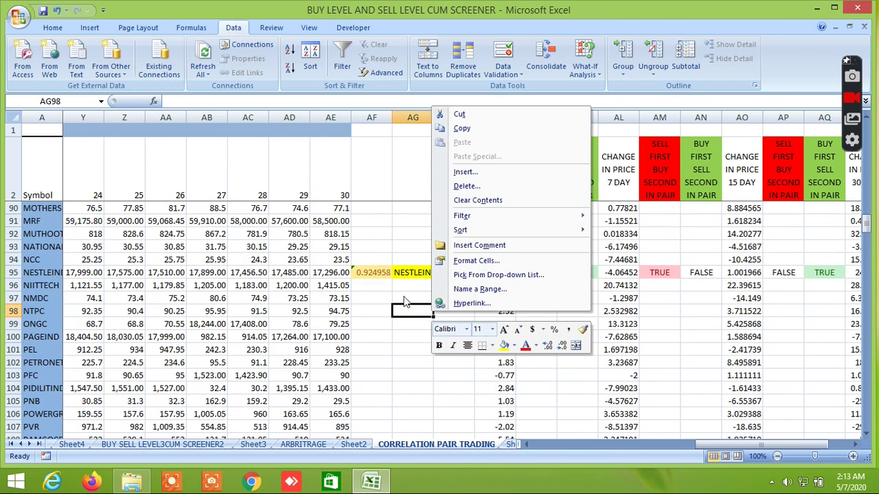
left_click(392, 259)
scroll(392, 298, "up", 2)
scroll(394, 299, "down", 1)
right_click(396, 302)
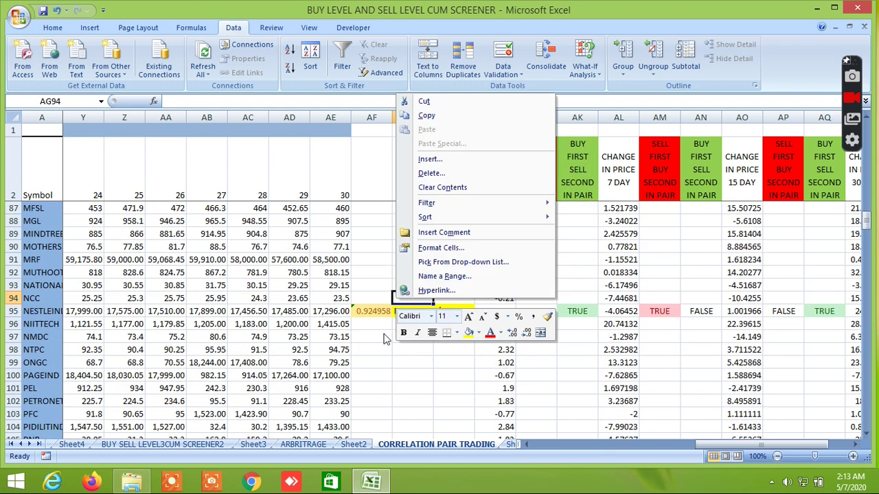
key("Escape")
scroll(382, 335, "down", 1)
scroll(382, 335, "down", 2)
scroll(382, 333, "down", 1)
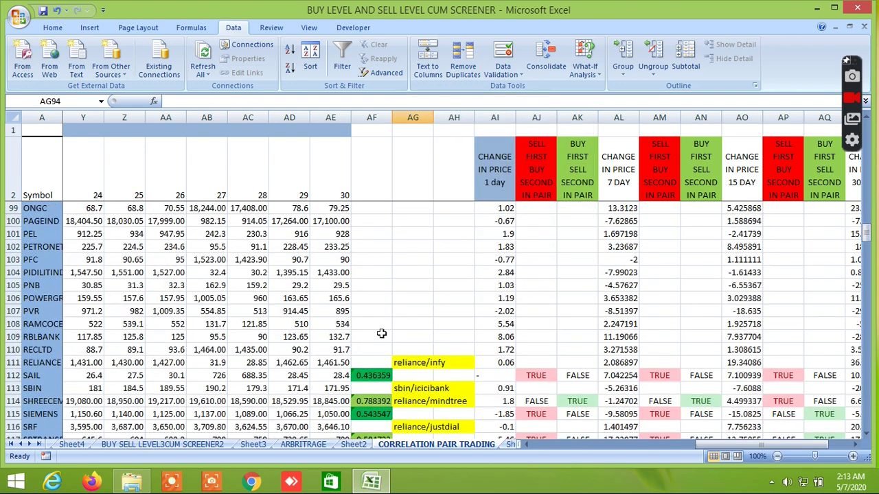
scroll(381, 333, "down", 3)
scroll(379, 332, "down", 2)
scroll(380, 332, "down", 1)
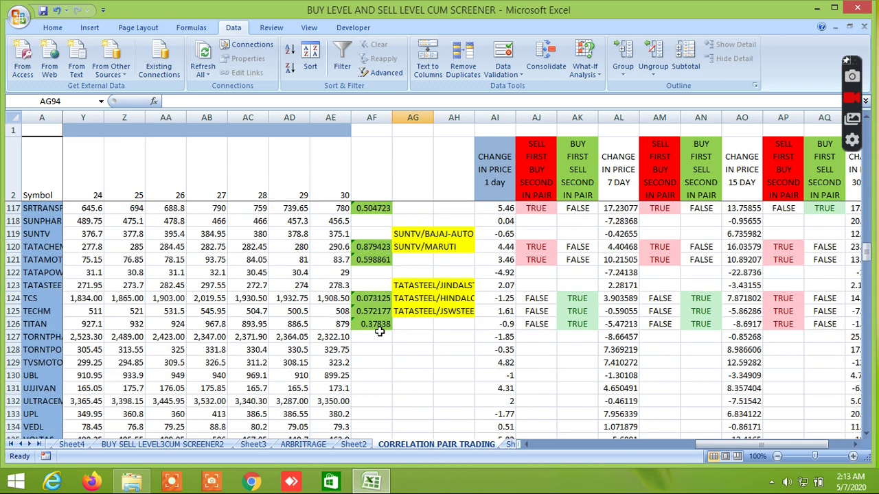
scroll(379, 332, "down", 1)
scroll(379, 332, "down", 2)
scroll(380, 332, "down", 1)
scroll(380, 333, "up", 1)
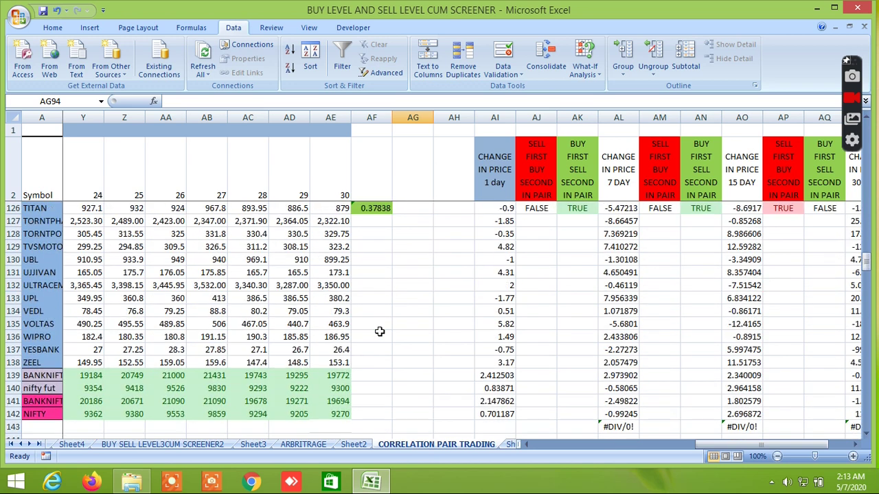
scroll(392, 317, "up", 1)
scroll(433, 315, "up", 1)
scroll(433, 315, "up", 3)
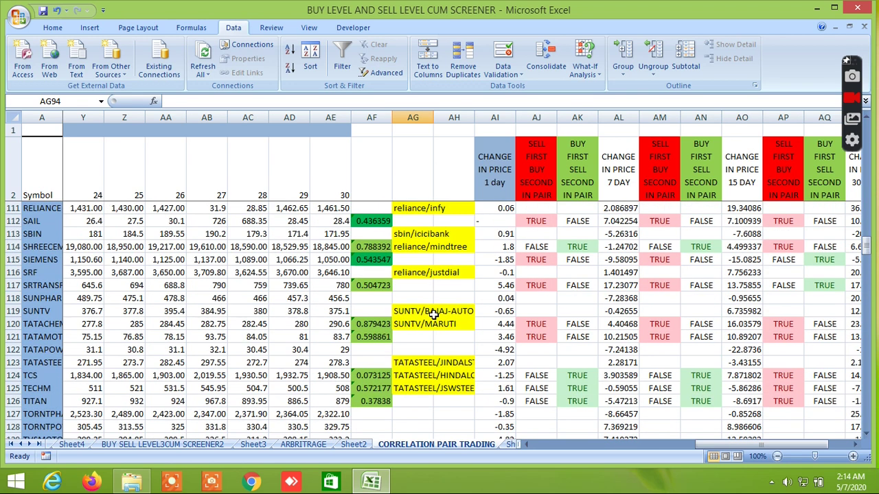
scroll(433, 314, "up", 2)
scroll(433, 314, "up", 2)
scroll(433, 314, "up", 1)
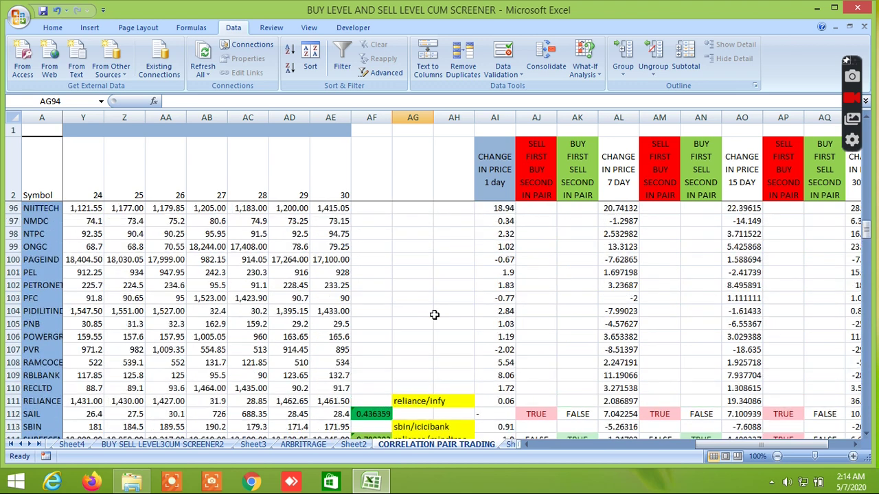
scroll(434, 315, "up", 1)
scroll(433, 313, "up", 1)
scroll(427, 290, "up", 1)
scroll(426, 287, "up", 2)
scroll(426, 287, "up", 1)
scroll(425, 287, "up", 1)
scroll(425, 281, "up", 1)
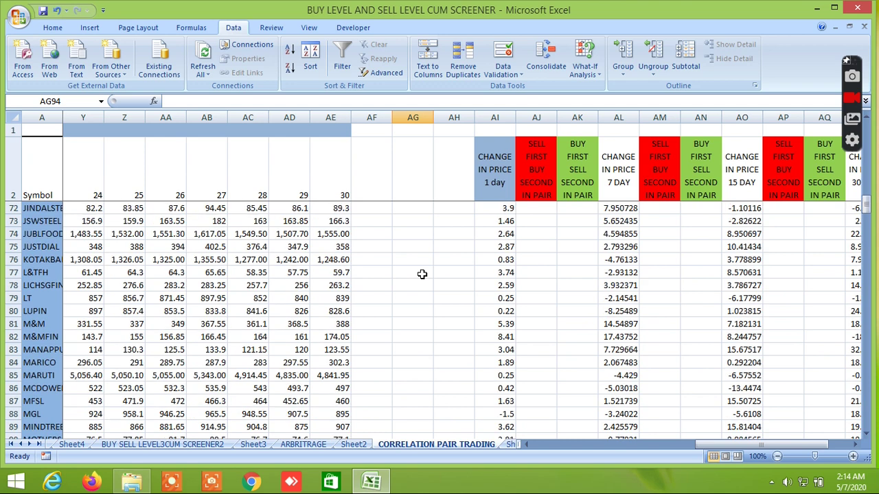
scroll(422, 275, "up", 2)
scroll(420, 267, "up", 1)
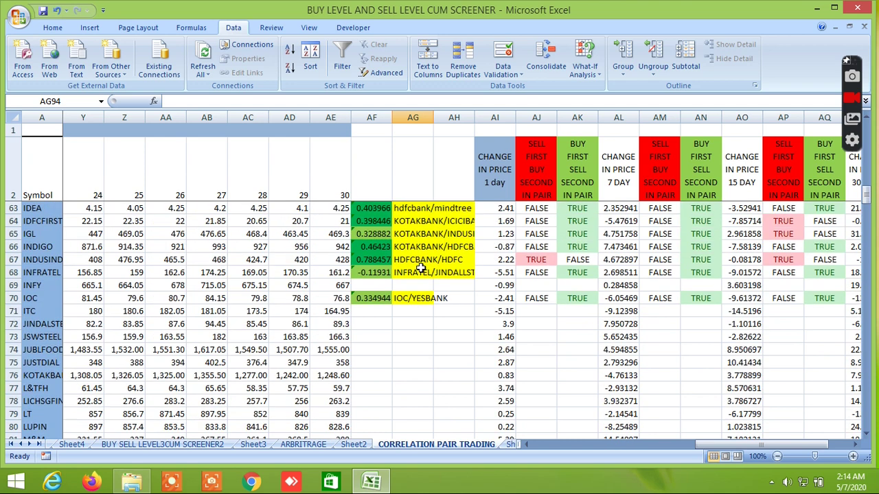
scroll(420, 268, "up", 1)
scroll(422, 264, "up", 2)
scroll(424, 261, "up", 1)
scroll(426, 259, "up", 1)
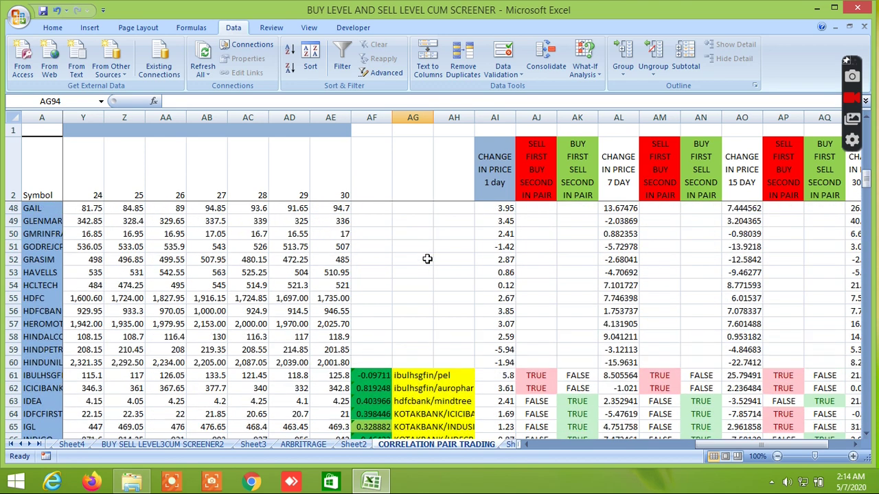
scroll(422, 255, "up", 2)
scroll(425, 258, "up", 1)
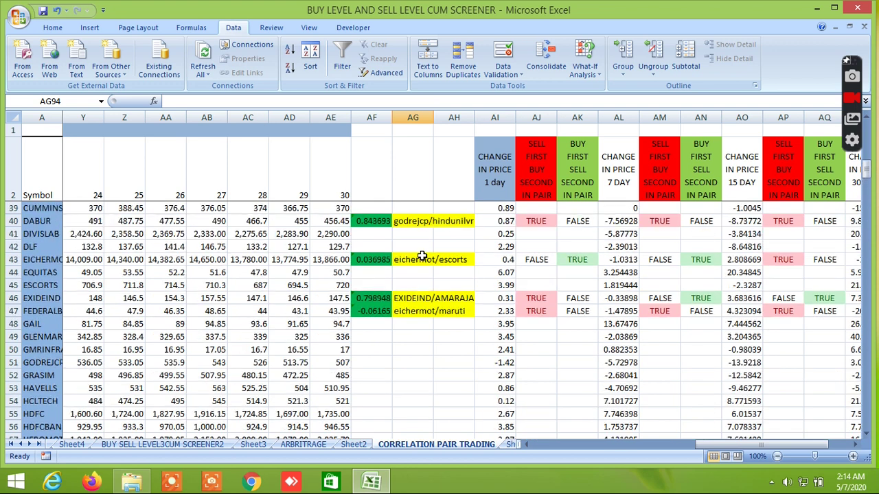
right_click(426, 259)
scroll(375, 249, "up", 1)
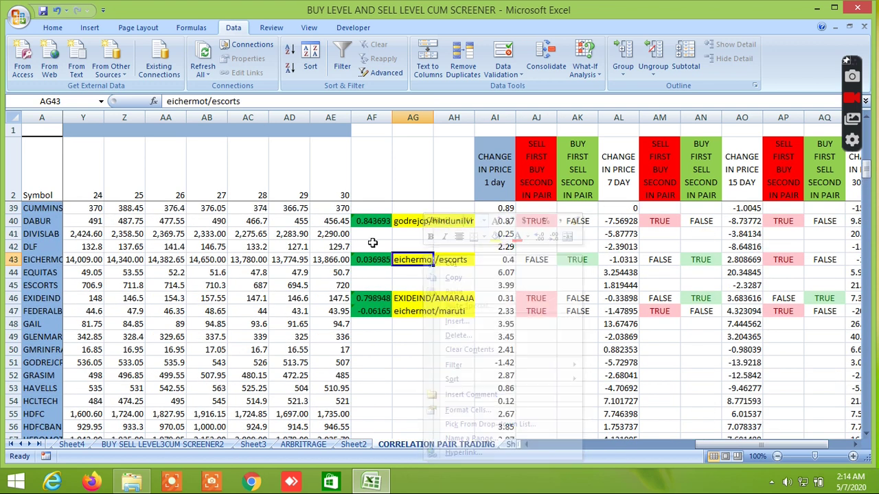
scroll(378, 247, "up", 1)
scroll(381, 247, "up", 1)
scroll(385, 248, "up", 1)
scroll(385, 248, "up", 2)
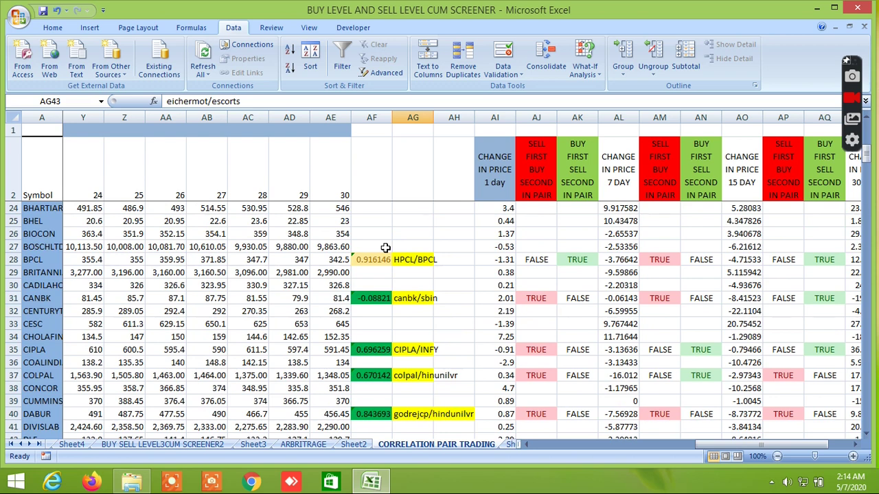
scroll(385, 248, "up", 2)
scroll(385, 248, "up", 1)
scroll(385, 248, "up", 1)
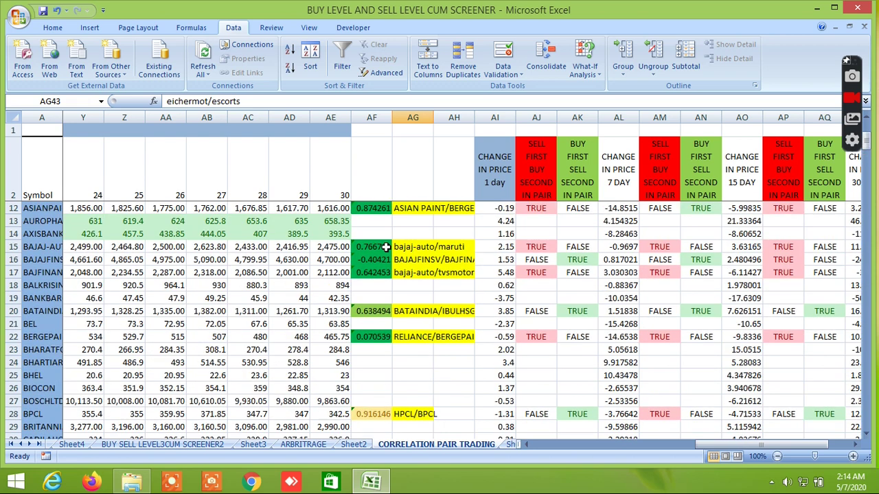
scroll(386, 247, "up", 2)
scroll(386, 247, "down", 1)
scroll(386, 248, "up", 1)
Review the CHANGE IN PRICE 30 DAY columns, then go through Sheet6 to INSIDE THE BAR WITH NR7.
scroll(387, 247, "up", 1)
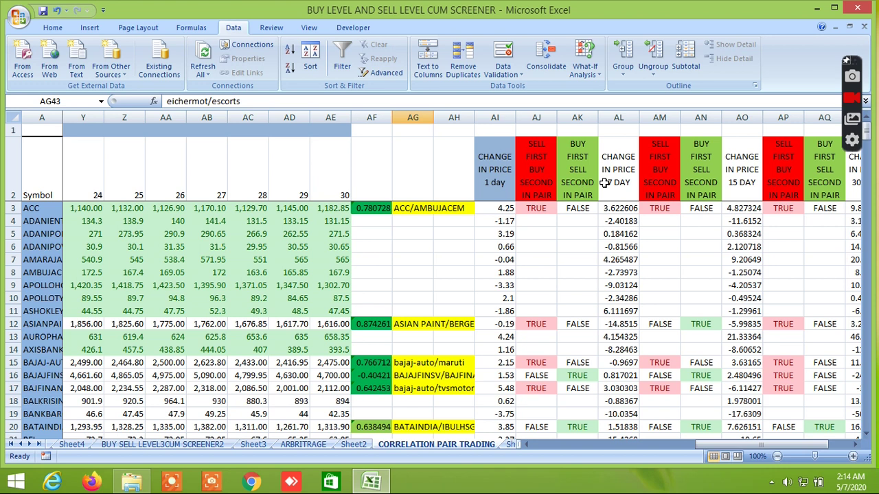
left_click(854, 447)
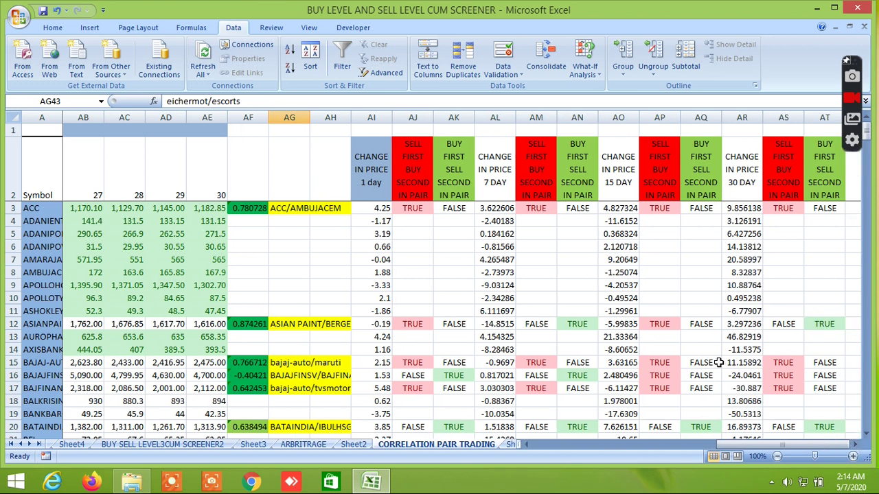
scroll(717, 362, "down", 1)
scroll(717, 363, "down", 2)
scroll(717, 362, "up", 1)
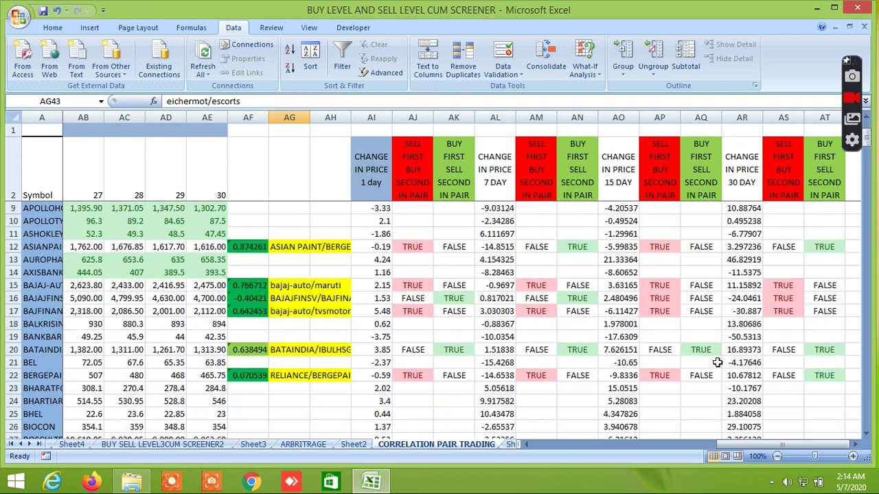
scroll(717, 362, "down", 2)
scroll(696, 378, "down", 1)
scroll(696, 378, "down", 2)
scroll(690, 381, "down", 1)
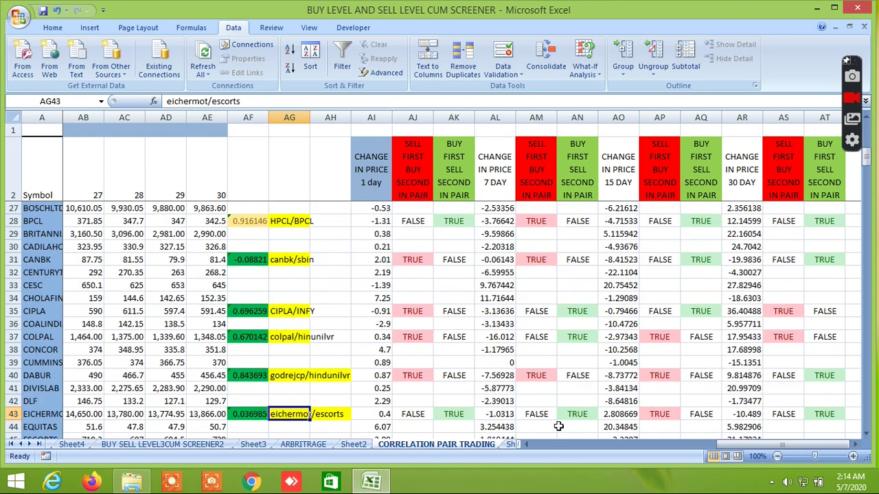
left_click(512, 444)
left_click(510, 444)
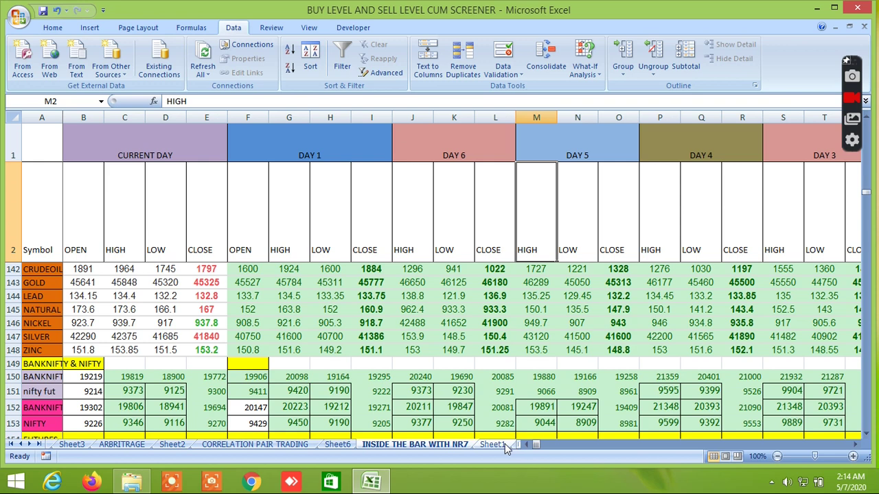
left_click(491, 309)
scroll(548, 302, "up", 1)
scroll(547, 302, "up", 6)
right_click(542, 299)
key("Escape")
scroll(529, 308, "up", 3)
scroll(527, 311, "up", 1)
scroll(527, 311, "up", 1)
scroll(524, 310, "down", 1)
scroll(524, 309, "up", 1)
scroll(523, 308, "up", 1)
scroll(523, 306, "up", 1)
scroll(522, 306, "down", 1)
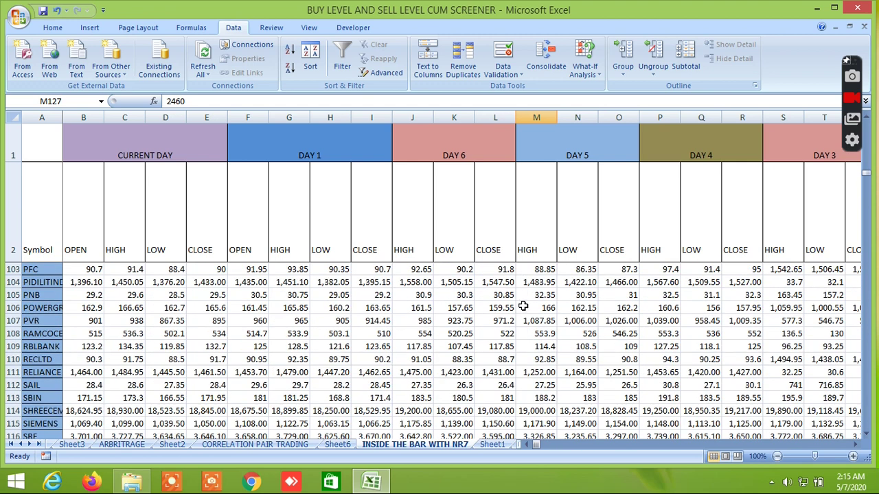
left_click_drag(866, 175, 868, 124)
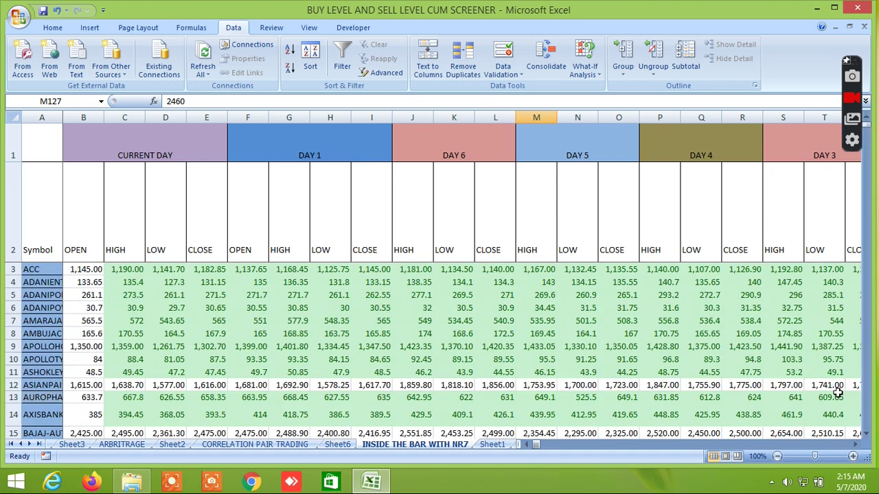
left_click(856, 447)
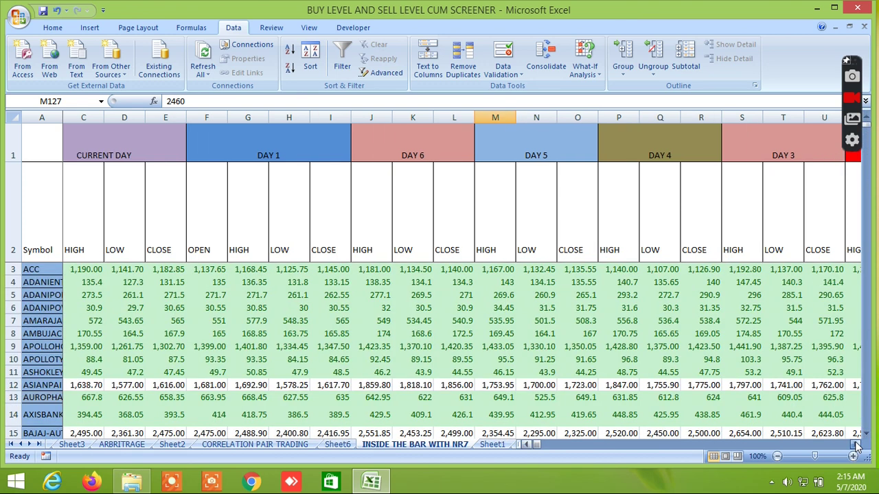
left_click(856, 447)
left_click(856, 447)
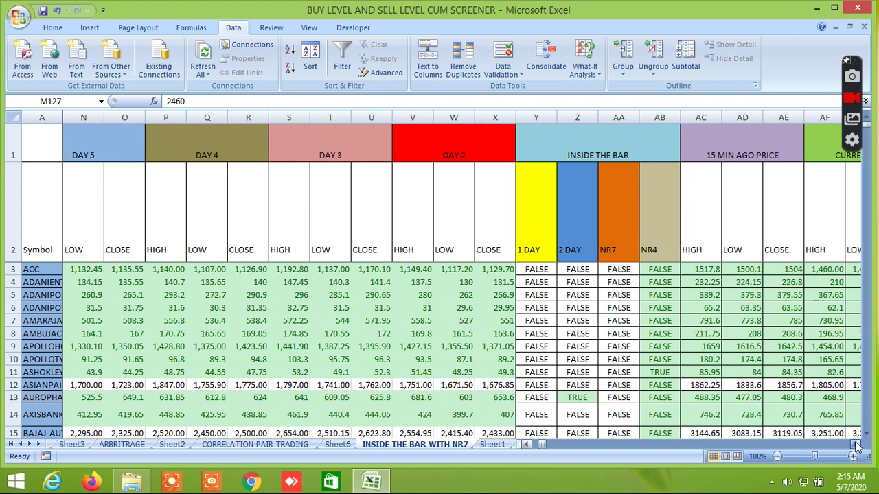
left_click(855, 447)
scroll(646, 359, "down", 2)
scroll(646, 359, "down", 1)
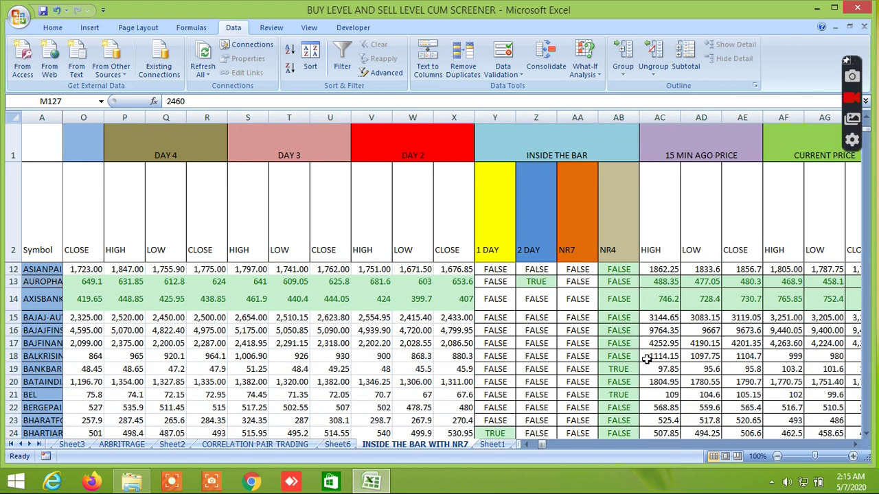
scroll(631, 351, "up", 1)
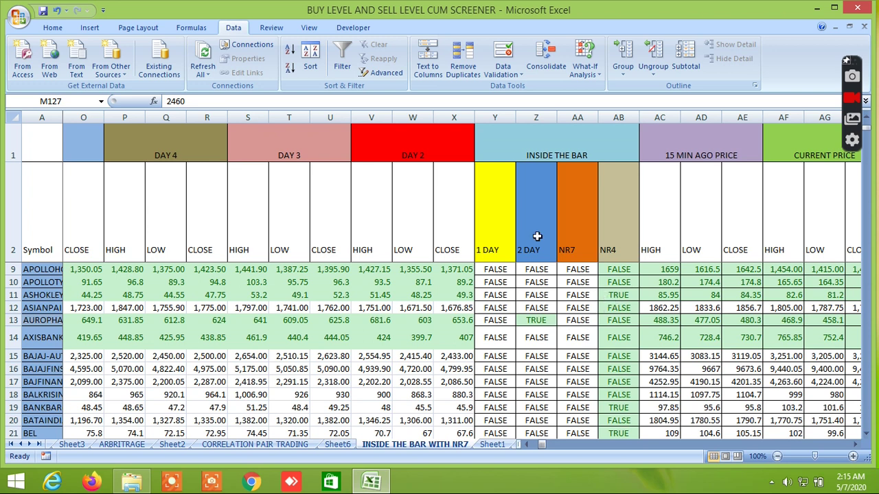
left_click(619, 298)
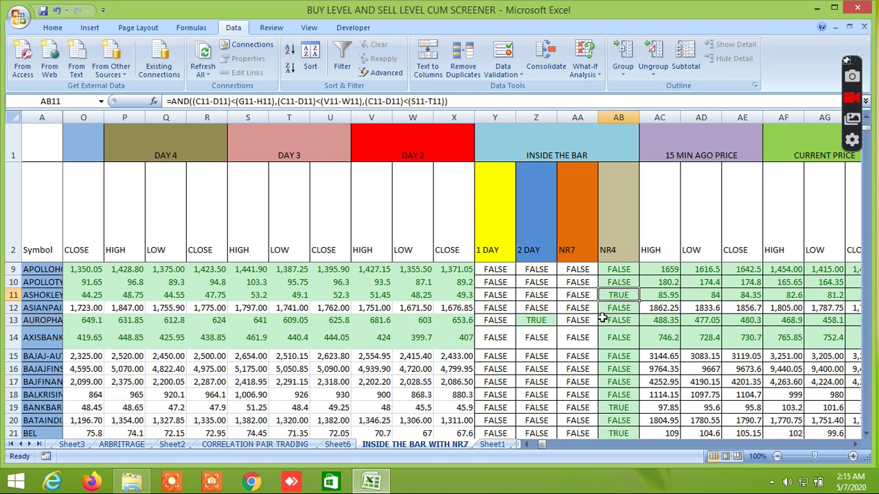
left_click(545, 323)
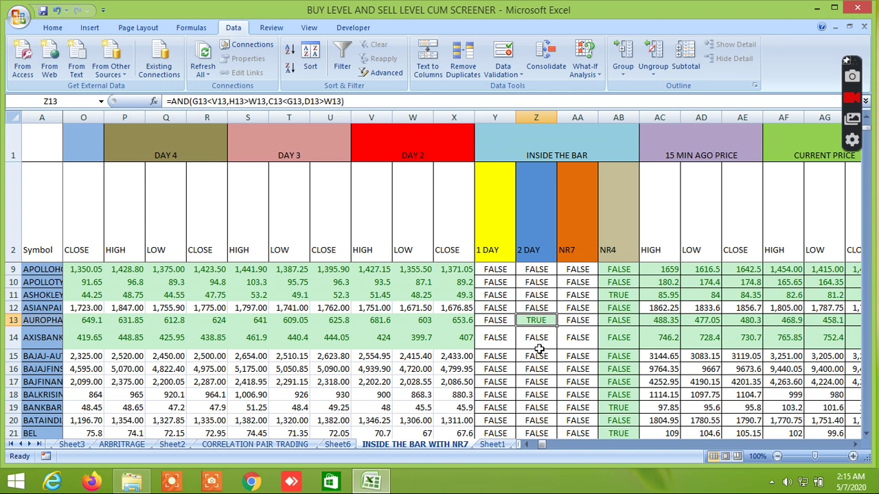
scroll(540, 349, "down", 1)
scroll(540, 350, "down", 1)
scroll(539, 350, "up", 1)
scroll(539, 349, "down", 2)
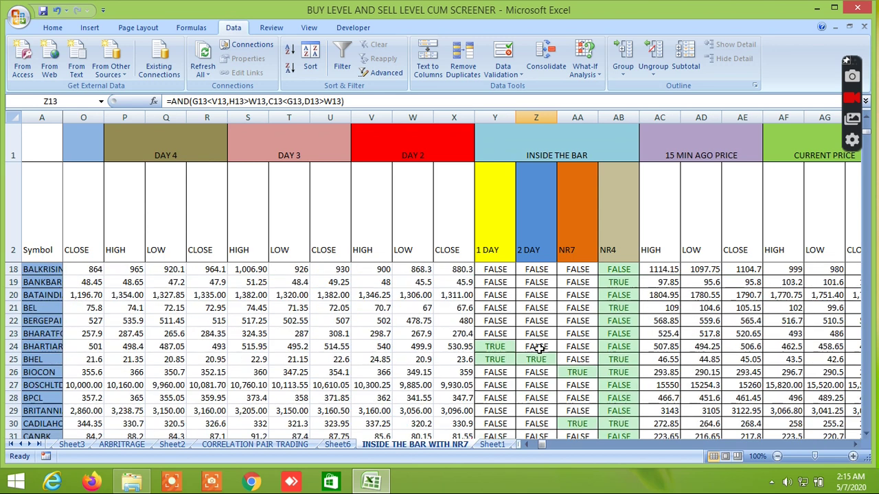
double_click(501, 346)
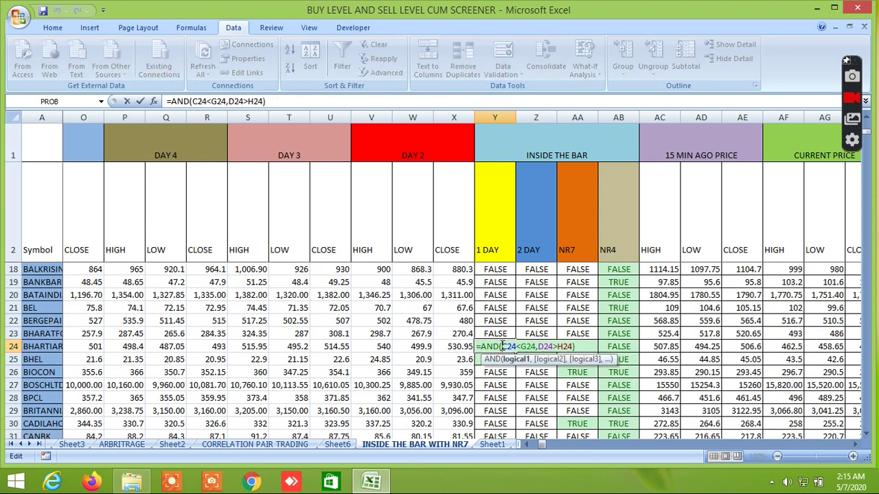
key("Return")
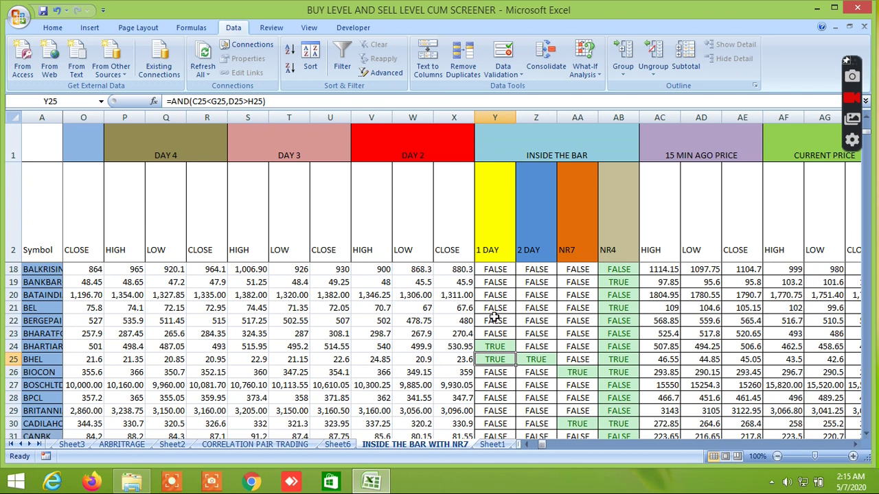
scroll(507, 346, "down", 1)
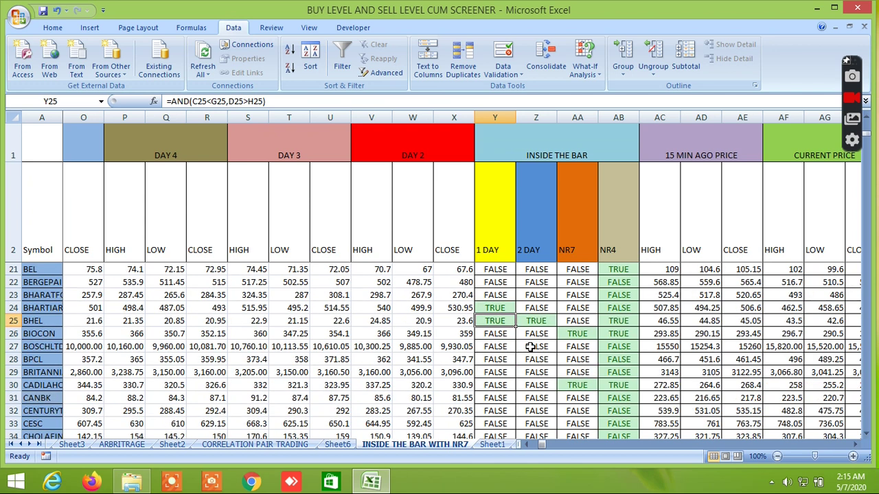
scroll(521, 347, "down", 1)
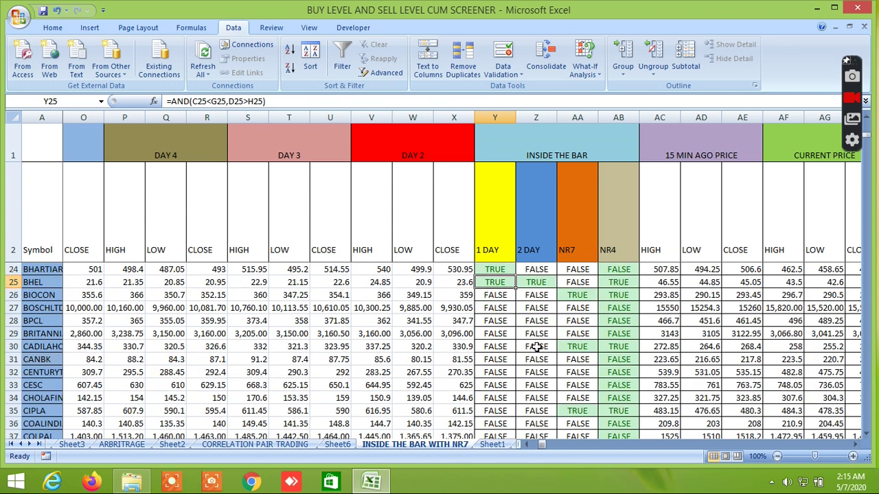
scroll(679, 382, "up", 1)
right_click(678, 381)
key("Escape")
scroll(617, 308, "up", 2)
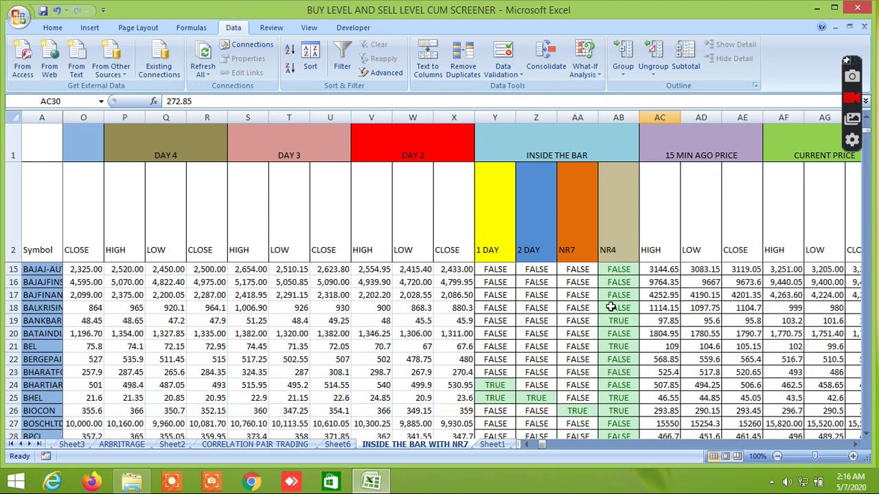
scroll(618, 302, "up", 2)
scroll(619, 292, "down", 1)
scroll(620, 288, "up", 1)
scroll(620, 286, "up", 1)
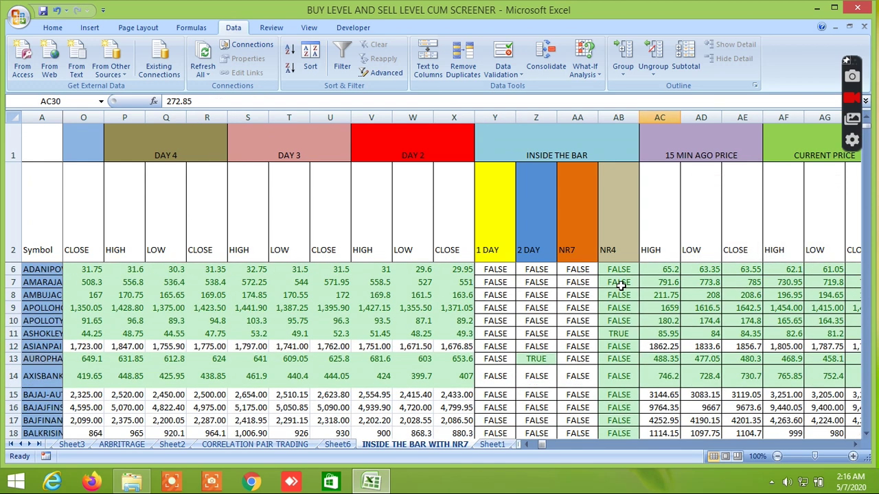
scroll(620, 282, "down", 1)
left_click(666, 229)
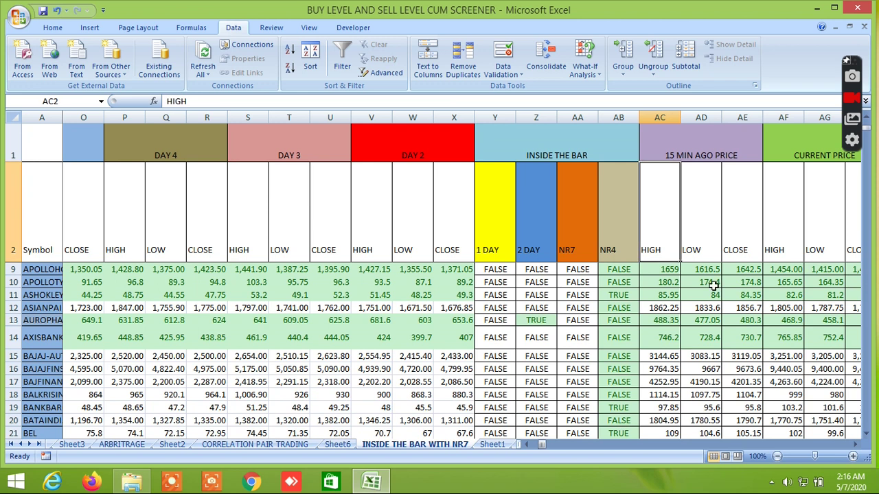
left_click(856, 445)
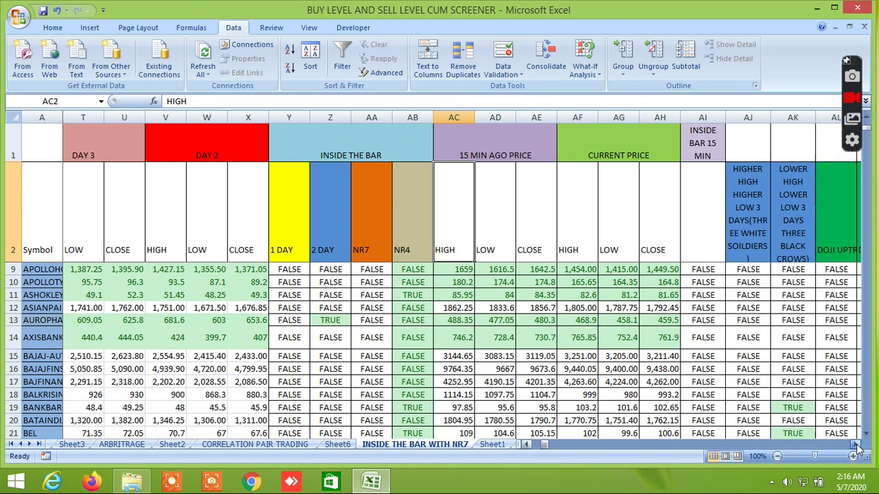
scroll(584, 333, "up", 1)
scroll(584, 336, "up", 1)
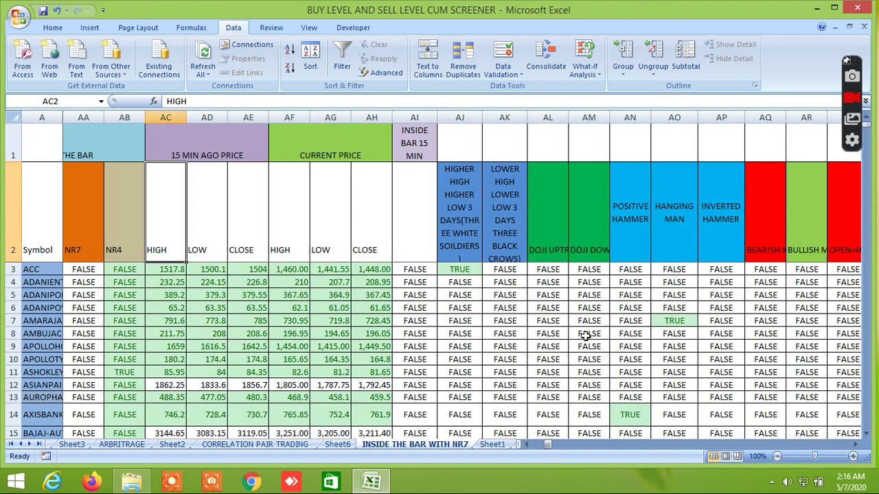
scroll(584, 336, "down", 1)
scroll(584, 336, "down", 1)
scroll(584, 335, "up", 1)
scroll(584, 336, "up", 1)
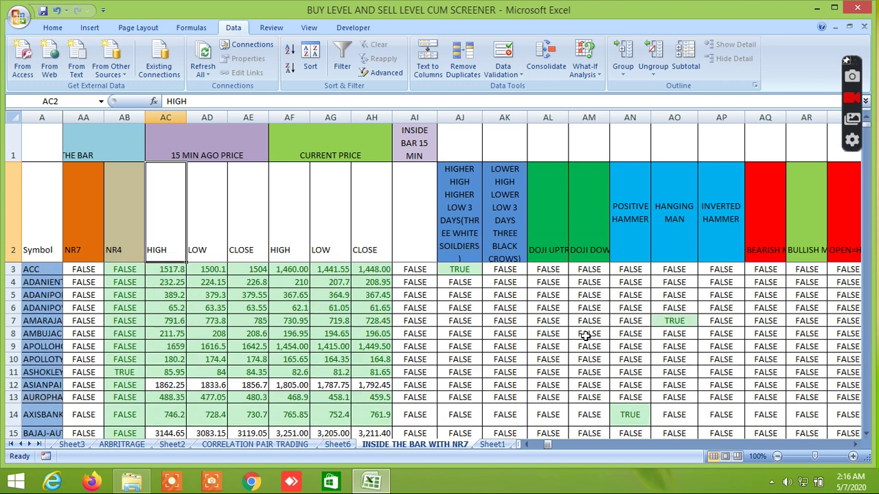
left_click(471, 272)
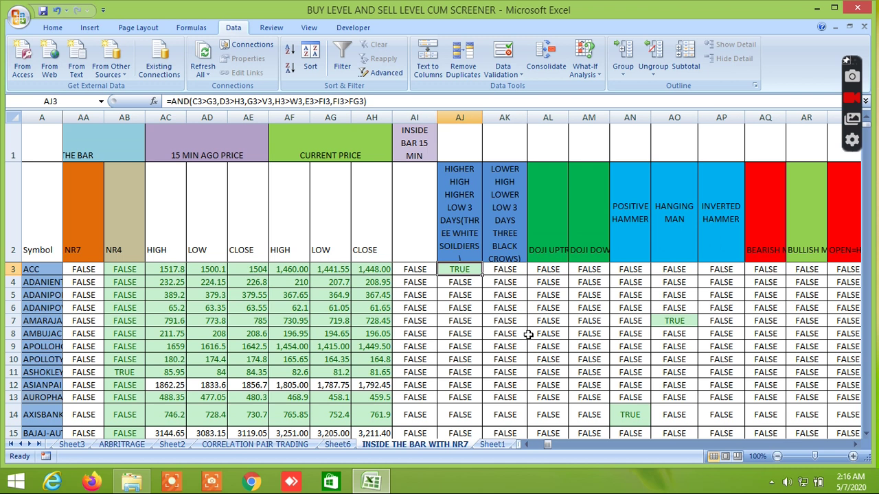
scroll(527, 334, "down", 1)
scroll(528, 334, "down", 1)
scroll(528, 335, "up", 2)
scroll(530, 343, "down", 1)
scroll(530, 343, "down", 2)
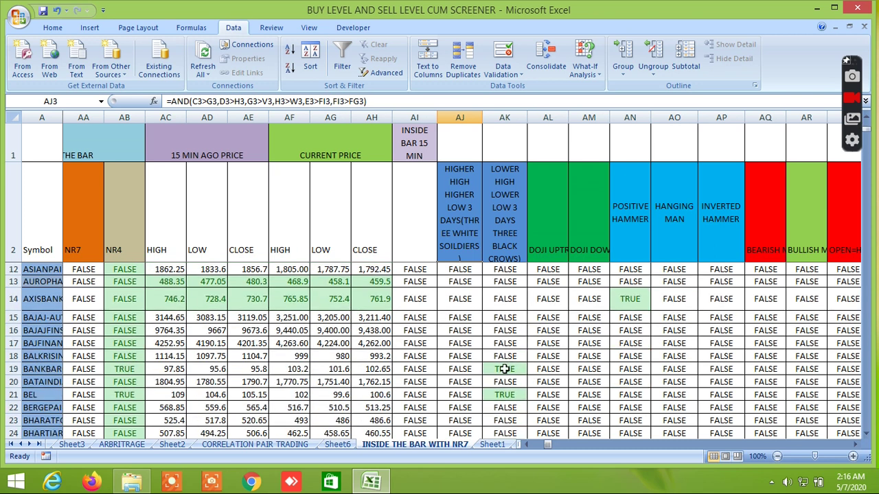
double_click(508, 368)
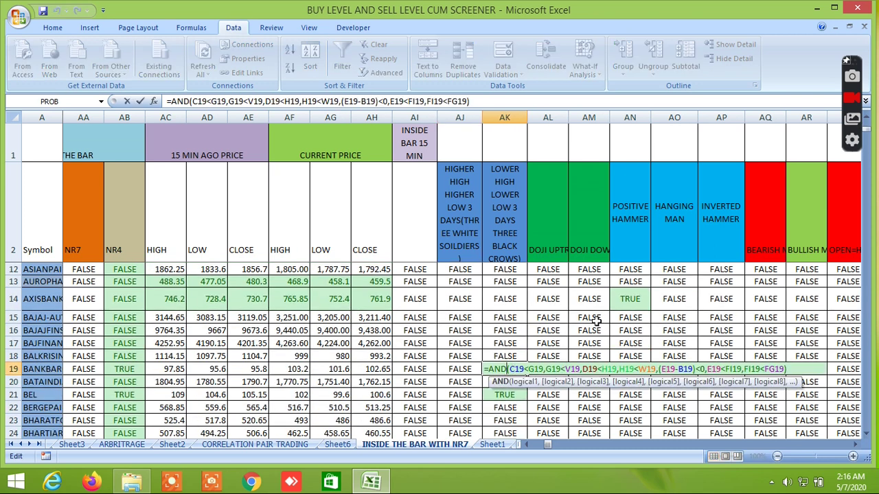
key("Return")
left_click(515, 395)
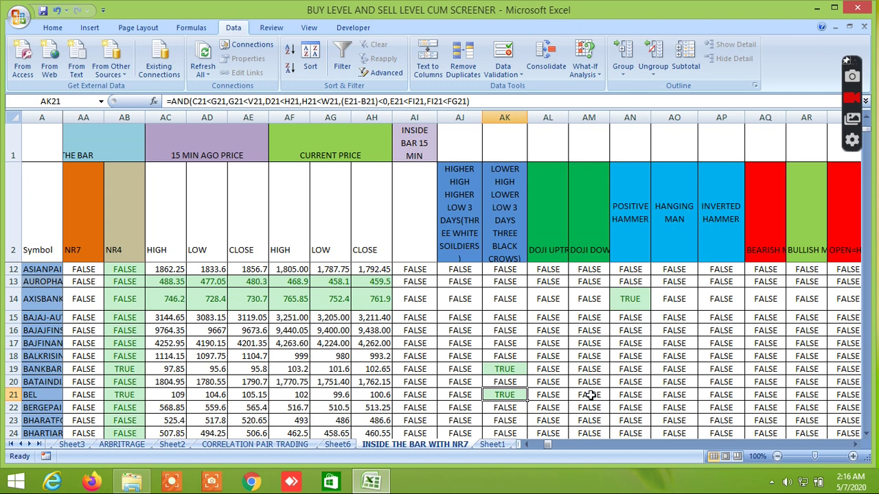
left_click(639, 301)
scroll(683, 298, "up", 1)
scroll(683, 295, "up", 1)
scroll(687, 293, "down", 1)
scroll(689, 291, "up", 1)
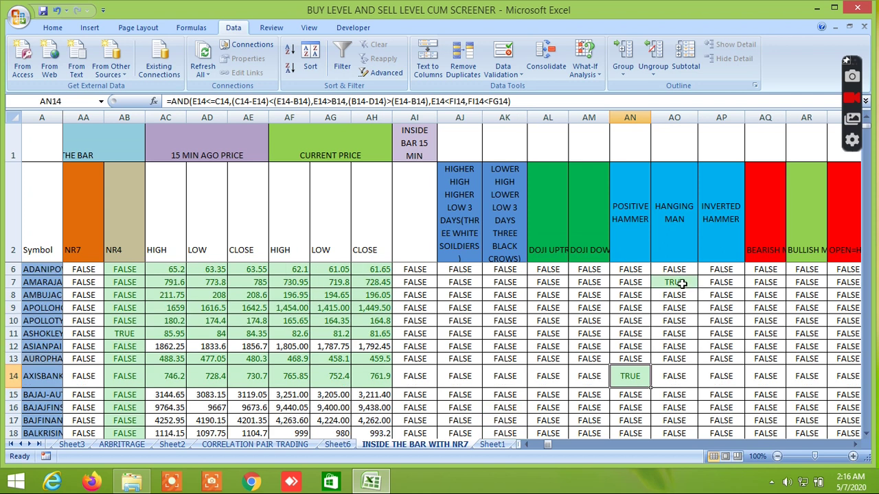
left_click(679, 282)
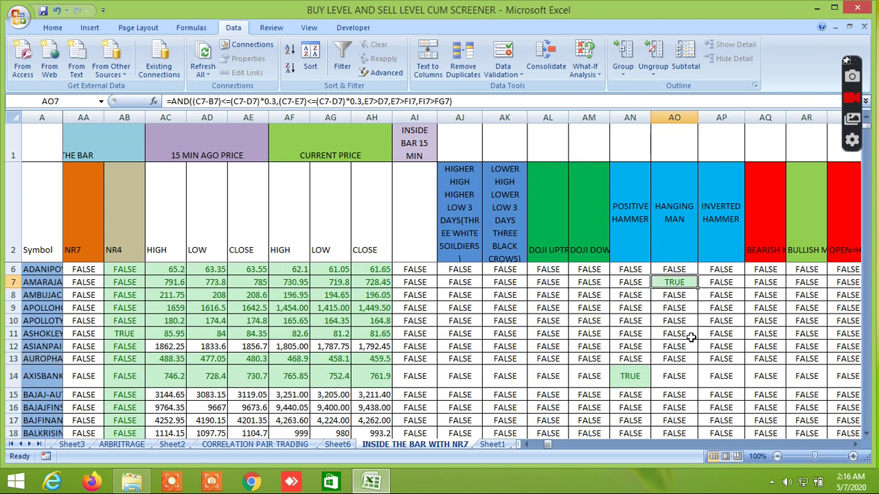
scroll(692, 337, "up", 1)
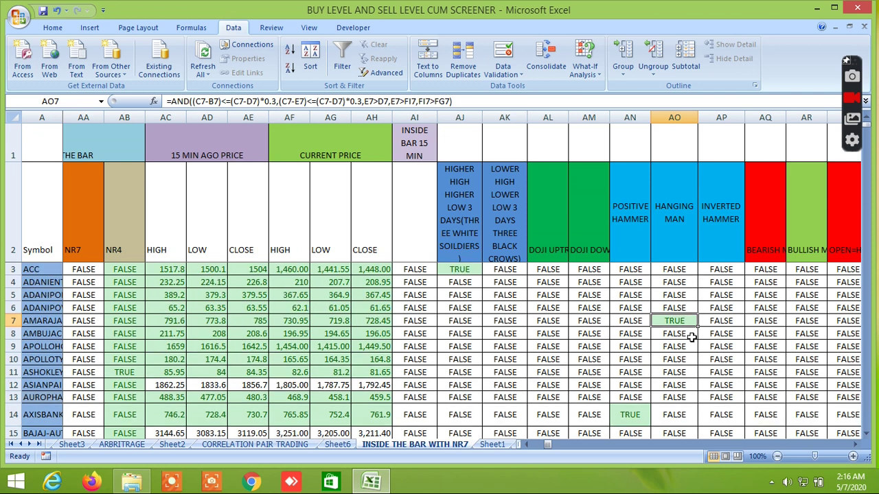
scroll(691, 337, "down", 1)
left_click(635, 378)
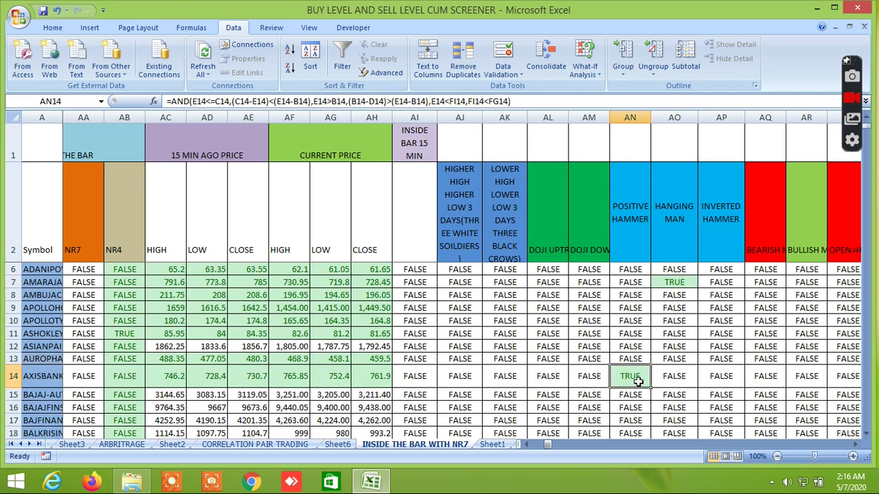
scroll(695, 391, "down", 2)
scroll(696, 391, "down", 3)
scroll(695, 391, "down", 1)
scroll(695, 391, "down", 1)
scroll(695, 392, "up", 1)
scroll(695, 391, "up", 1)
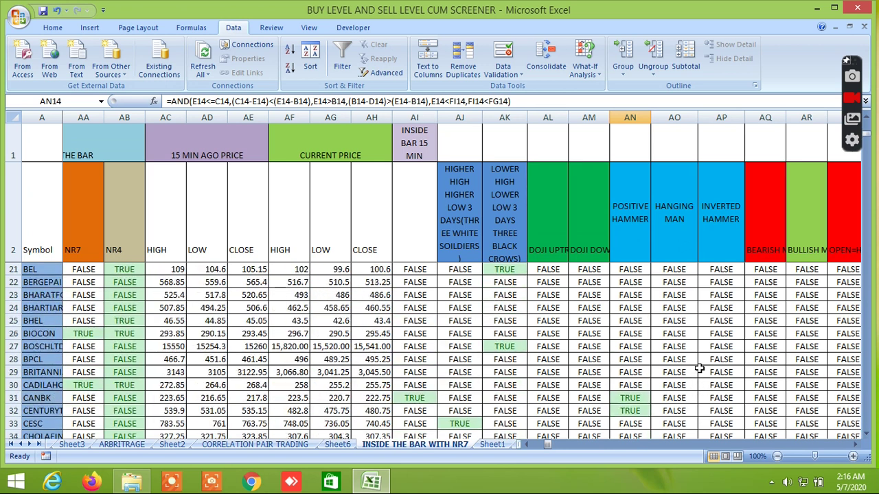
scroll(700, 363, "up", 2)
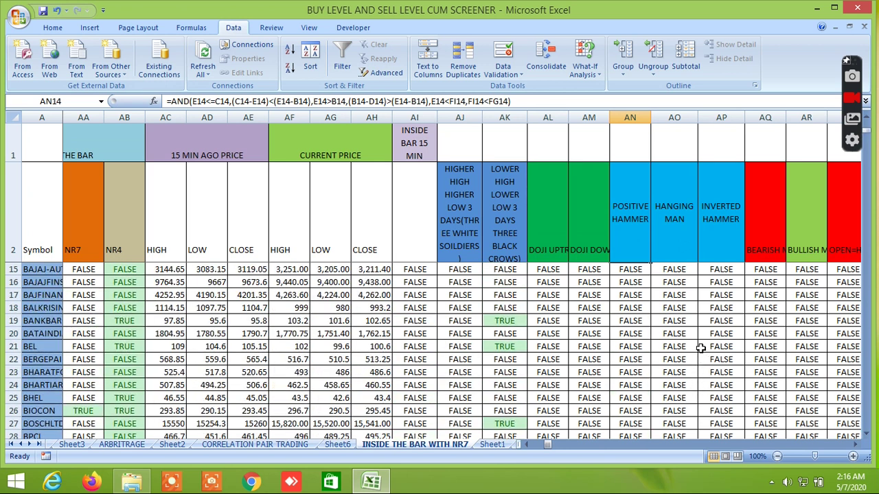
left_click_drag(549, 444, 560, 449)
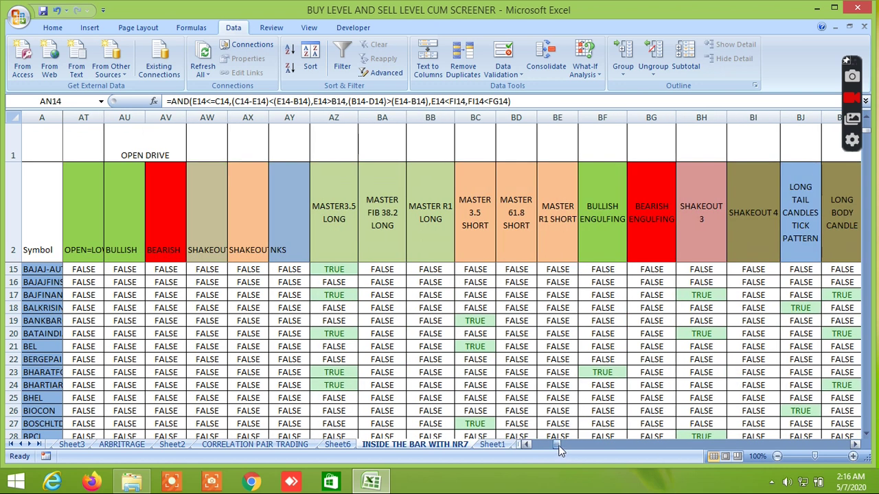
double_click(330, 271)
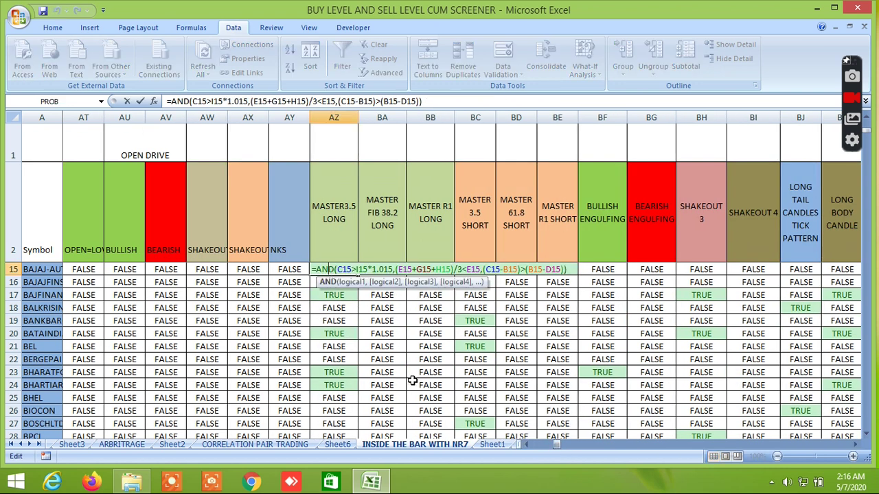
key("Return")
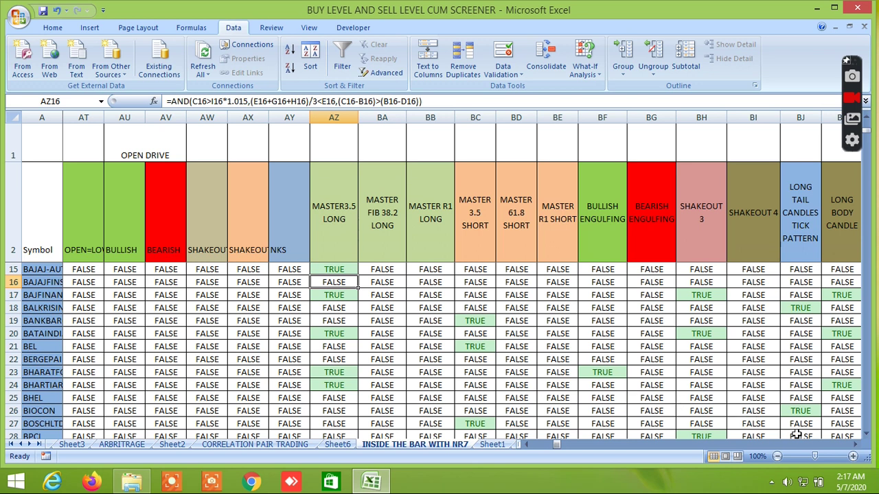
left_click(855, 446)
left_click(854, 446)
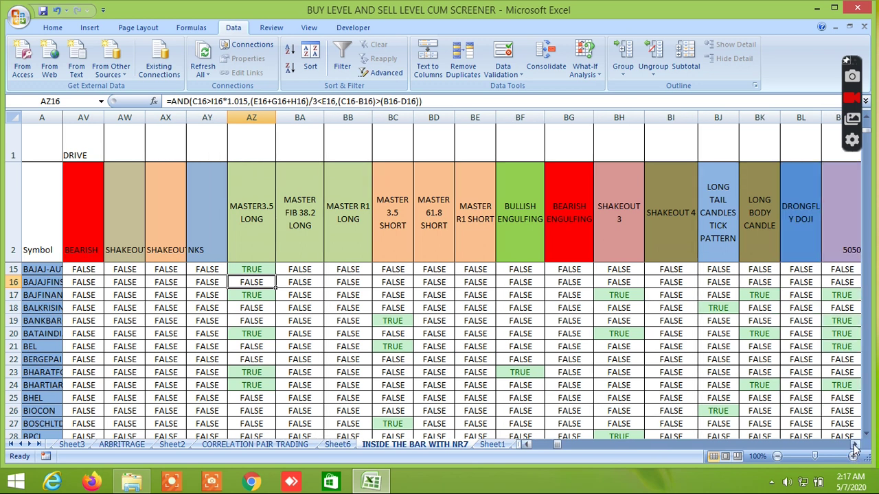
left_click(855, 446)
left_click(855, 446)
left_click(854, 447)
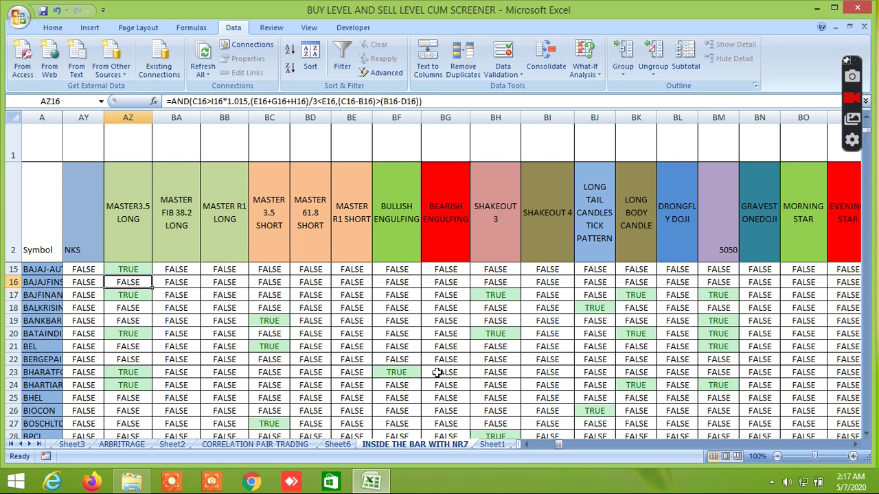
left_click(400, 372)
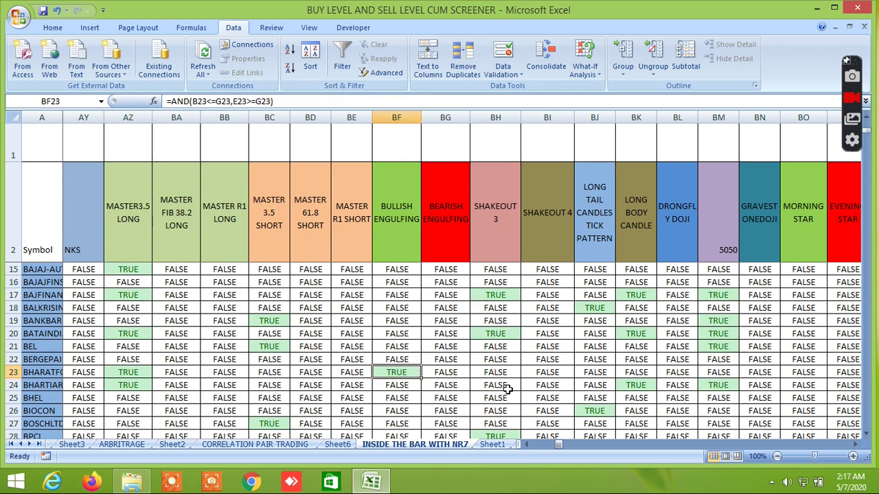
scroll(533, 359, "down", 2)
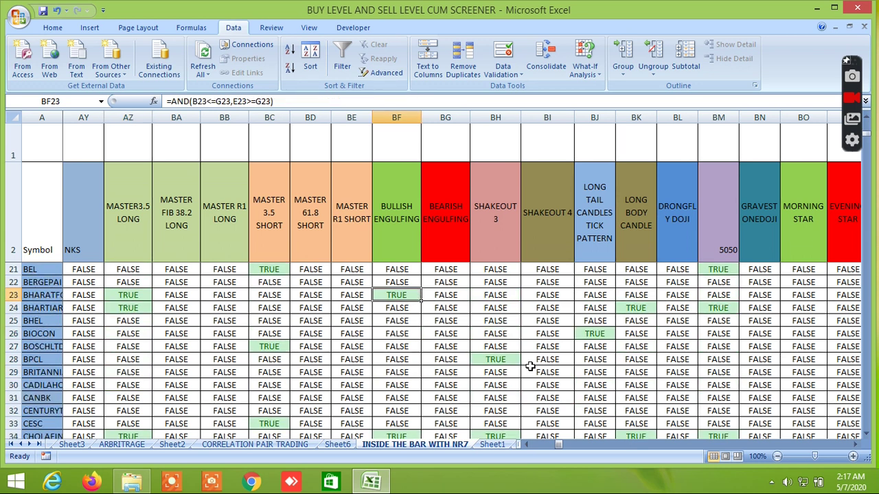
scroll(573, 359, "up", 2)
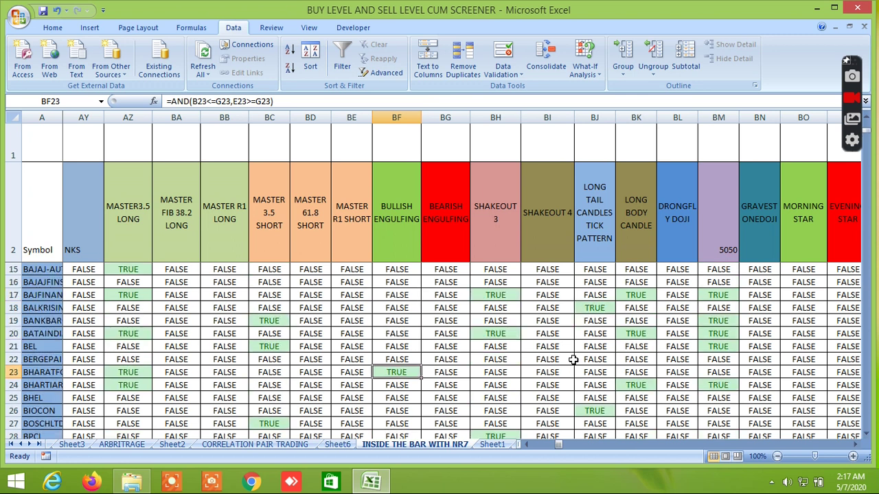
scroll(573, 359, "up", 2)
scroll(573, 359, "up", 2)
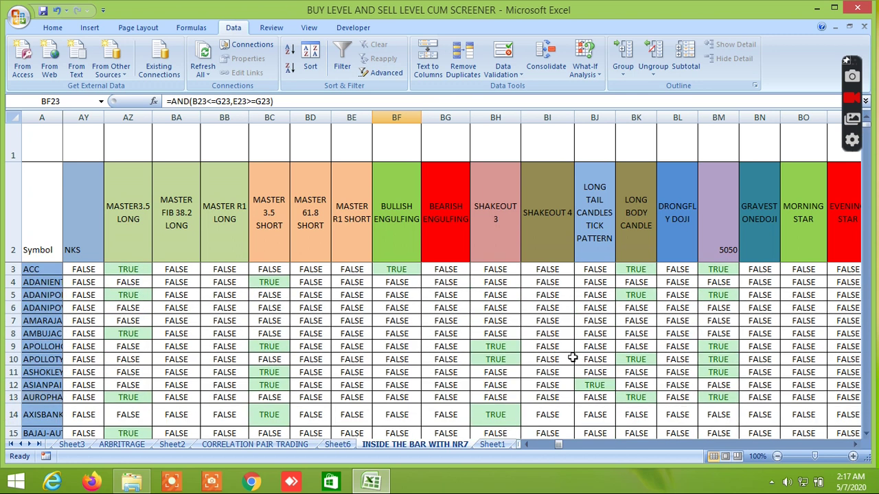
left_click(856, 445)
left_click(855, 445)
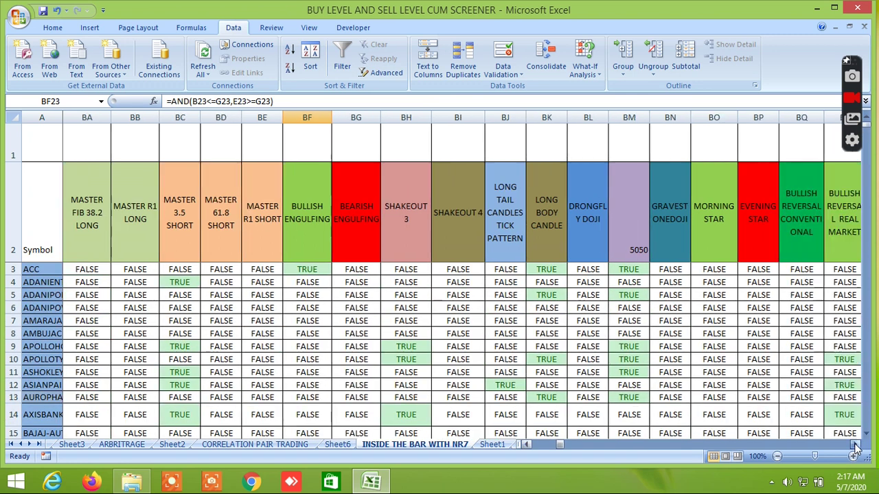
left_click(856, 445)
left_click(856, 445)
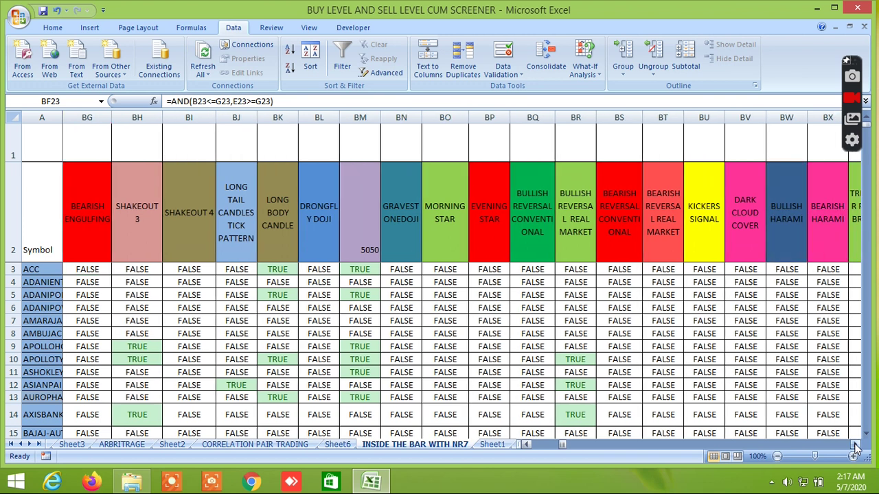
double_click(247, 386)
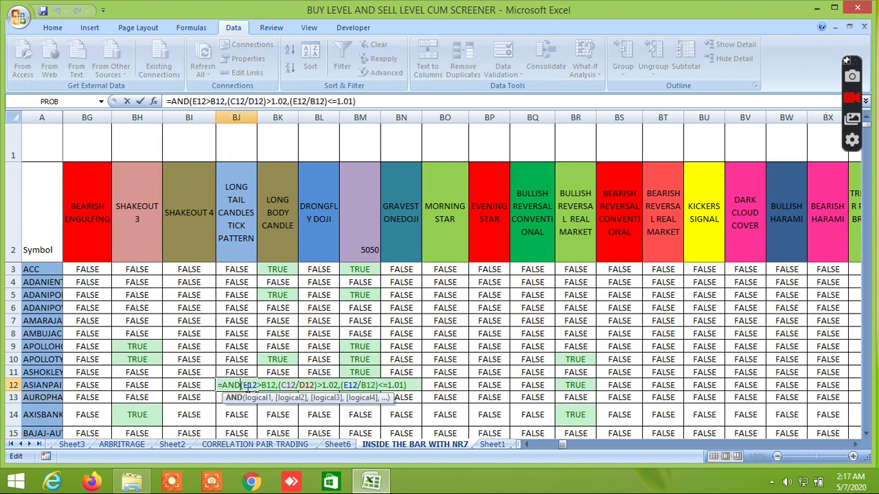
key("Return")
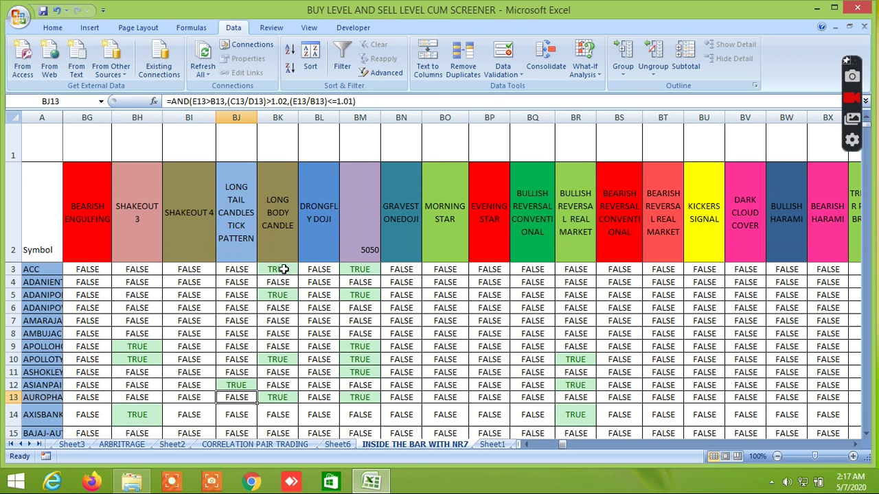
double_click(281, 269)
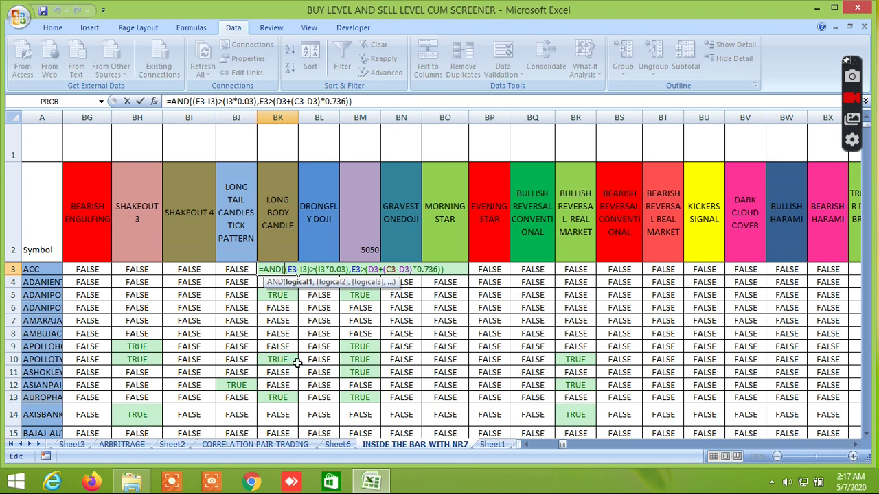
key("Return")
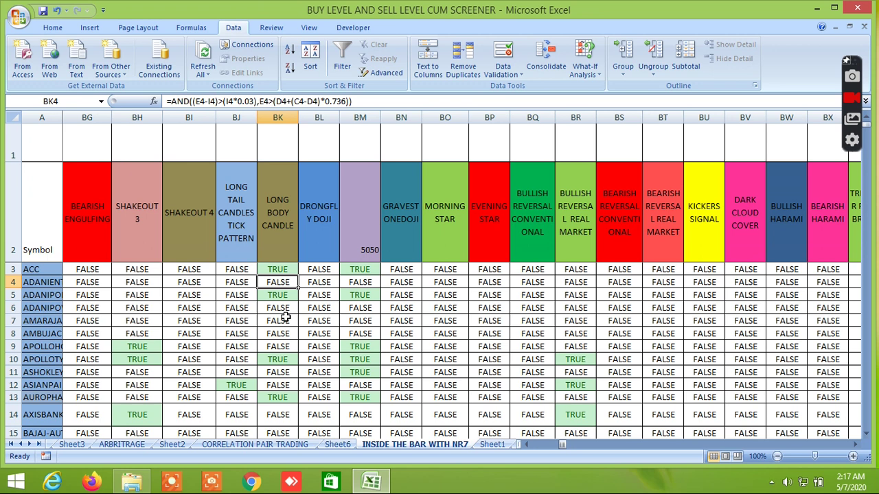
key("Up")
key("Up")
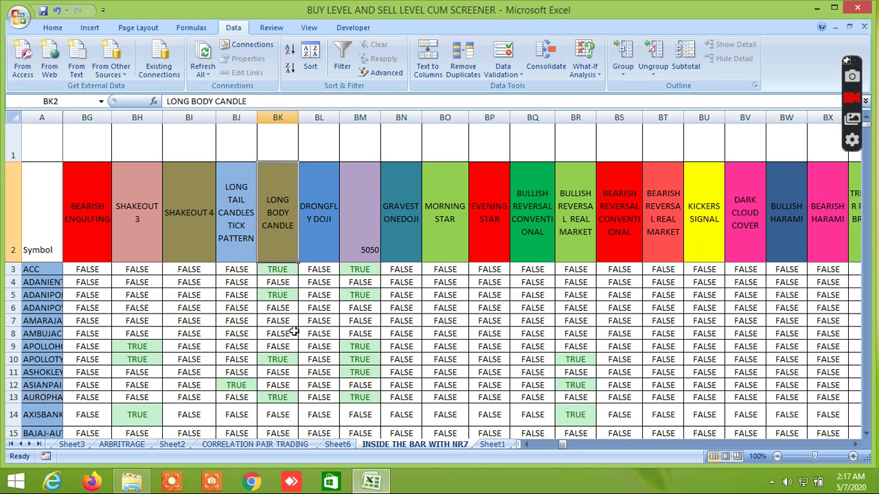
key("Down")
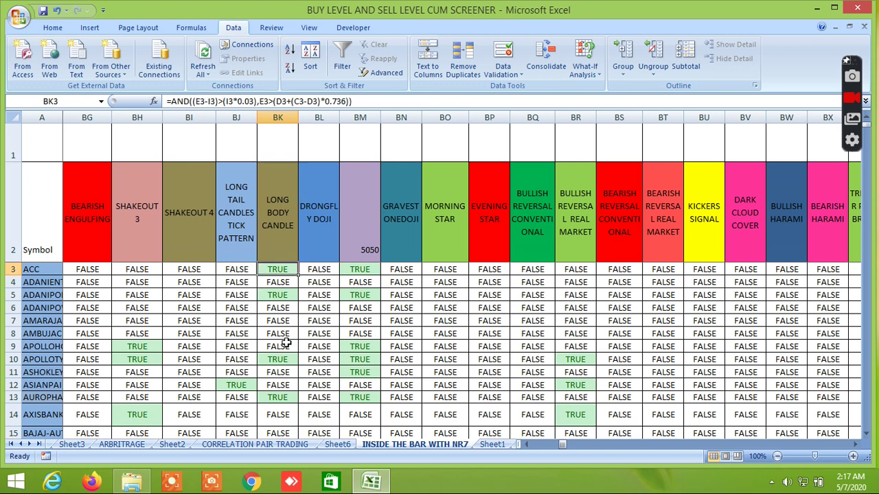
scroll(285, 343, "down", 1)
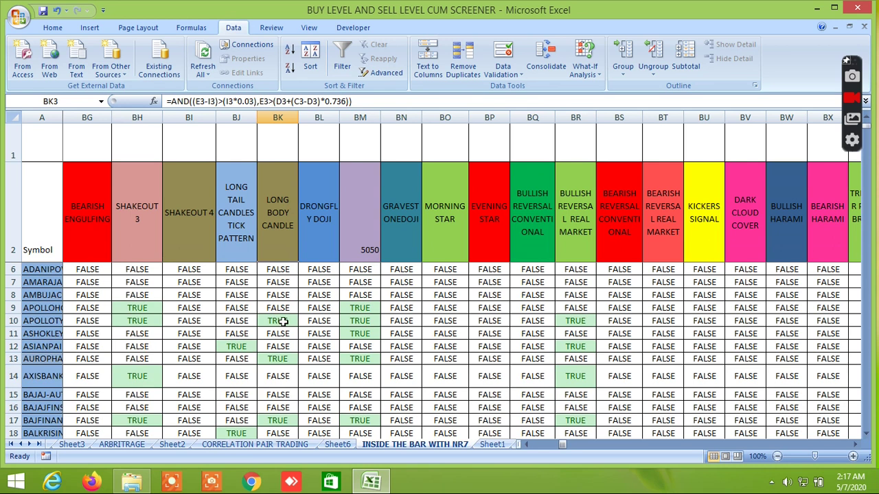
left_click(269, 444)
scroll(412, 268, "down", 1)
scroll(412, 264, "up", 1)
scroll(415, 243, "down", 1)
scroll(418, 235, "up", 1)
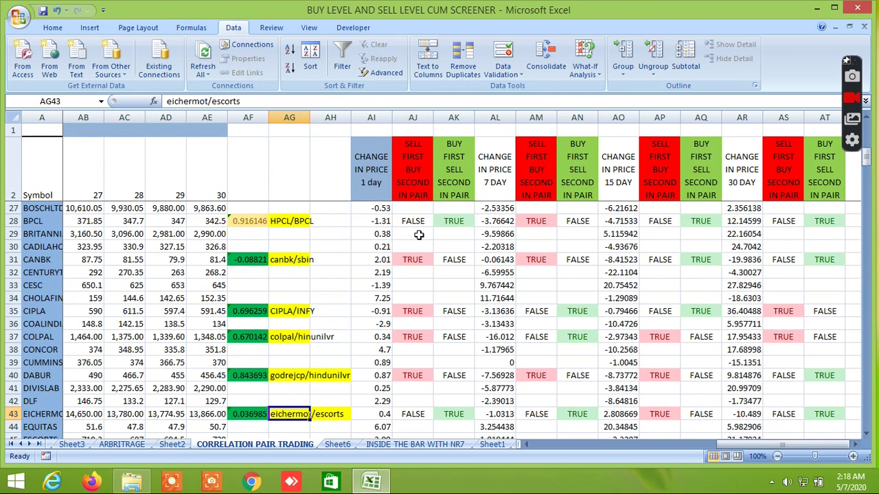
scroll(418, 235, "up", 1)
scroll(418, 235, "up", 1)
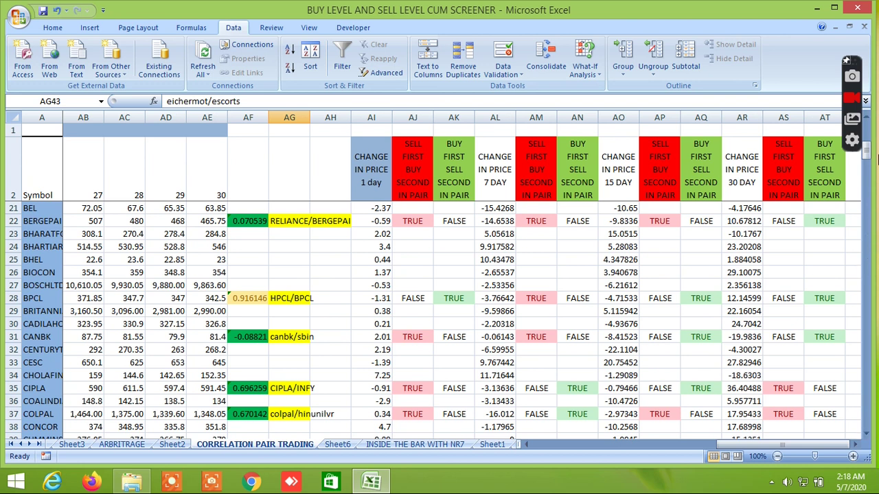
left_click_drag(866, 150, 867, 122)
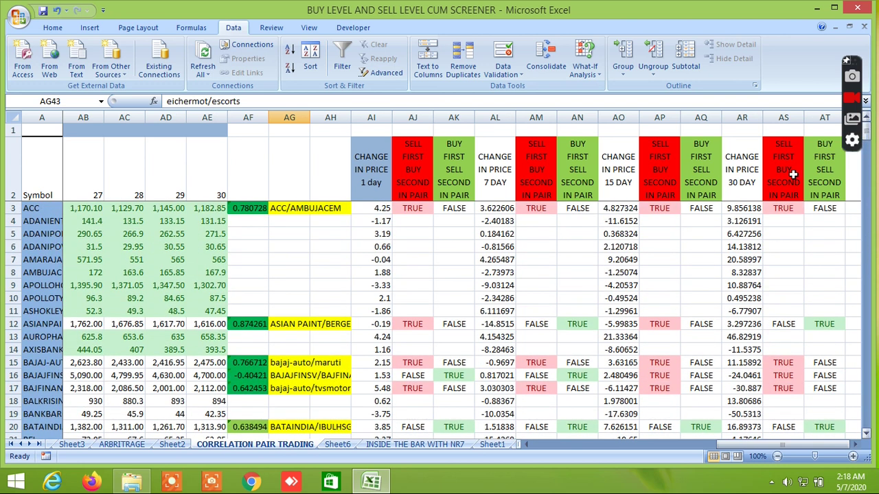
right_click(410, 221)
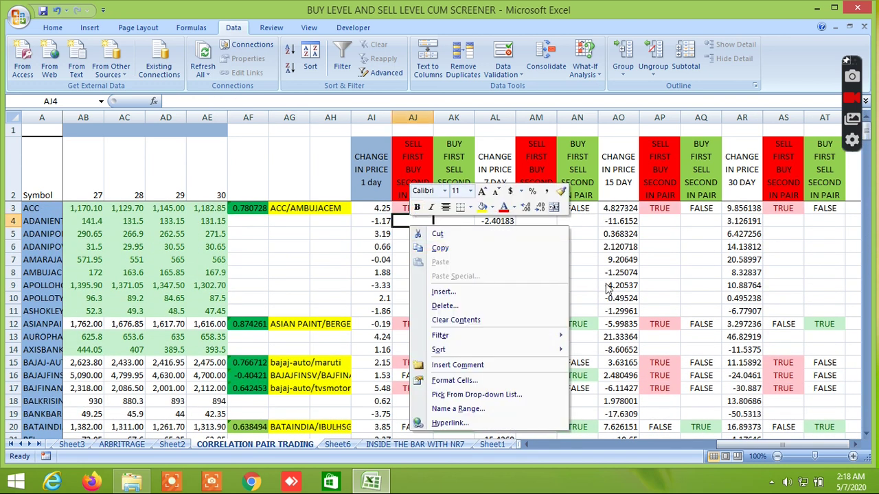
left_click(585, 255)
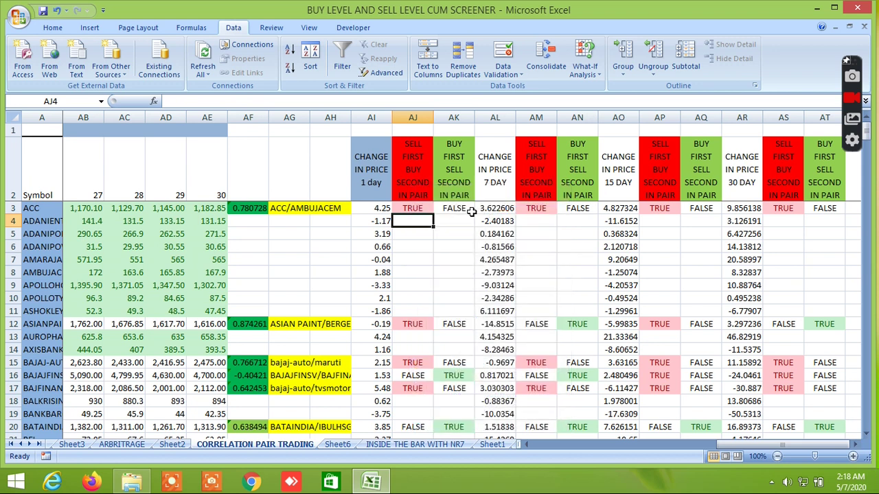
scroll(478, 294, "down", 1)
right_click(468, 298)
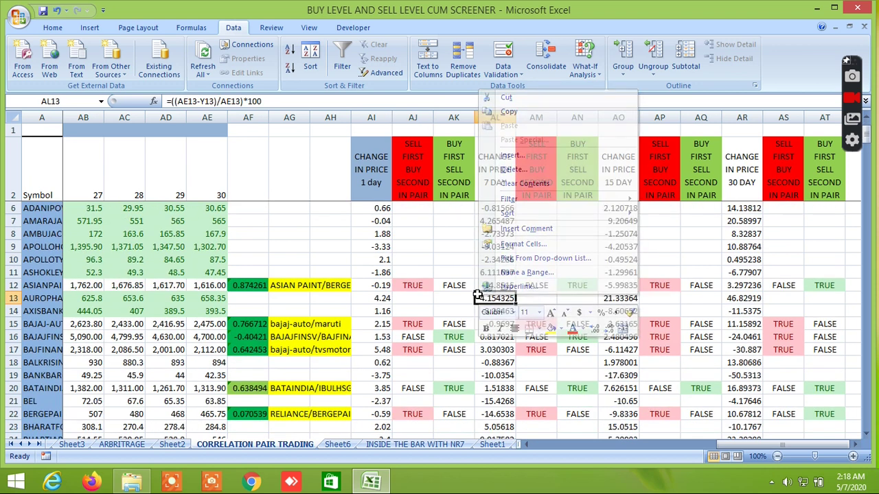
left_click(415, 249)
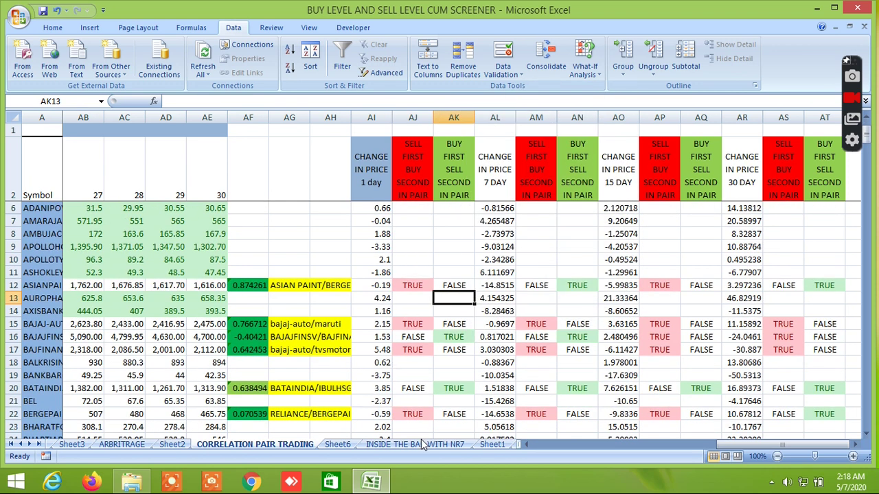
left_click(424, 445)
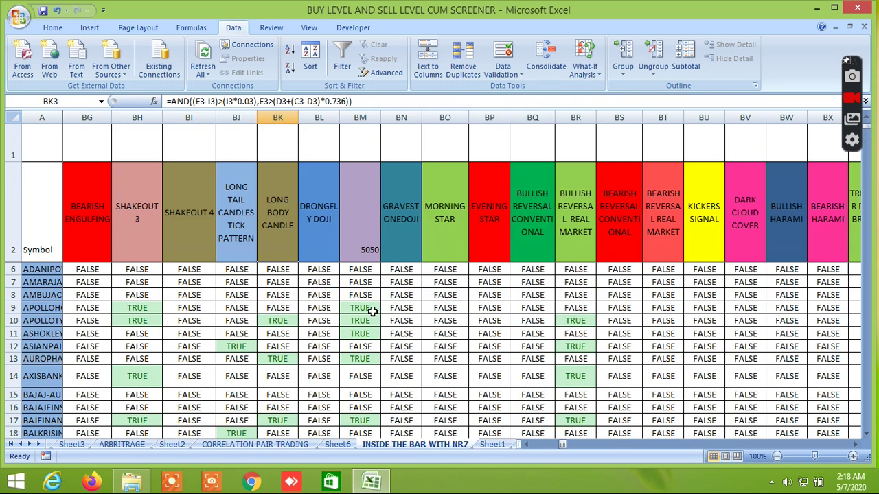
scroll(424, 316, "up", 1)
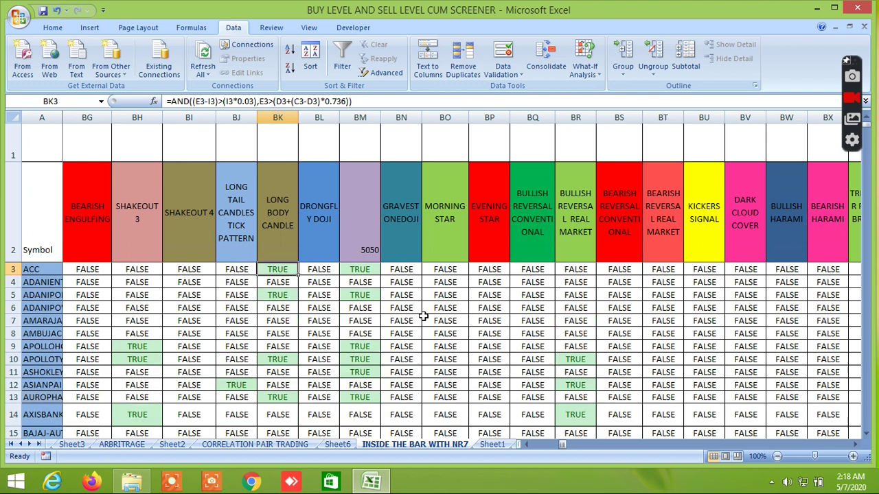
scroll(424, 315, "down", 3)
scroll(423, 316, "up", 1)
scroll(423, 316, "up", 1)
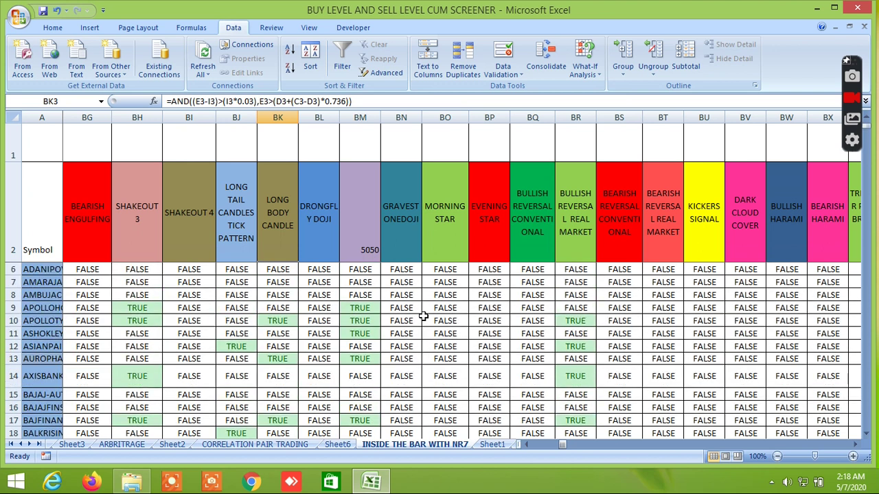
scroll(424, 316, "up", 1)
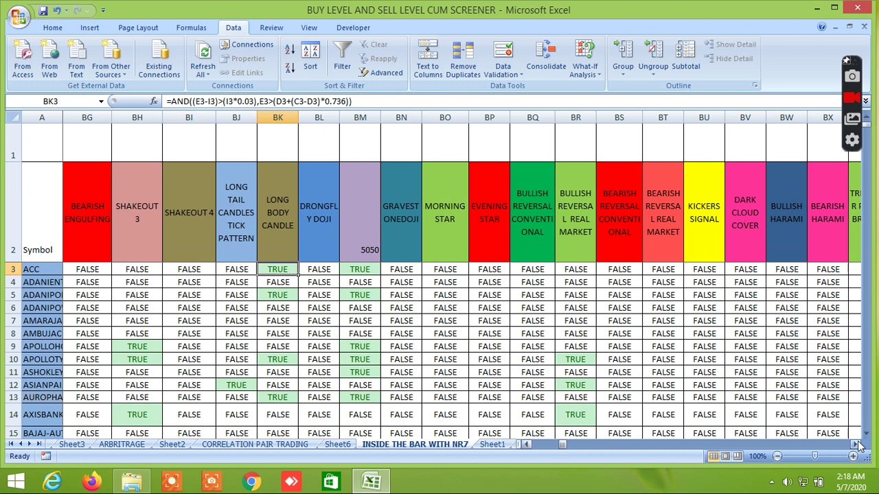
left_click(857, 444)
left_click(857, 444)
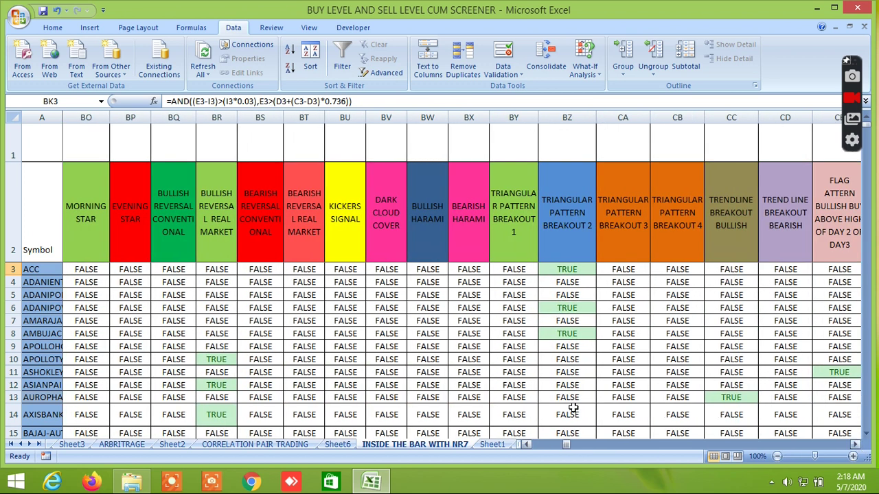
left_click(234, 358)
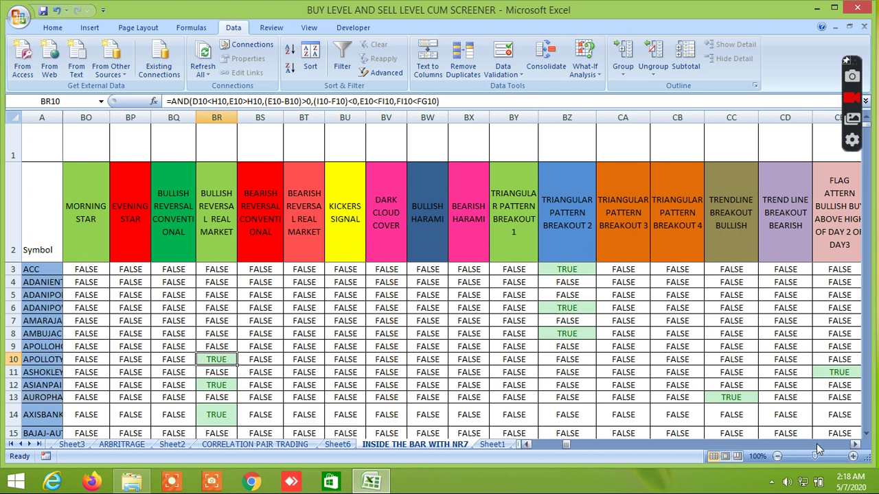
left_click(857, 445)
left_click(857, 444)
left_click(856, 445)
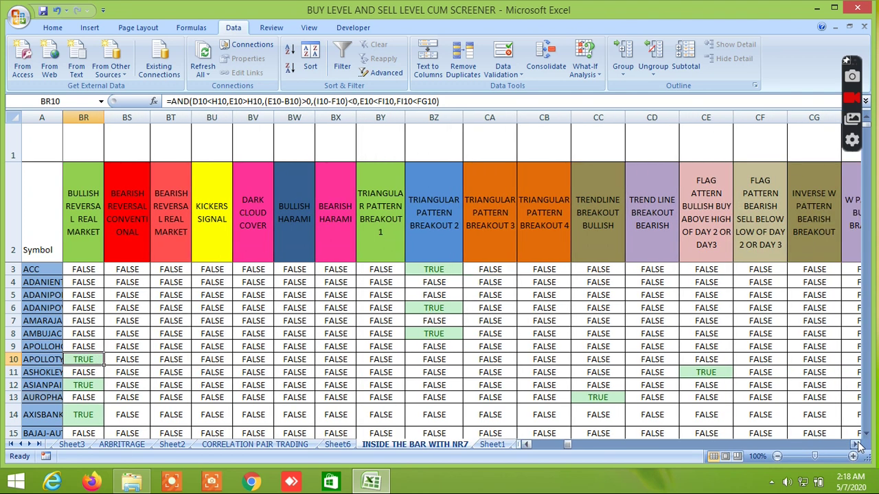
left_click(857, 445)
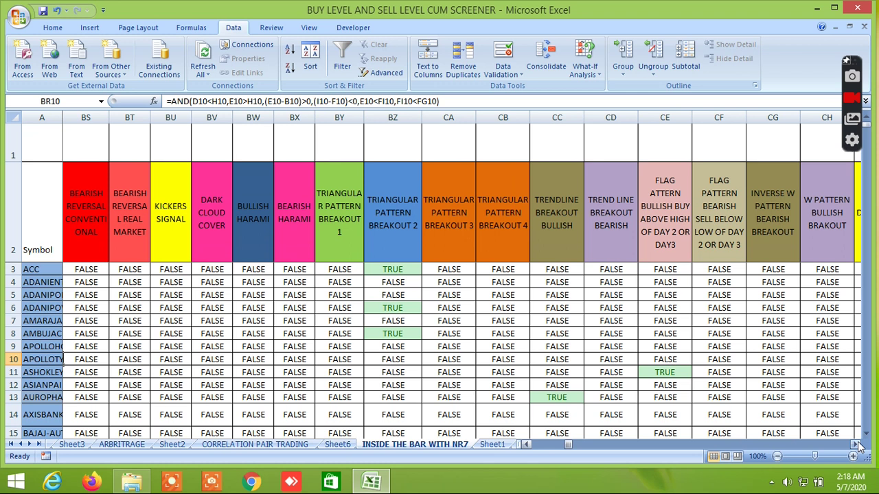
left_click(856, 445)
left_click(857, 445)
left_click(856, 445)
left_click(857, 445)
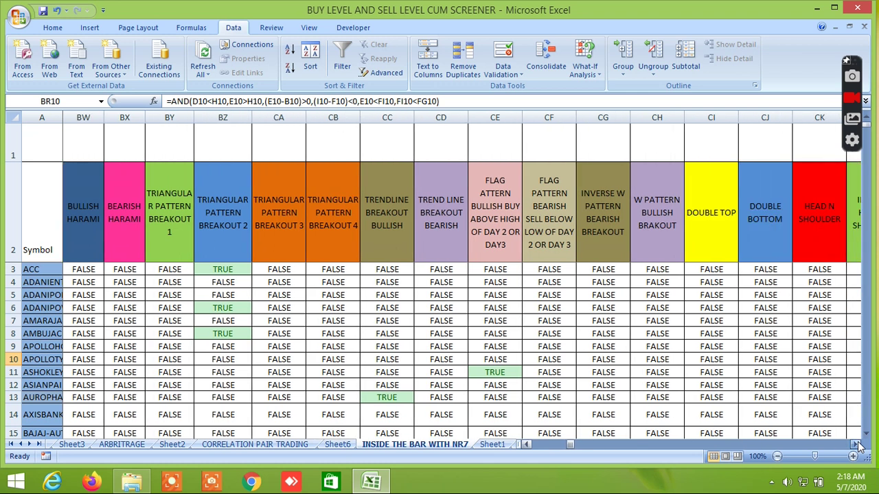
left_click(857, 445)
left_click(856, 445)
left_click(857, 445)
left_click(857, 445)
left_click(857, 444)
left_click(857, 445)
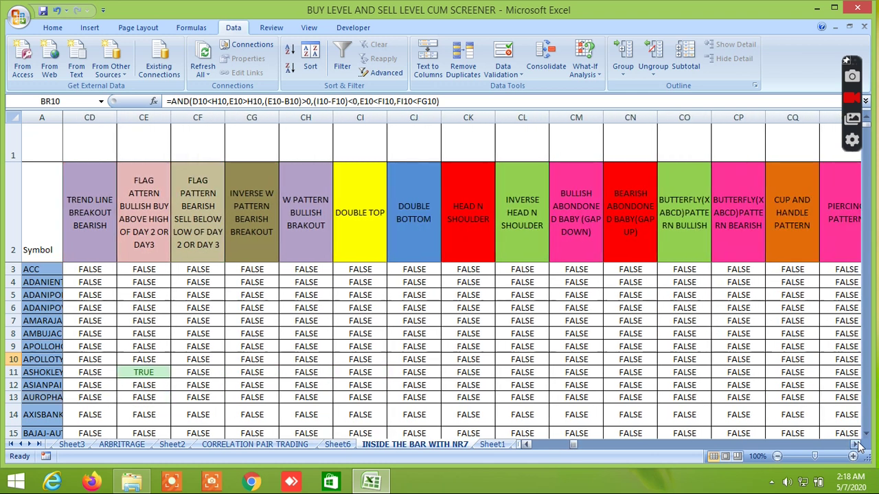
left_click(857, 444)
left_click(857, 445)
left_click(857, 445)
left_click(857, 444)
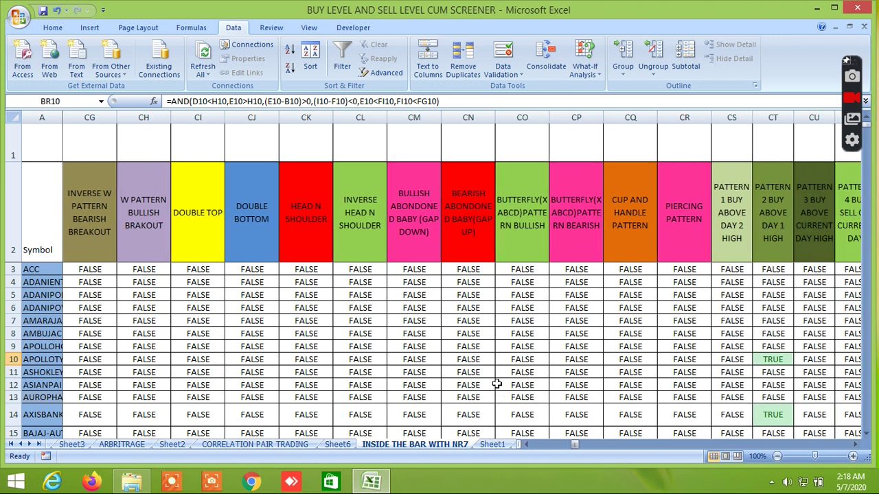
Inspect the bearish abandoned baby formula in CN13, then browse the rows above and below.
scroll(479, 363, "down", 1)
right_click(479, 362)
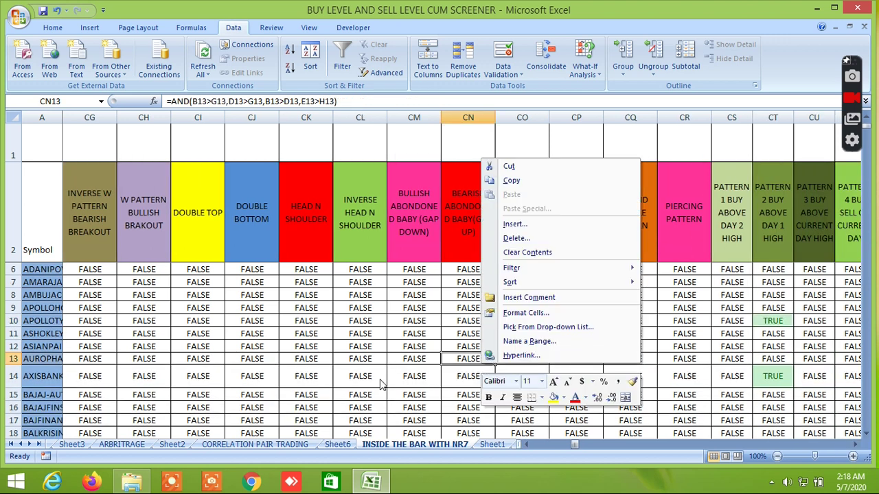
key("Escape")
scroll(369, 381, "up", 1)
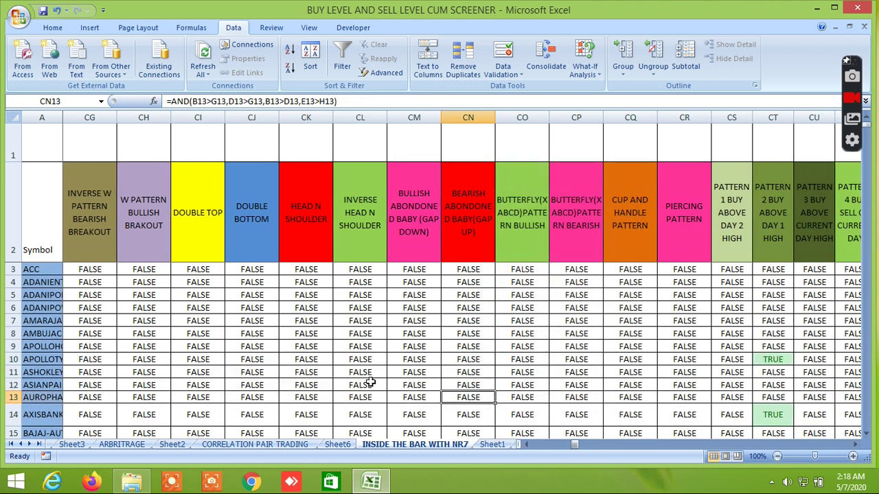
scroll(369, 381, "down", 2)
scroll(369, 381, "down", 2)
scroll(370, 382, "down", 1)
scroll(369, 381, "down", 1)
scroll(369, 382, "up", 4)
scroll(370, 381, "up", 1)
scroll(369, 382, "down", 1)
scroll(369, 356, "up", 1)
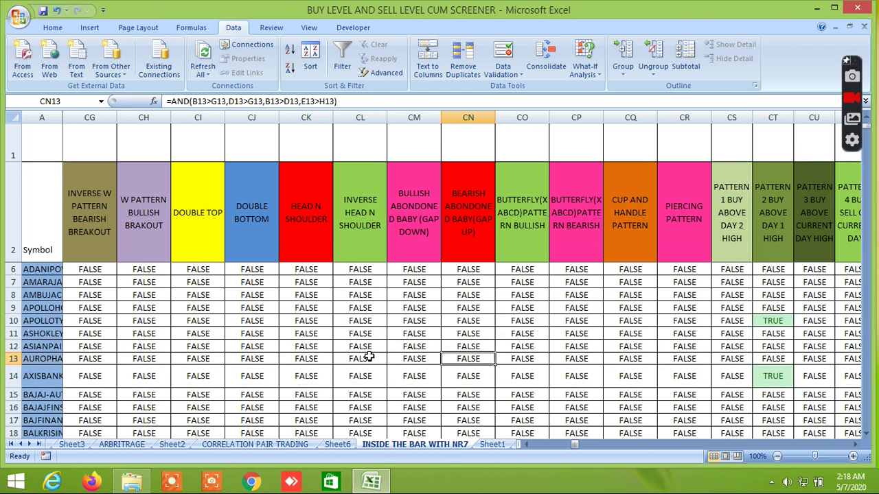
scroll(370, 356, "up", 1)
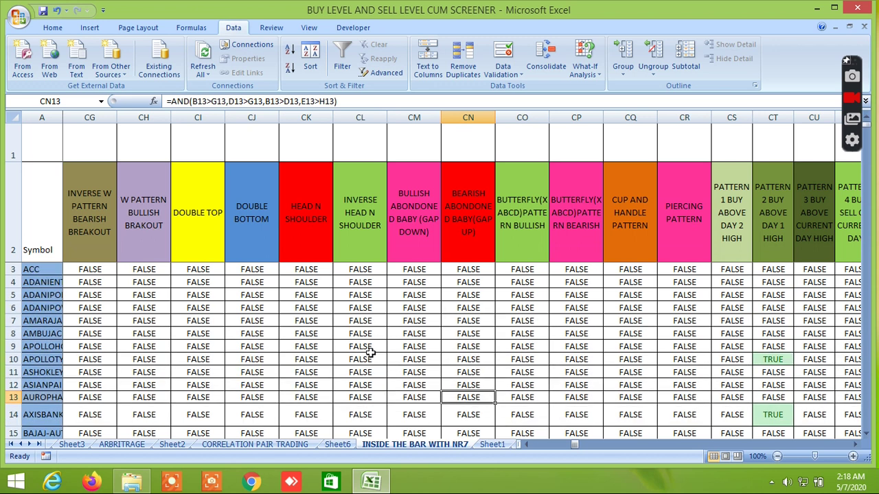
Scroll right past the butterfly, pattern buy, volatility, volume, pivot and daily price columns.
left_click(855, 447)
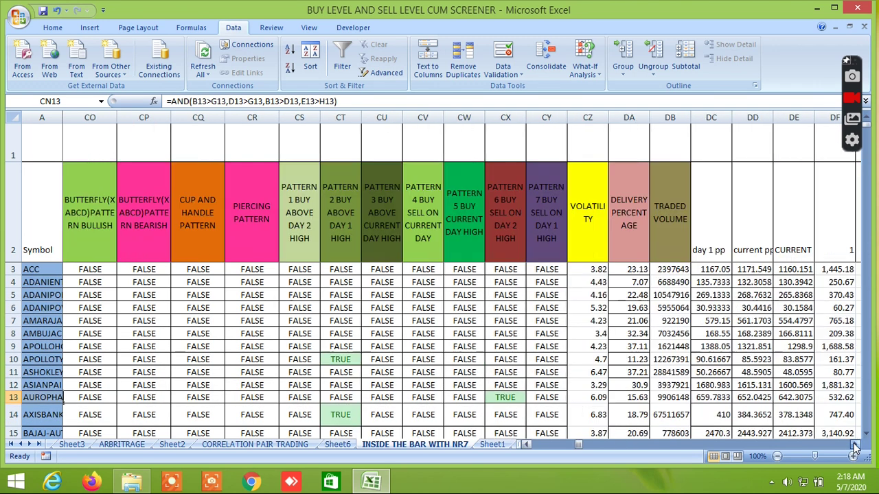
left_click(854, 447)
left_click(854, 447)
left_click(854, 447)
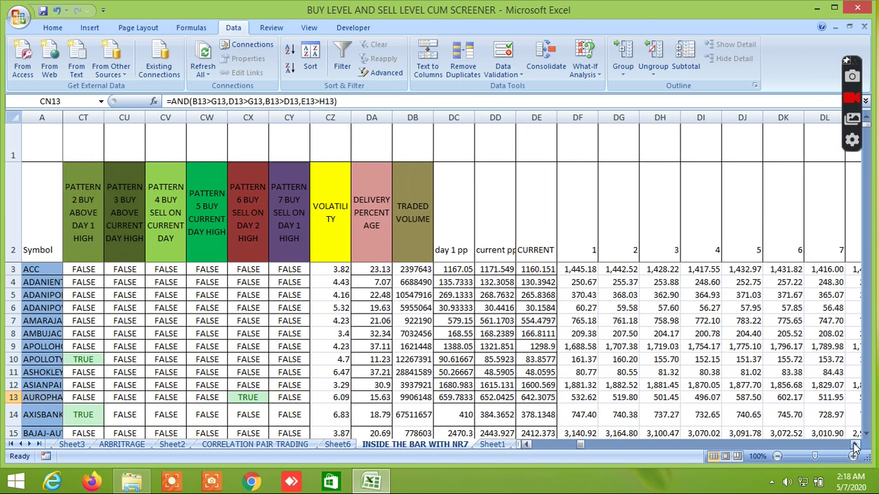
left_click(855, 447)
left_click(855, 447)
left_click(854, 446)
left_click(855, 446)
left_click(854, 447)
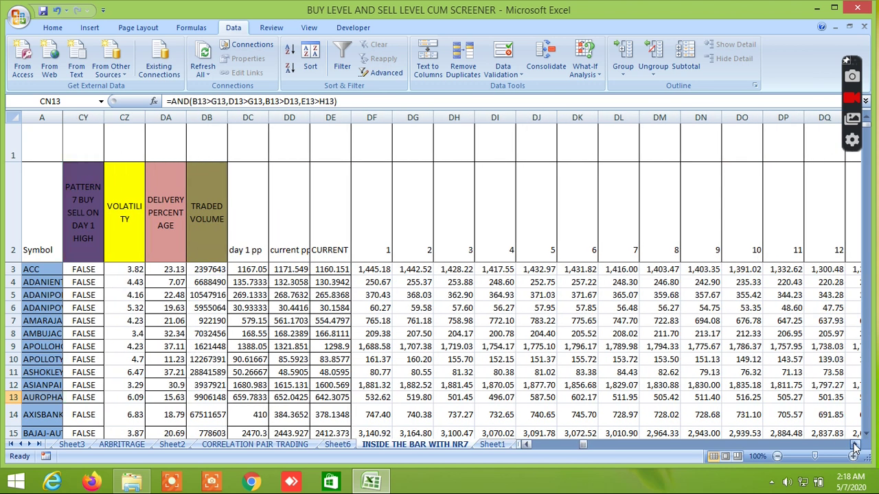
left_click(855, 447)
Continue right past price history, EMA 50 and MAX/MIN 25 to the FIB BUY 7 DAYS columns.
left_click(855, 447)
left_click(855, 447)
left_click(855, 447)
left_click(855, 447)
left_click(855, 447)
left_click(855, 447)
left_click(855, 447)
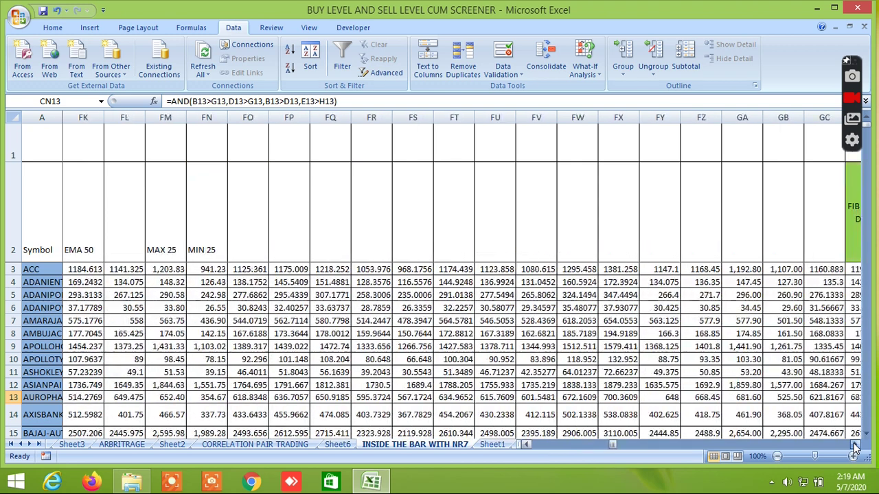
left_click(854, 447)
left_click(855, 447)
left_click(855, 447)
scroll(508, 336, "down", 1)
scroll(508, 336, "down", 2)
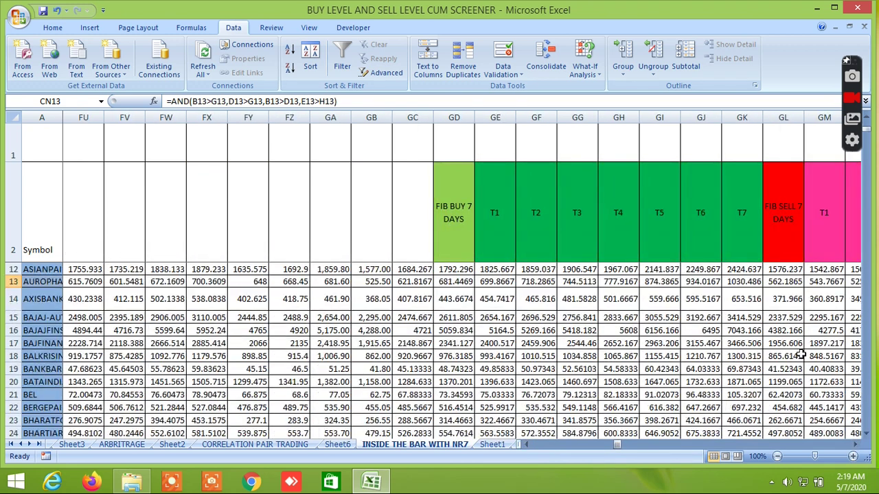
Move down to the commodity rows and show FIB SELL 7 DAYS targets and 7-day LTP positions.
left_click_drag(867, 133, 868, 197)
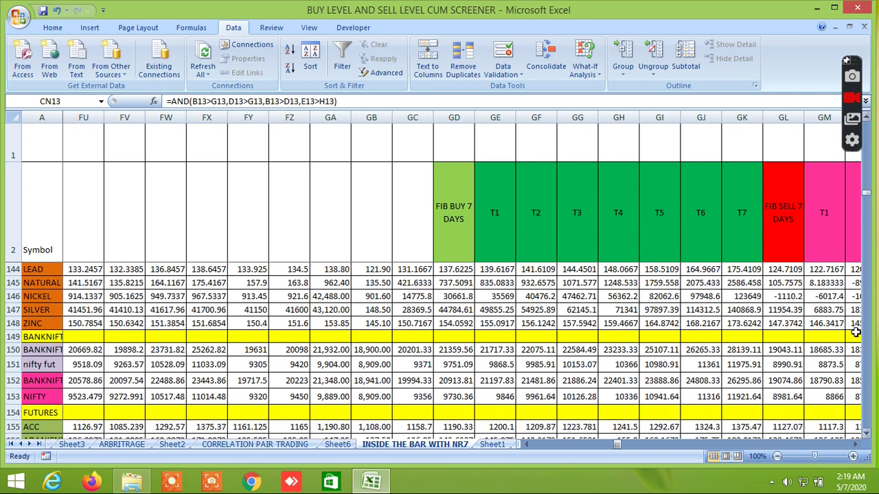
left_click(856, 447)
left_click(857, 448)
left_click(857, 447)
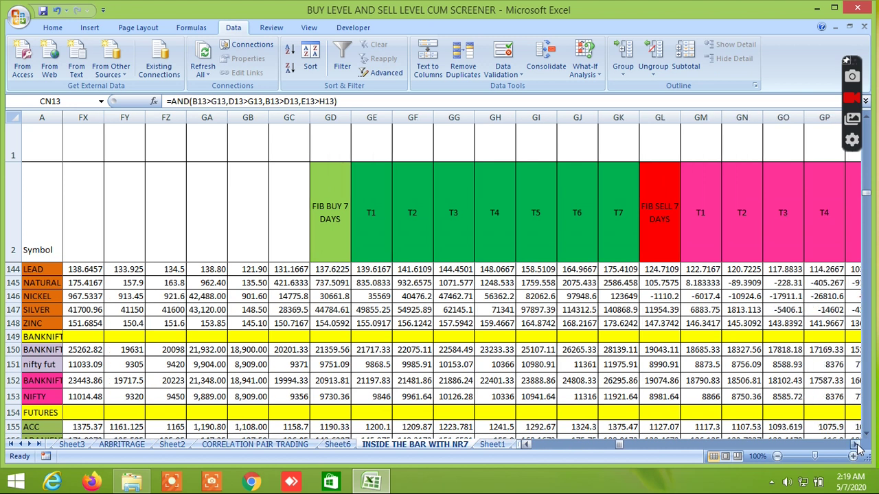
left_click(857, 448)
left_click(856, 447)
left_click(857, 448)
left_click(857, 447)
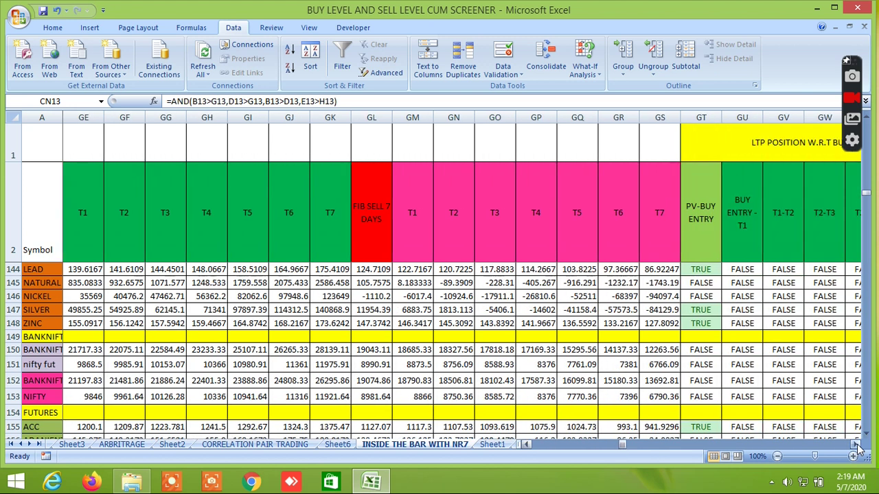
left_click(857, 448)
left_click(857, 447)
left_click(857, 448)
left_click(857, 448)
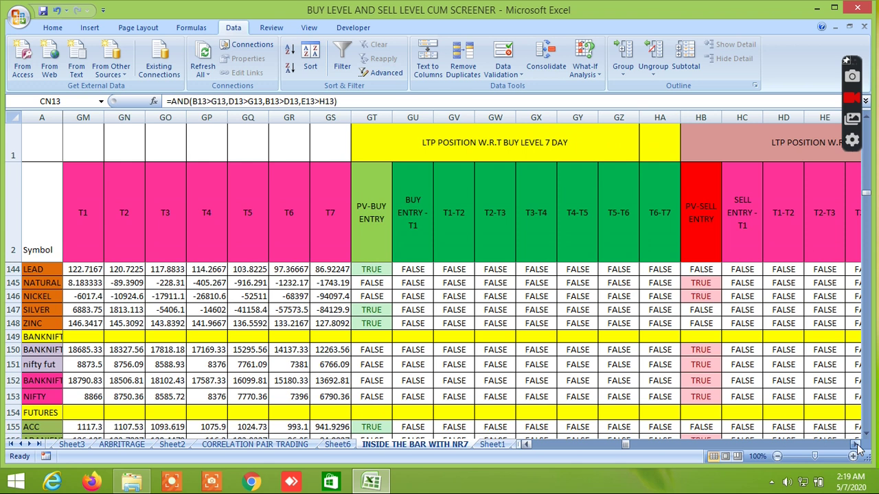
left_click(856, 448)
left_click(856, 447)
Bring the 5-day and 3-day Fibonacci levels and their LTP position columns into view.
left_click(856, 447)
left_click(857, 448)
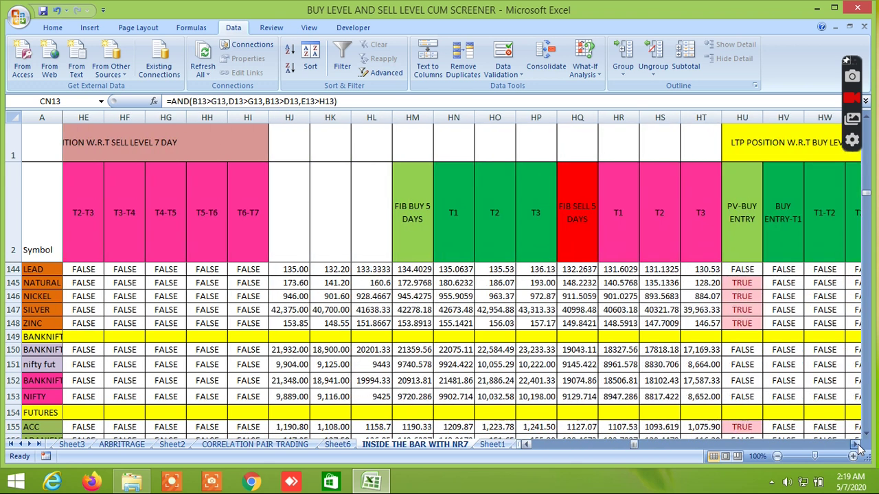
left_click(857, 448)
left_click(857, 447)
left_click(857, 448)
left_click(857, 448)
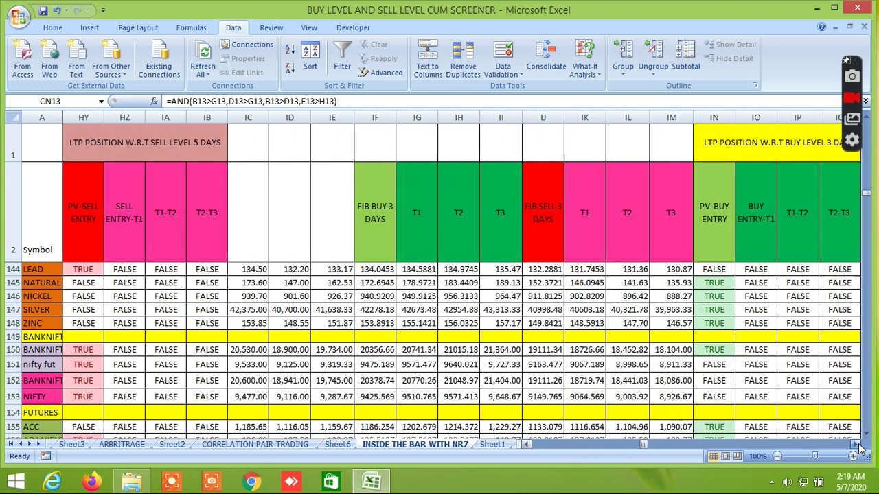
left_click(857, 448)
left_click(856, 448)
left_click(857, 448)
left_click(857, 447)
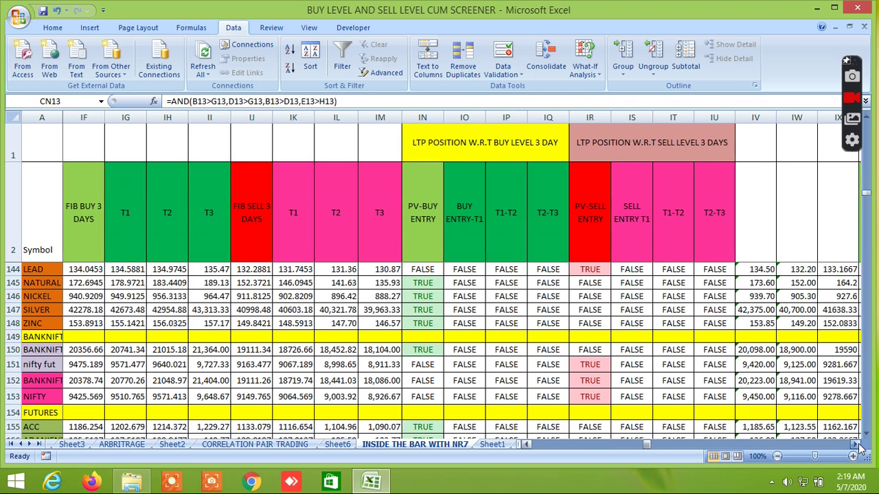
left_click(857, 447)
left_click(857, 447)
Show the 2-day and 1-day Fibonacci columns, including FIB SELL 1 DAYS and 1-day LTP positions.
left_click(857, 447)
left_click(856, 447)
left_click(857, 447)
left_click(856, 448)
left_click(857, 448)
left_click(857, 448)
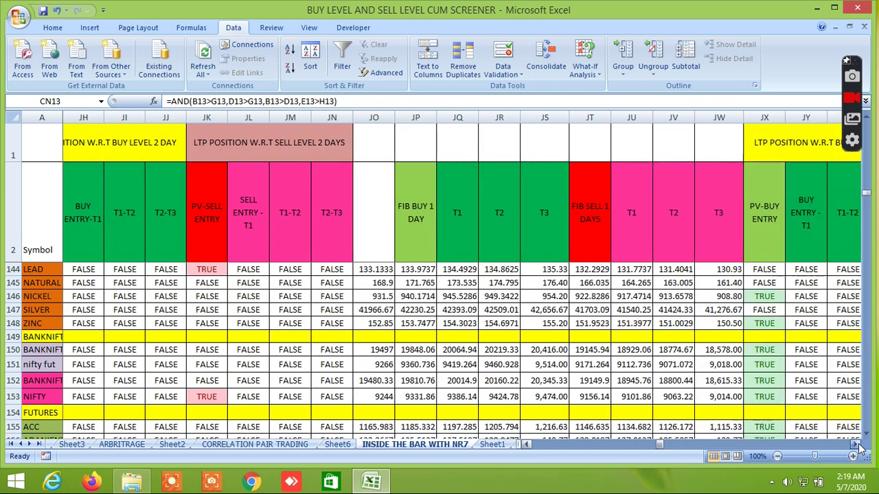
left_click(856, 448)
left_click(857, 447)
Show the FIB BUY 15 DAY and FIB SELL 15 DAYS targets with 15-day LTP positions.
left_click(857, 447)
left_click(857, 447)
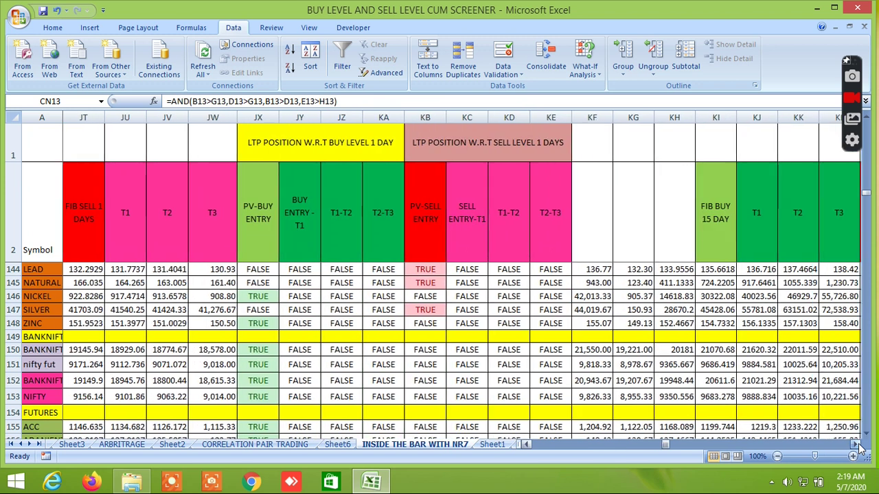
left_click(857, 447)
left_click(857, 448)
left_click(857, 448)
left_click(857, 447)
left_click(857, 447)
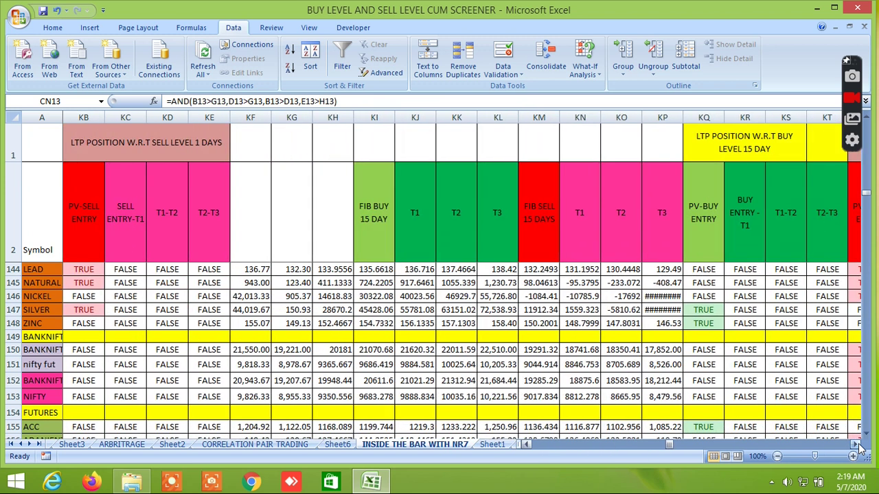
left_click(856, 447)
left_click(857, 448)
left_click(857, 447)
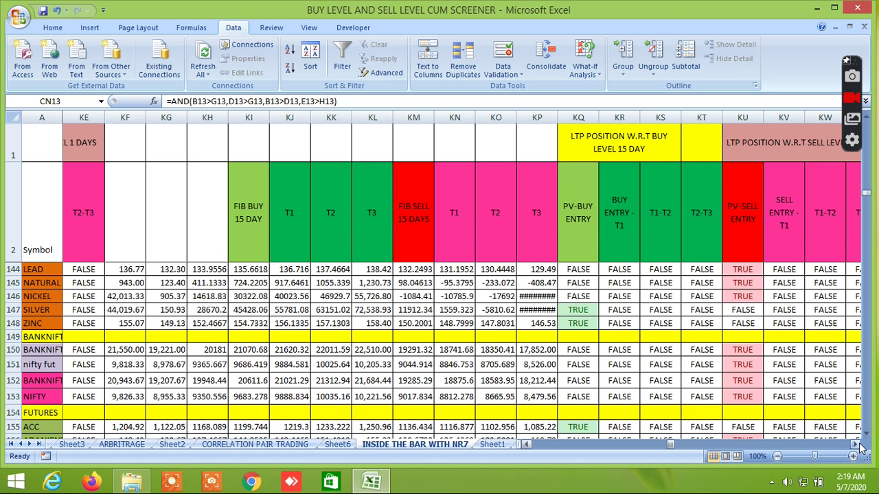
left_click(857, 447)
left_click(857, 448)
left_click(857, 447)
Scroll through the 30-day buy/sell Fibonacci columns to the 1-year Fibonacci levels.
left_click(858, 447)
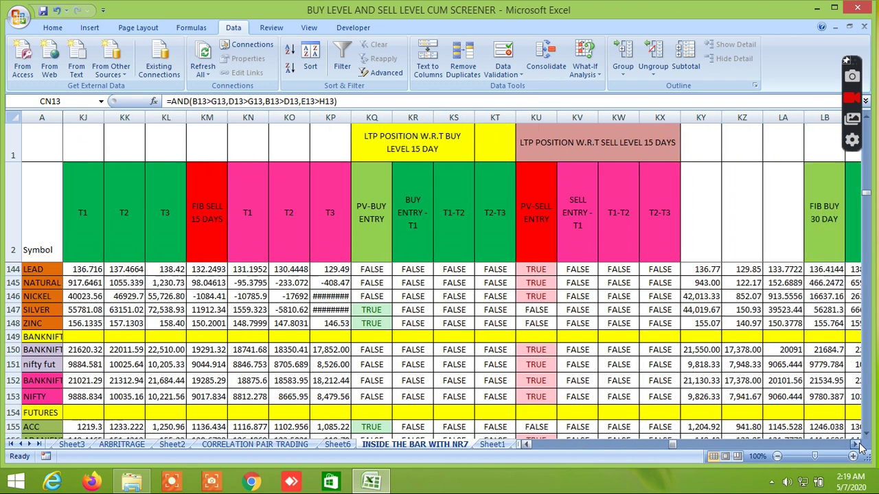
left_click(858, 446)
left_click(858, 446)
left_click(858, 446)
left_click(858, 446)
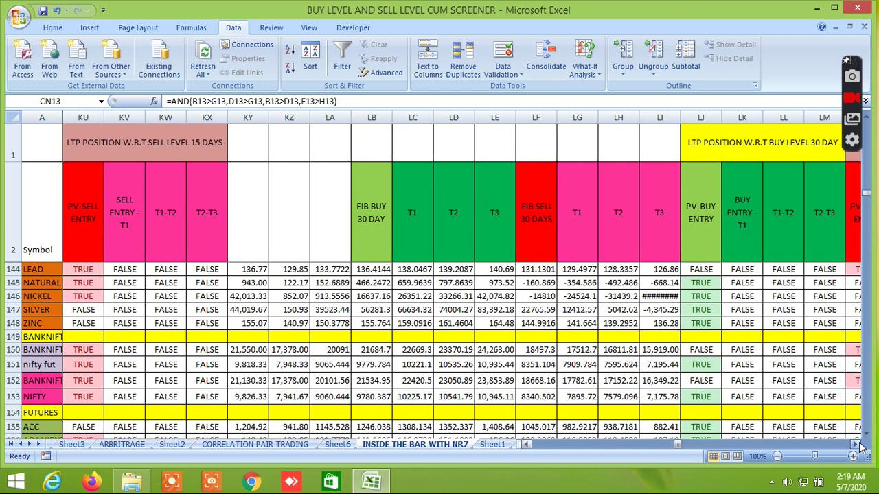
left_click(858, 446)
left_click(858, 446)
left_click(858, 446)
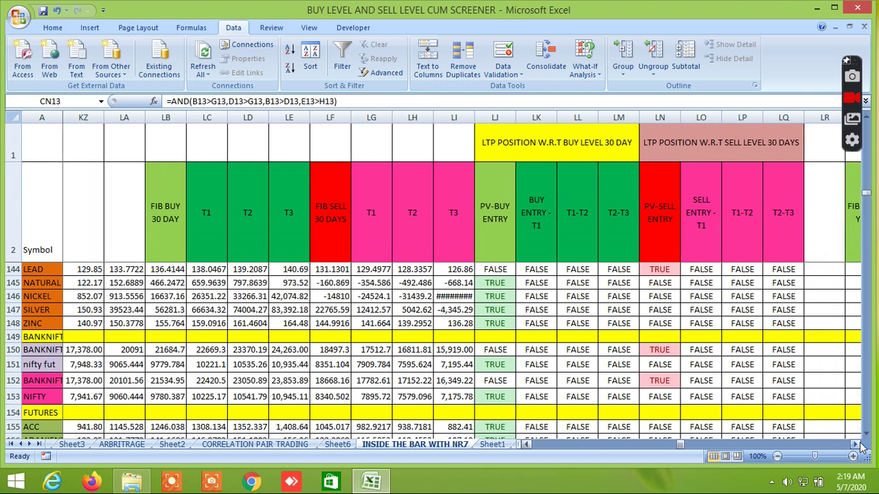
left_click(858, 446)
left_click(858, 447)
left_click(858, 446)
left_click(858, 446)
left_click(858, 446)
left_click(858, 447)
Bring the moving-average crossover, CPR and pivot point columns into view.
left_click(858, 446)
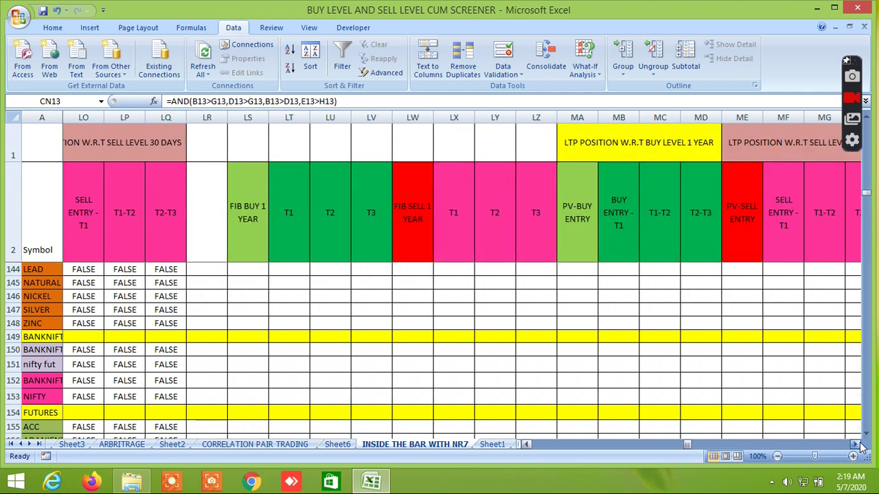
left_click(858, 446)
left_click(858, 447)
left_click(858, 446)
left_click(858, 446)
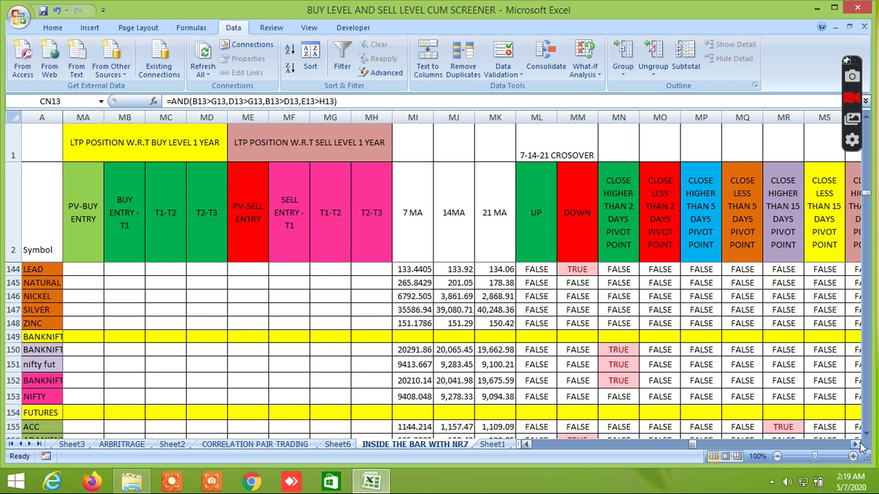
left_click(858, 446)
left_click(858, 446)
left_click(858, 446)
left_click(858, 446)
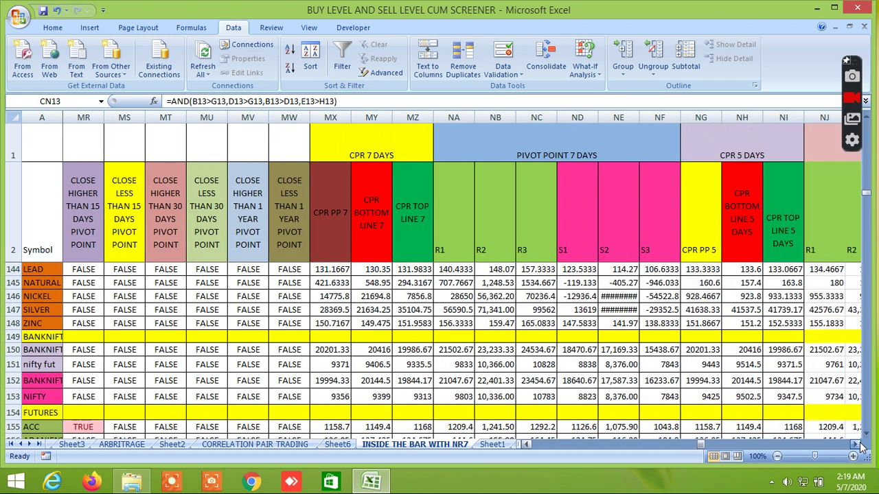
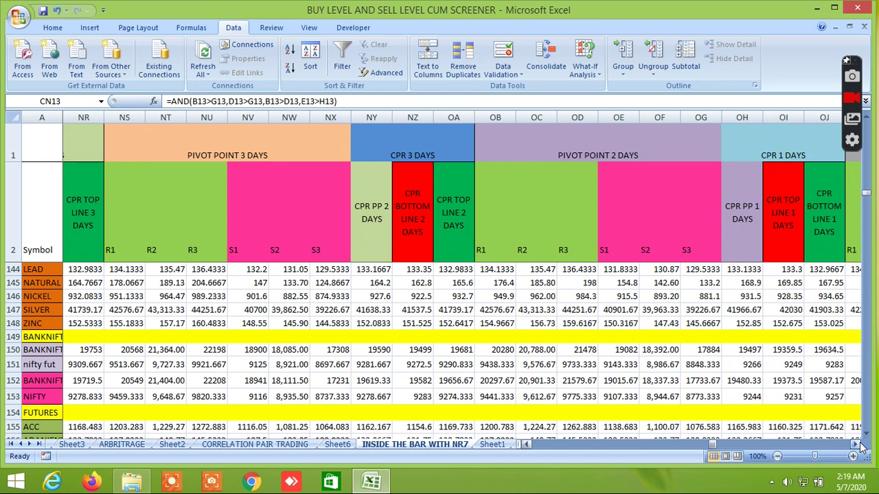
Scroll right past the CPR 2-day, CPR 1-day and stocks-between-CPR columns to the FIB BUY ENTRY levels.
left_click(858, 447)
left_click(858, 446)
left_click(858, 446)
left_click(858, 446)
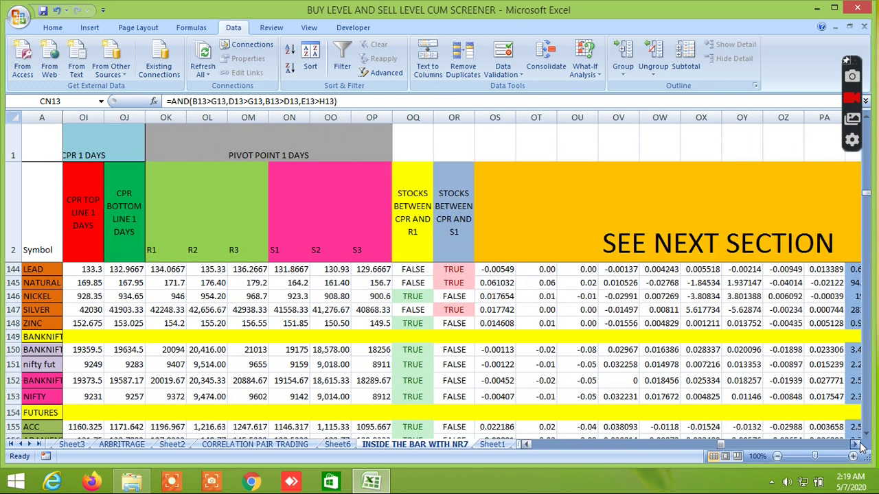
left_click(859, 447)
left_click(859, 446)
left_click(858, 446)
left_click(858, 446)
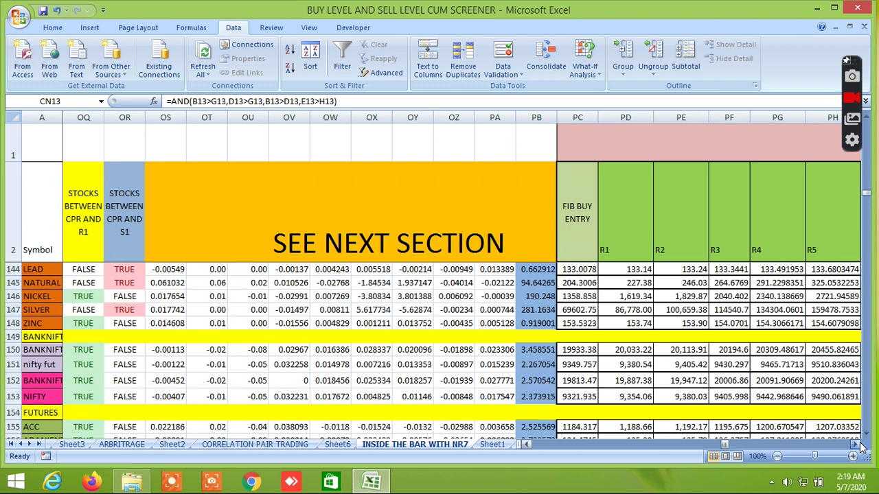
left_click(862, 446)
left_click(862, 446)
left_click(862, 446)
left_click(863, 446)
left_click(862, 447)
left_click(862, 446)
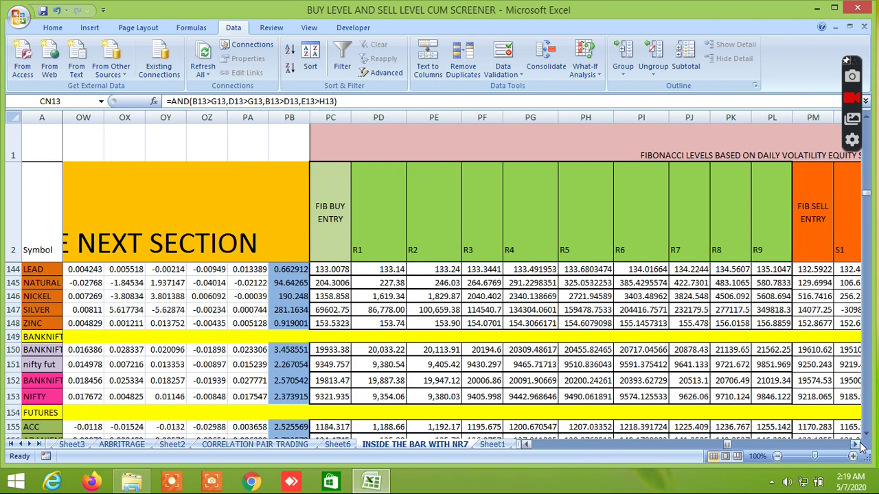
left_click(527, 445)
left_click(528, 445)
left_click(527, 445)
left_click(527, 445)
left_click(527, 445)
left_click(528, 445)
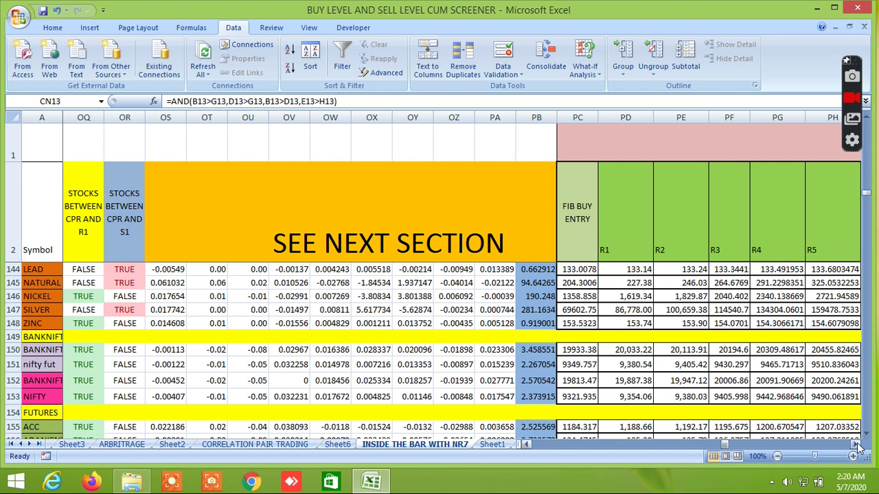
Scroll on to the R6 and R7 Fibonacci levels and the FIB SELL ENTRY column.
left_click(856, 447)
left_click(857, 446)
left_click(857, 447)
left_click(856, 447)
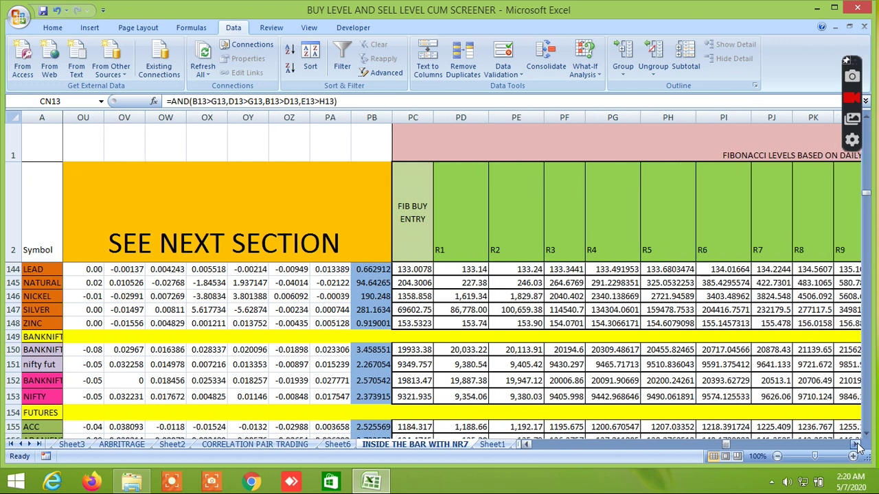
left_click(857, 447)
left_click(857, 447)
left_click(856, 447)
left_click(857, 447)
left_click(857, 447)
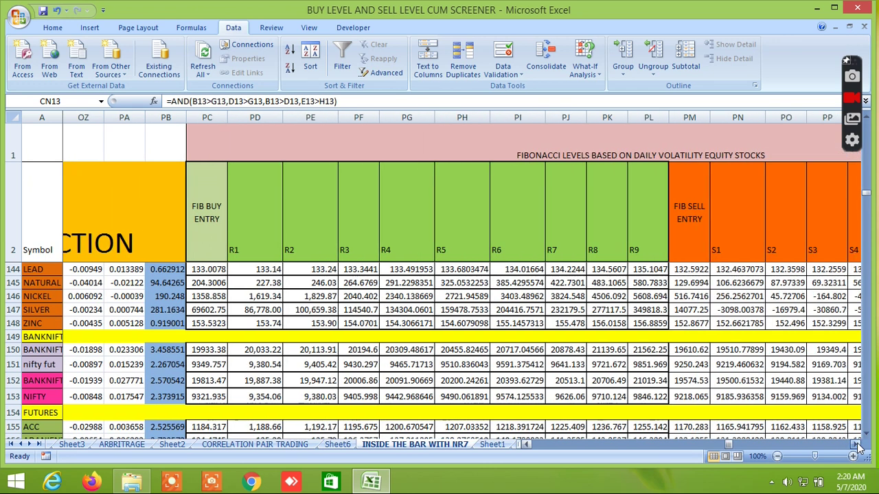
Scroll through the S5–S9 support levels to the next R1–R9 resistance block.
left_click(857, 447)
left_click(857, 447)
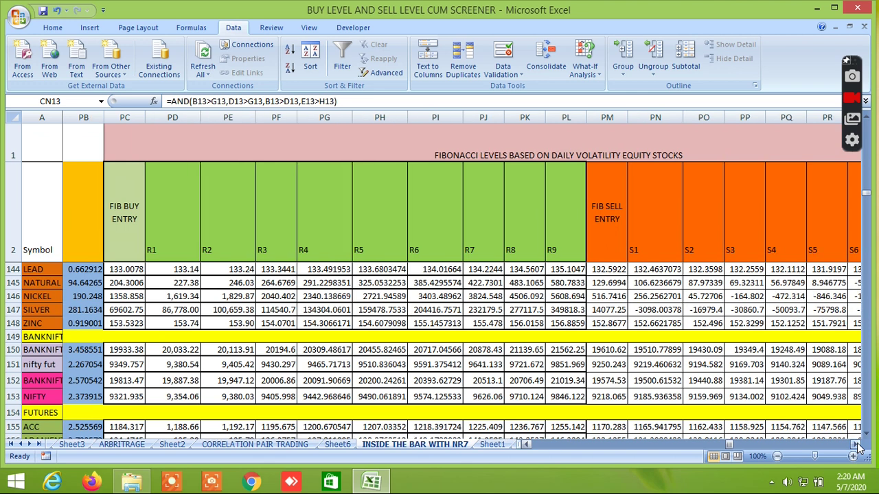
left_click(857, 447)
left_click(857, 447)
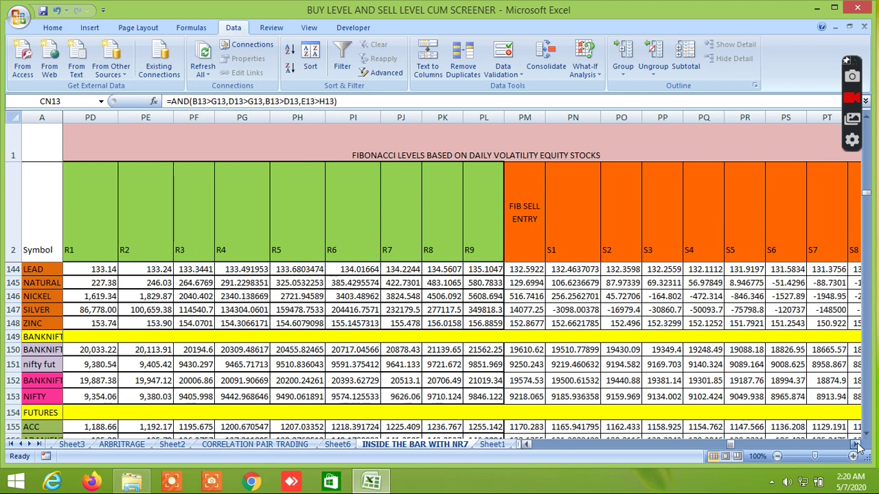
left_click(857, 447)
left_click(857, 447)
left_click(857, 447)
left_click(857, 446)
left_click(857, 447)
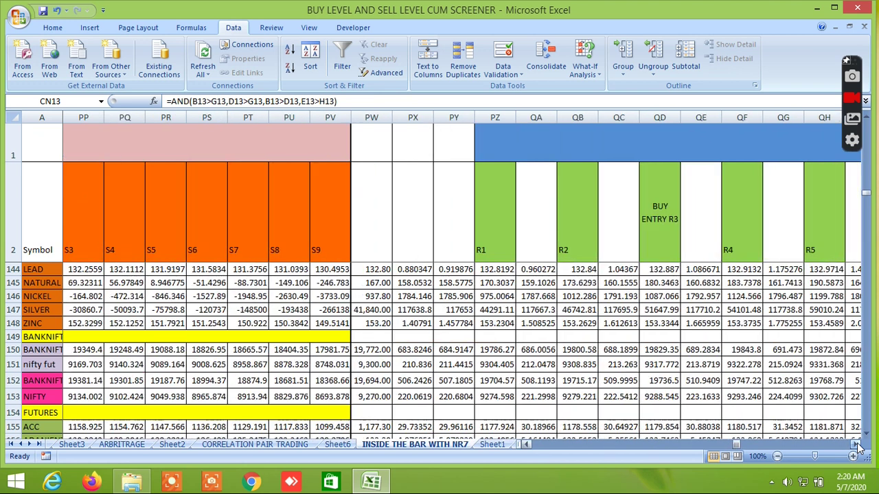
left_click(857, 447)
left_click(856, 447)
left_click(857, 447)
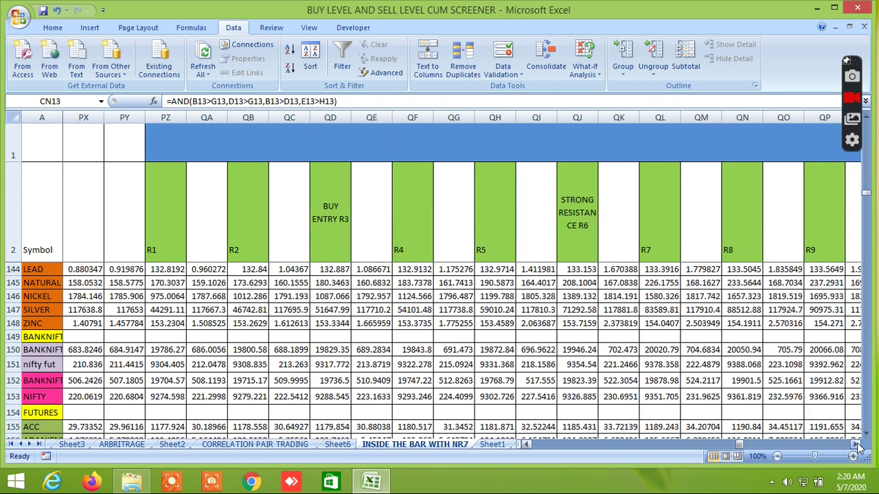
Scroll past the R7–R11 and S1–S4 levels to the 12.5–67.5 degree columns.
left_click(856, 446)
left_click(857, 447)
left_click(857, 447)
left_click(857, 447)
left_click(857, 447)
left_click(856, 447)
left_click(856, 447)
left_click(856, 447)
left_click(857, 447)
left_click(857, 447)
left_click(857, 447)
left_click(856, 446)
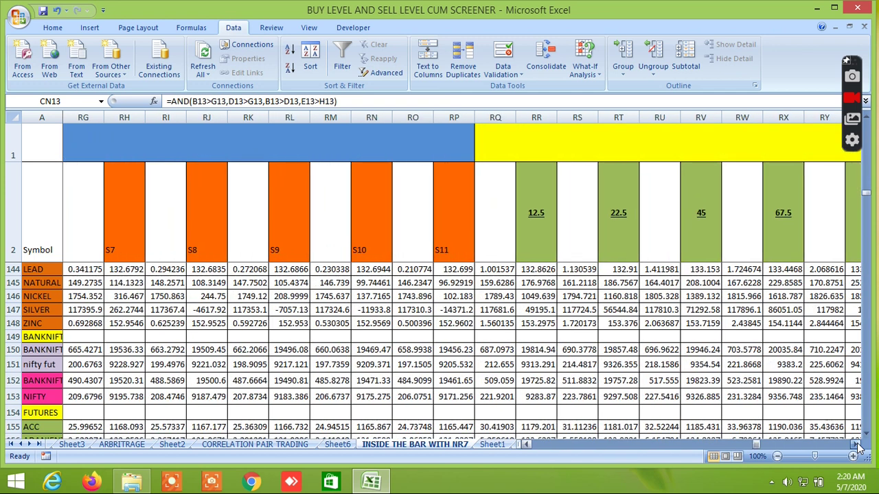
left_click(857, 447)
left_click(857, 447)
left_click(857, 447)
Scroll right through the 180, 225 and 270 degree columns into the pink Gann degree columns.
left_click(856, 446)
left_click(857, 447)
left_click(857, 447)
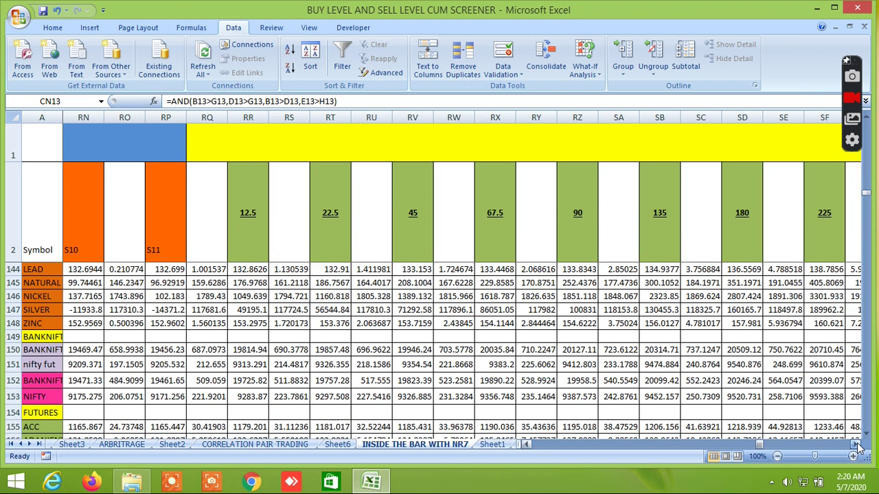
left_click(857, 447)
left_click(856, 447)
left_click(856, 447)
left_click(857, 447)
left_click(857, 447)
left_click(857, 447)
left_click(857, 447)
left_click(857, 447)
left_click(856, 447)
left_click(856, 446)
left_click(857, 447)
left_click(856, 447)
left_click(857, 446)
left_click(856, 447)
left_click(857, 447)
left_click(856, 447)
left_click(857, 447)
left_click(856, 447)
left_click(857, 447)
Scroll past the 45–360 degree columns to the 1-standard-deviation Fibonacci levels.
left_click(857, 447)
left_click(857, 447)
left_click(856, 447)
left_click(857, 447)
left_click(857, 447)
left_click(856, 447)
left_click(857, 447)
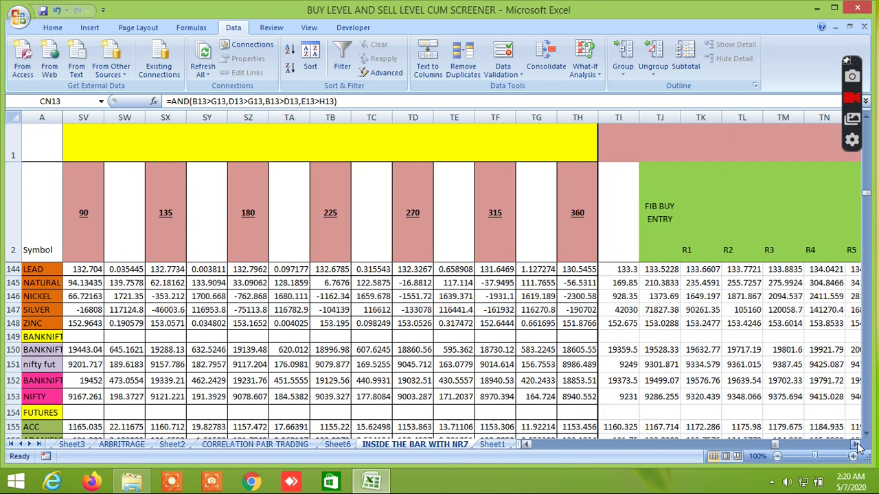
left_click(857, 447)
left_click(857, 447)
left_click(857, 446)
left_click(856, 447)
left_click(857, 447)
left_click(857, 446)
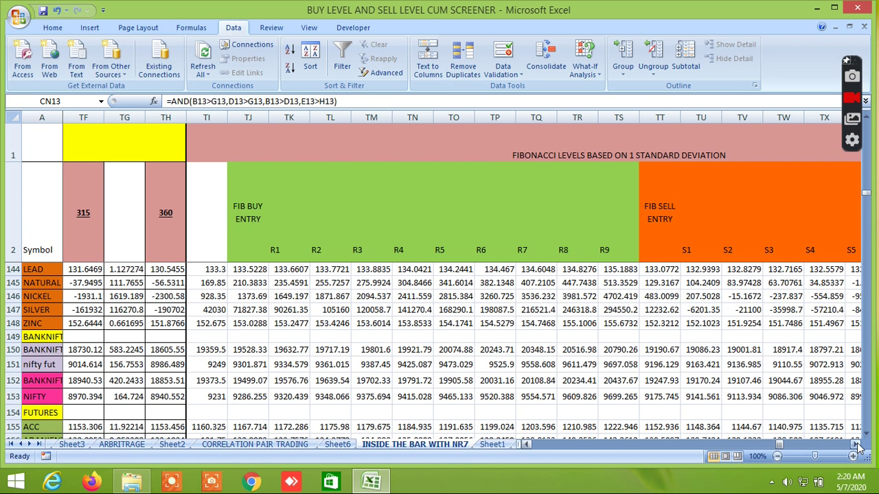
Scroll through the Elliott wave calculation columns and the orange downward wave block.
left_click(857, 447)
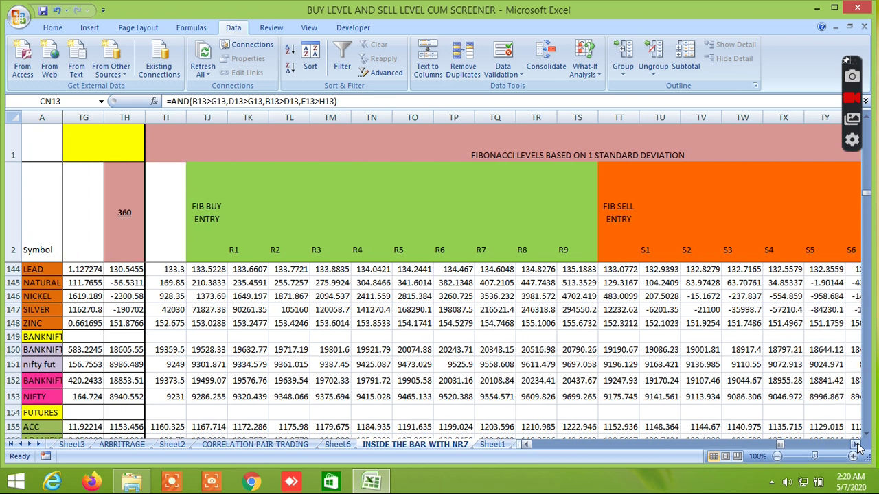
left_click(856, 447)
left_click(856, 447)
left_click(856, 447)
left_click(857, 447)
left_click(857, 447)
left_click(857, 446)
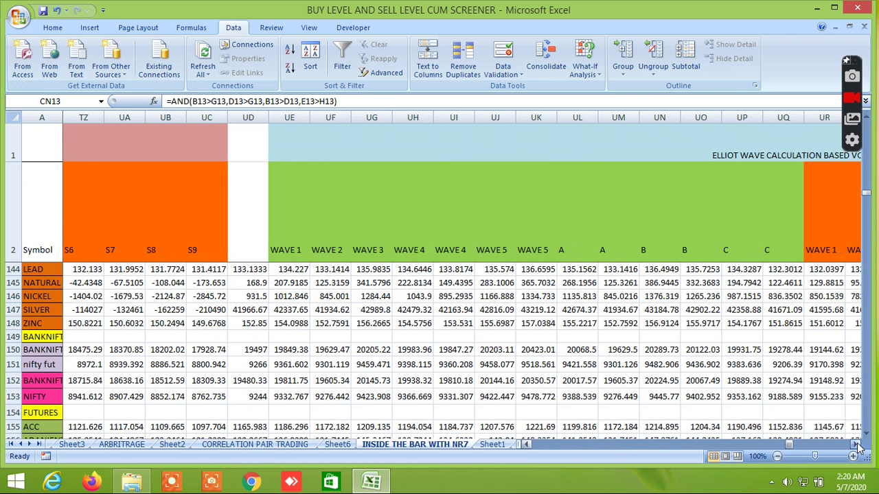
left_click(857, 447)
left_click(856, 447)
left_click(857, 447)
left_click(856, 447)
left_click(857, 446)
Scroll past the Elliott wave time uptrend and downtrend blocks to the PROBABLE PRICE MOVEMENT columns.
left_click(857, 447)
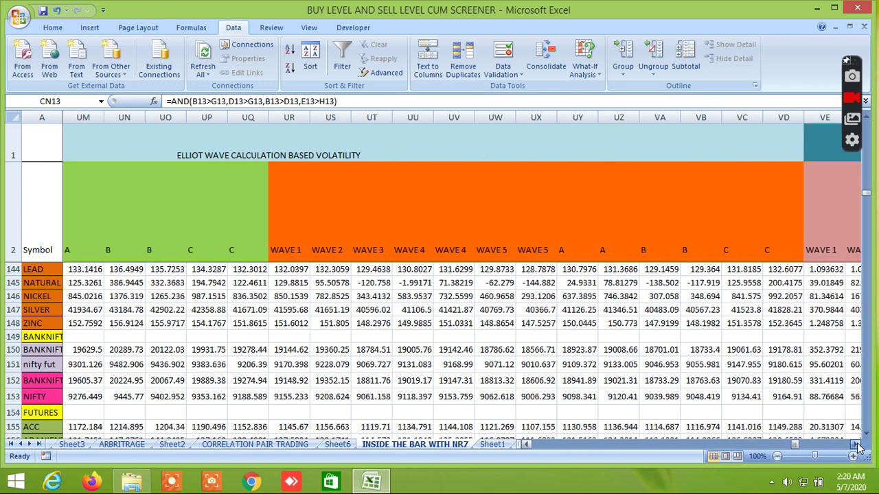
left_click(857, 447)
left_click(857, 446)
left_click(857, 446)
left_click(857, 447)
left_click(856, 447)
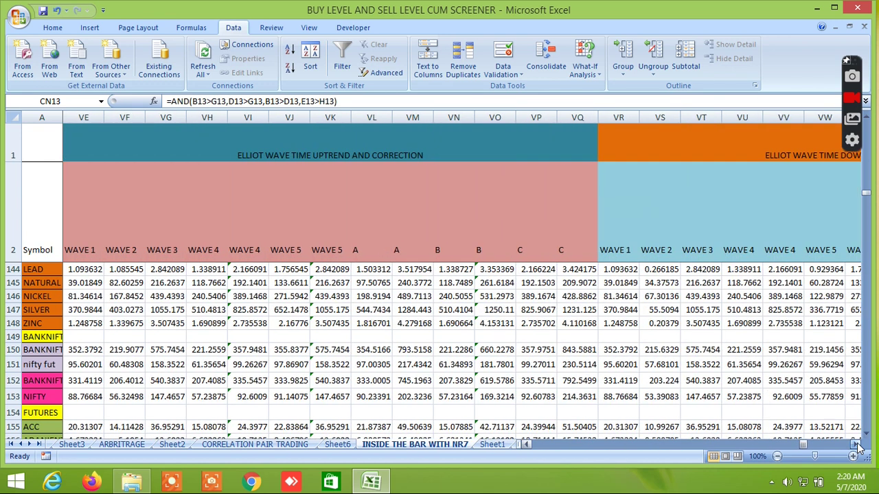
left_click(857, 447)
left_click(856, 447)
left_click(856, 446)
left_click(857, 447)
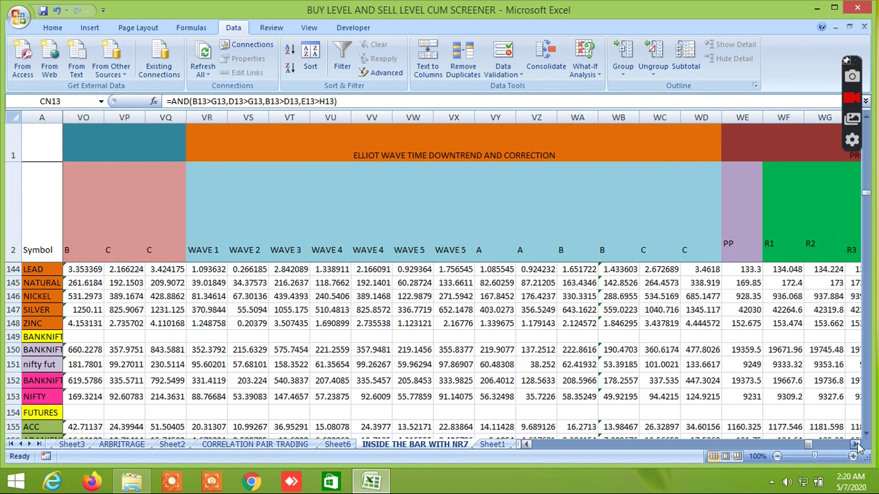
left_click(856, 447)
left_click(857, 447)
left_click(857, 447)
left_click(857, 447)
Scroll through the PIVOT POINT column and the BUY targets from T1 past T16.
left_click(856, 447)
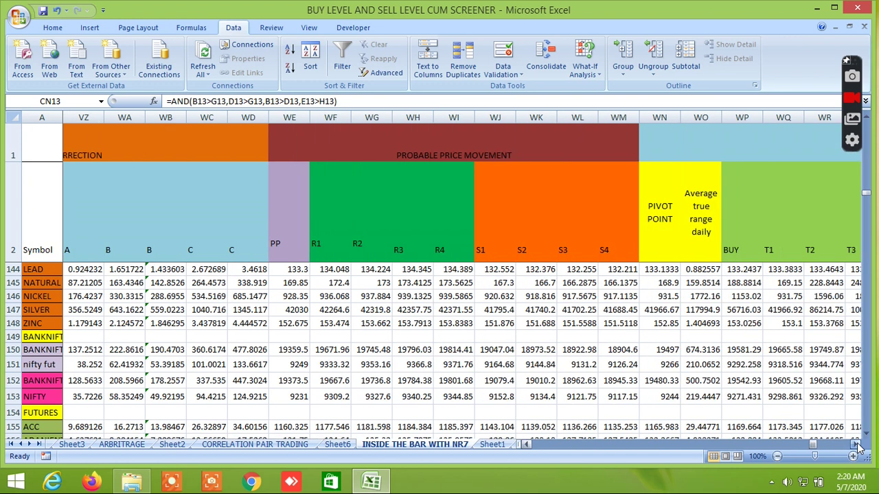
left_click(856, 447)
left_click(856, 447)
left_click(857, 447)
left_click(857, 447)
left_click(856, 446)
left_click(857, 447)
left_click(857, 447)
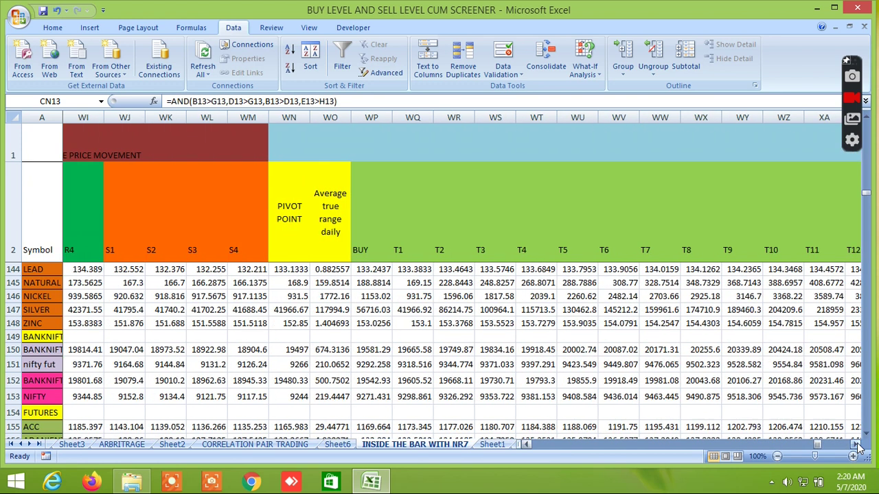
left_click(857, 447)
left_click(857, 447)
left_click(857, 447)
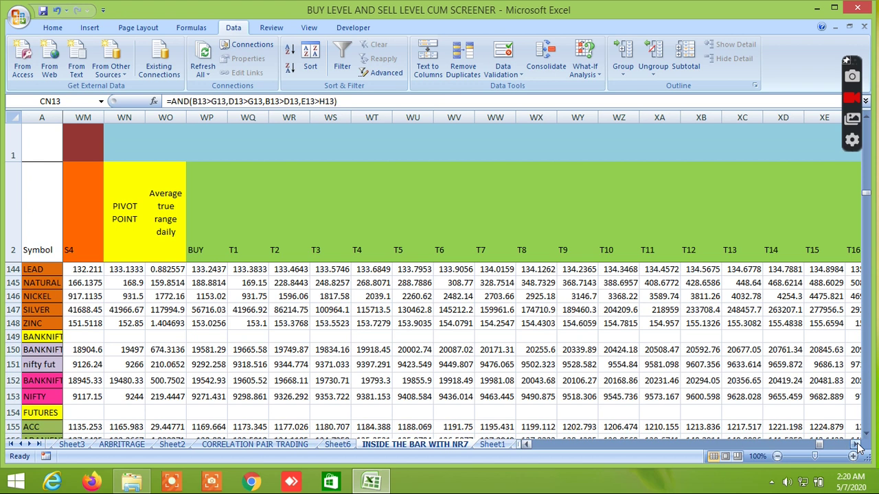
left_click(857, 447)
left_click(856, 447)
left_click(857, 447)
left_click(857, 447)
left_click(856, 446)
left_click(856, 446)
left_click(857, 447)
left_click(857, 446)
left_click(856, 447)
left_click(857, 447)
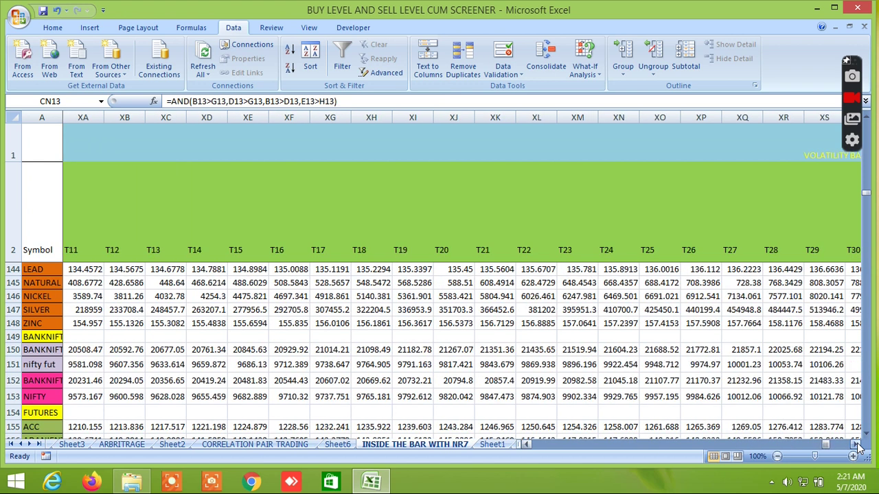
left_click(857, 447)
left_click(857, 447)
left_click(856, 446)
left_click(856, 447)
Scroll through the SELL target columns to the STDEV and probability columns.
left_click(857, 447)
left_click(857, 447)
left_click(857, 447)
left_click(856, 447)
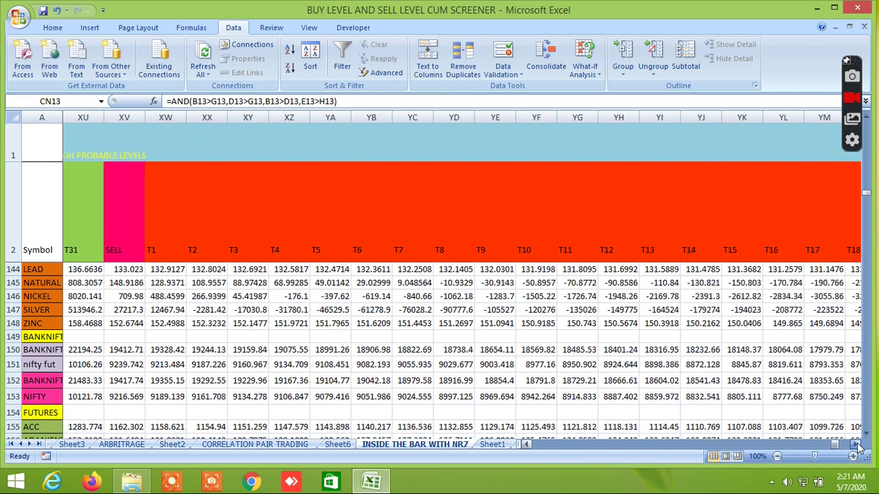
left_click(857, 447)
left_click(857, 447)
left_click(856, 447)
left_click(857, 447)
left_click(856, 447)
left_click(857, 447)
left_click(857, 447)
left_click(856, 447)
left_click(857, 447)
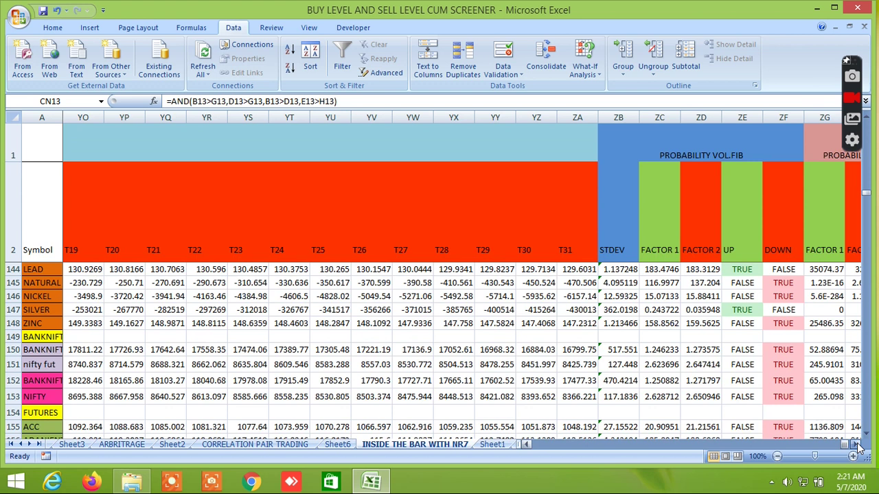
left_click(856, 447)
left_click(857, 446)
left_click(857, 446)
left_click(856, 447)
left_click(857, 446)
left_click(856, 447)
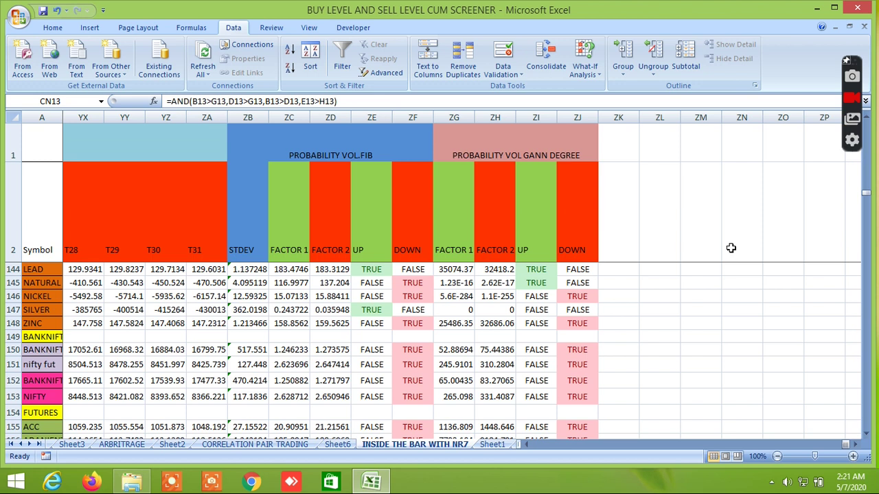
Select the empty cell ZN2, then ZM2, just past the PROBABILITY VOL GANN DEGREE table.
left_click(733, 241)
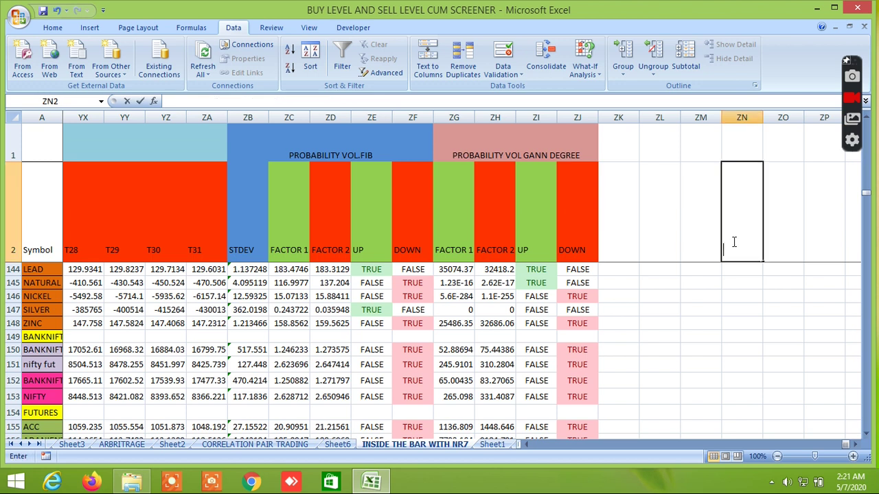
left_click(687, 219)
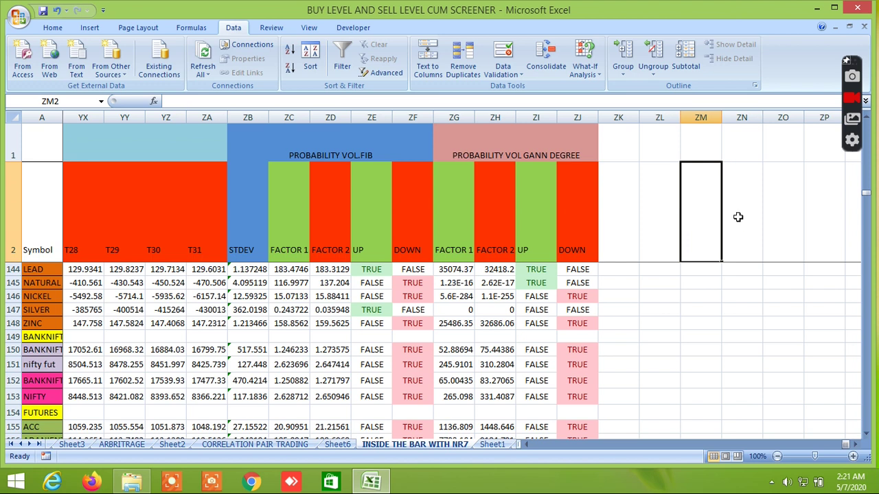